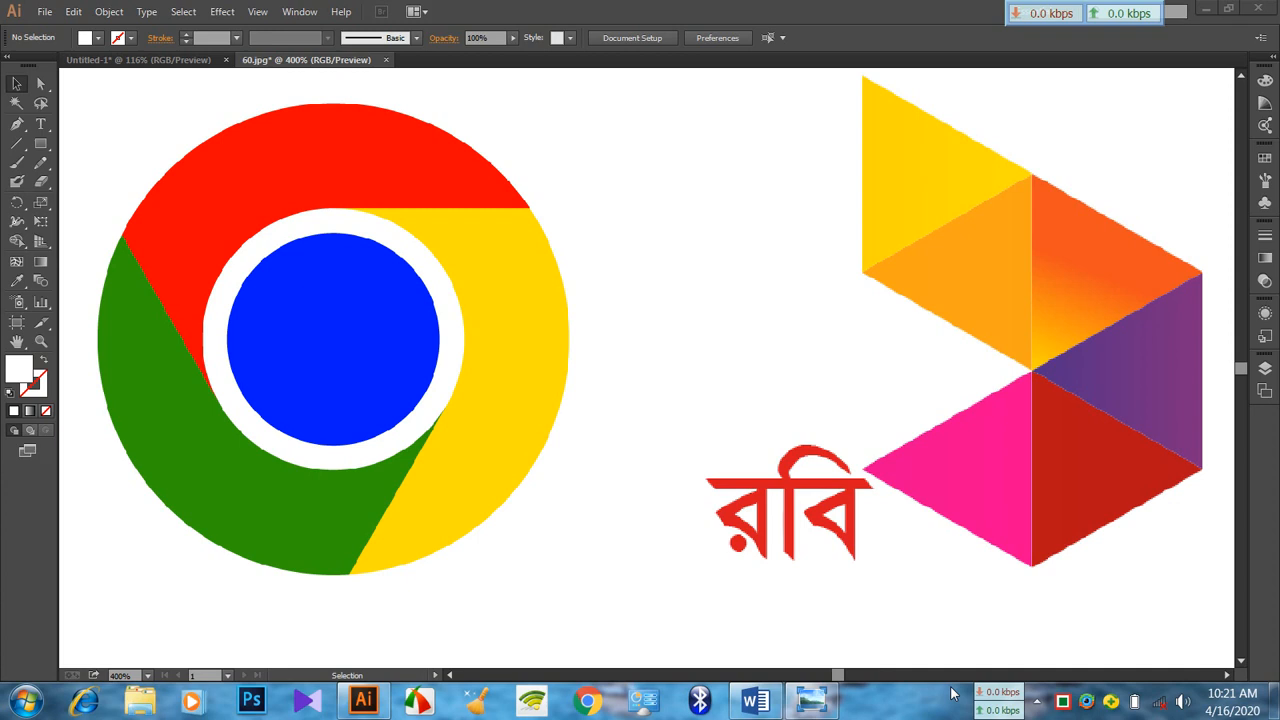
# Close the 60.jpg document without saving its changes
pyautogui.click(387, 60)
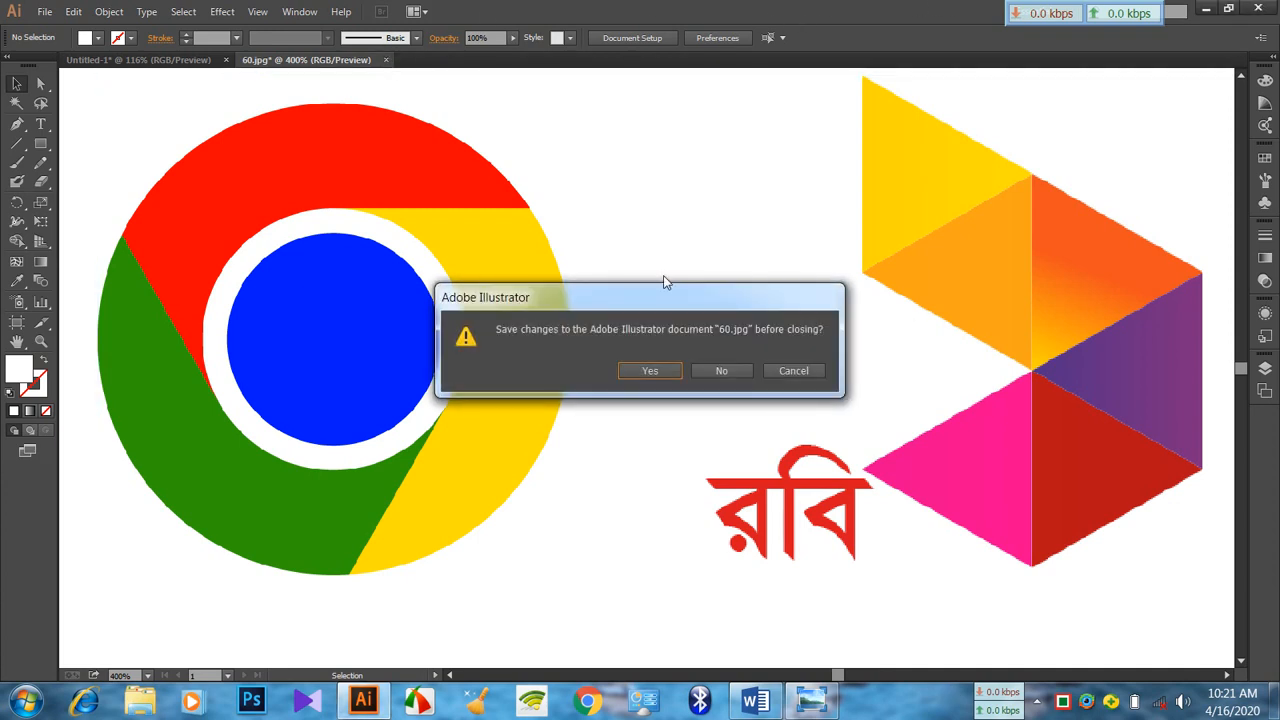
pyautogui.click(720, 369)
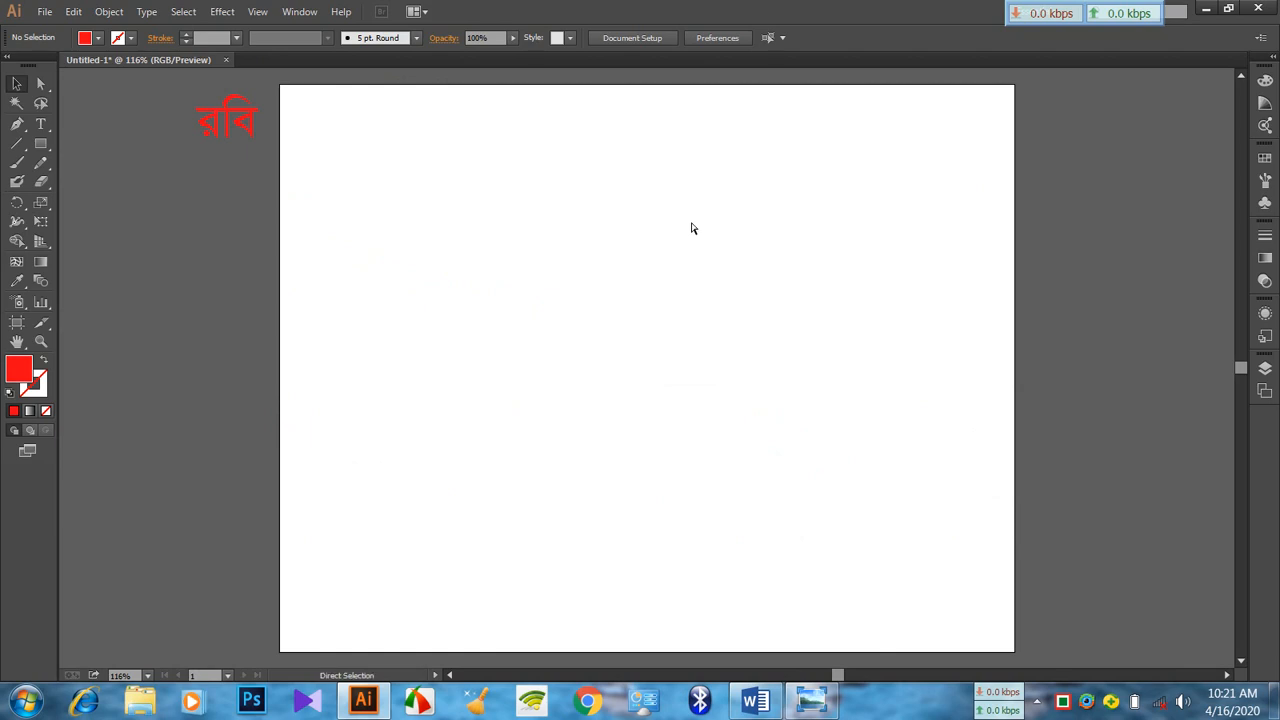
pyautogui.hotkey('ctrl', '+')
pyautogui.hotkey('ctrl', '+')
pyautogui.scroll(2, 690, 228)
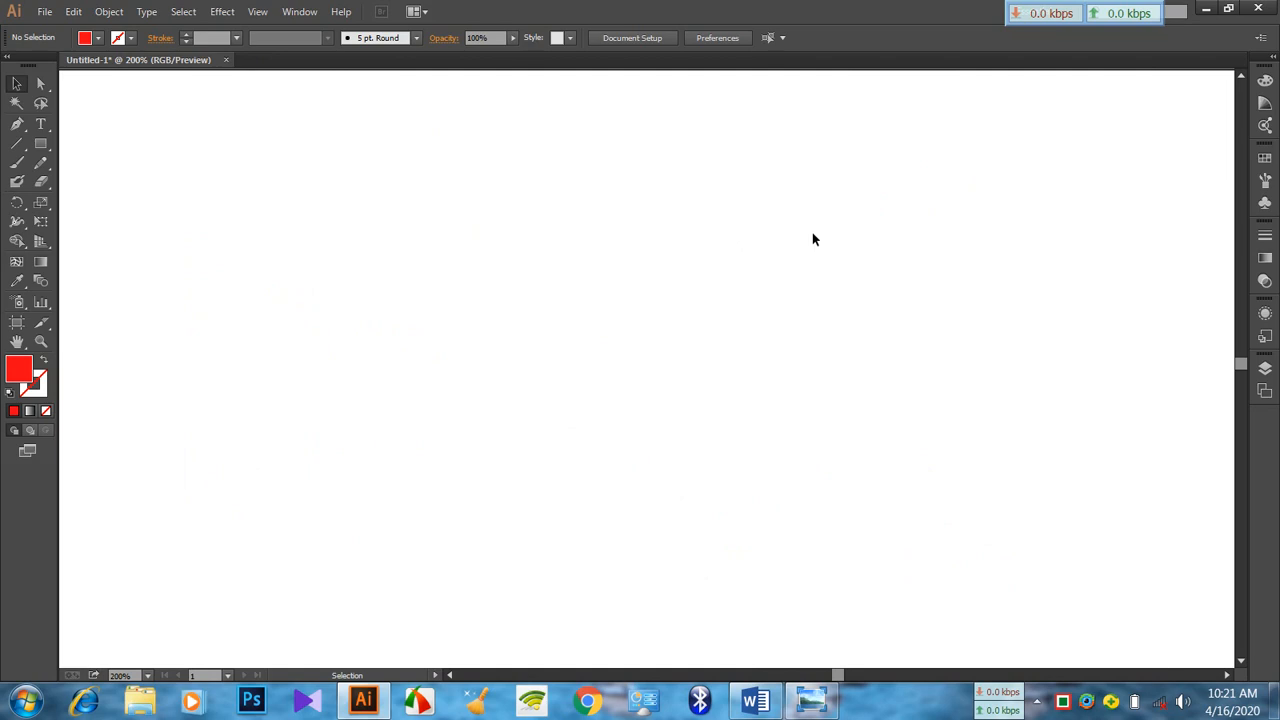
# Open the Robi Logo.jpg image from the Desktop
pyautogui.click(45, 11)
pyautogui.click(76, 70)
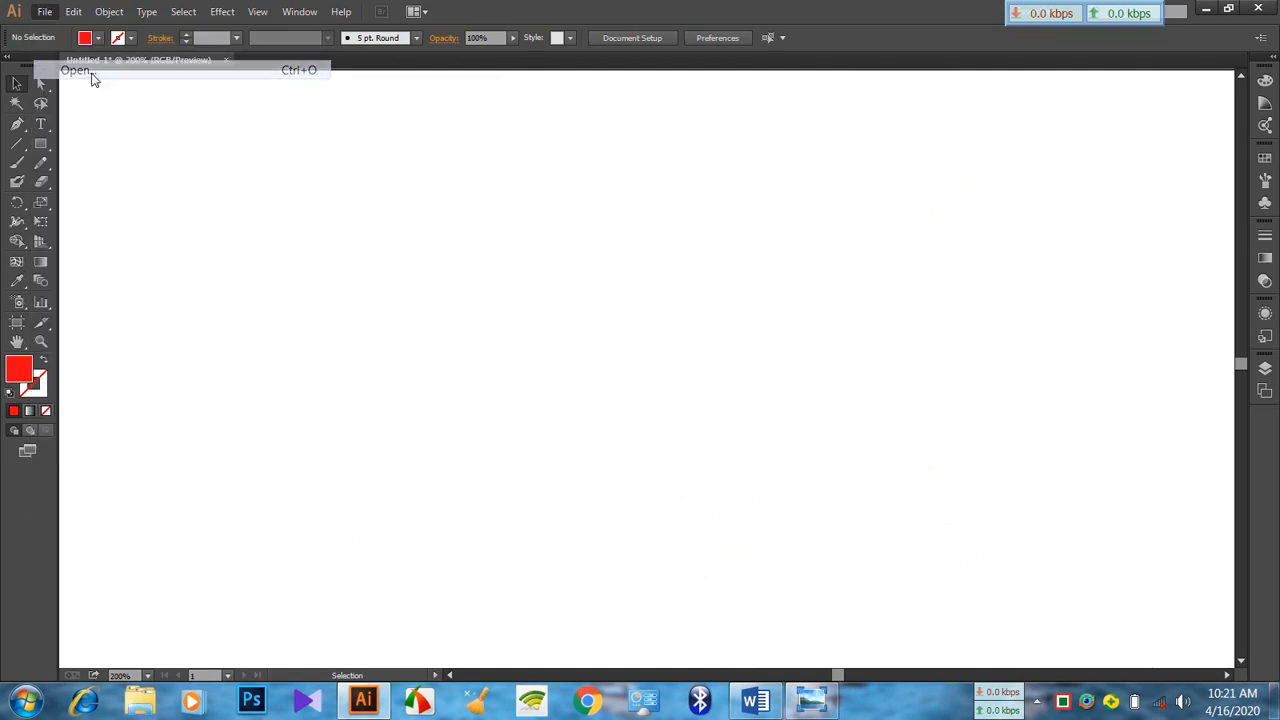
pyautogui.scroll(-10, 546, 216)
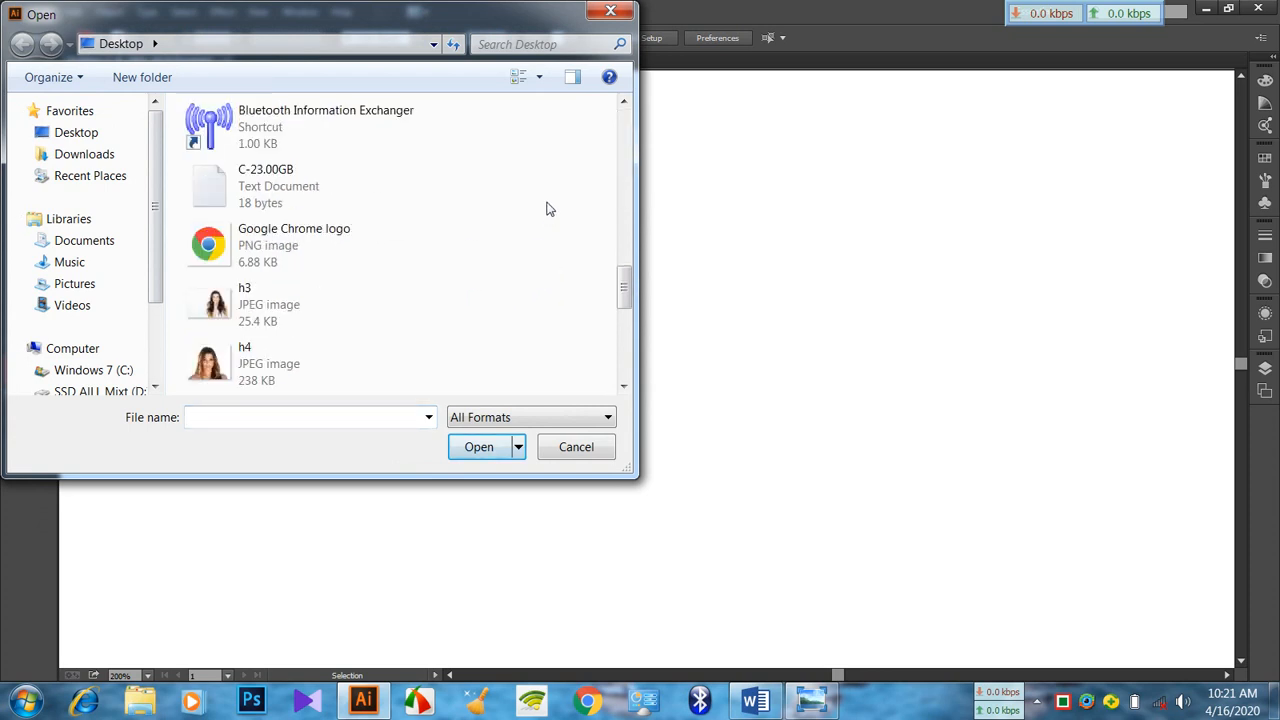
pyautogui.doubleClick(334, 236)
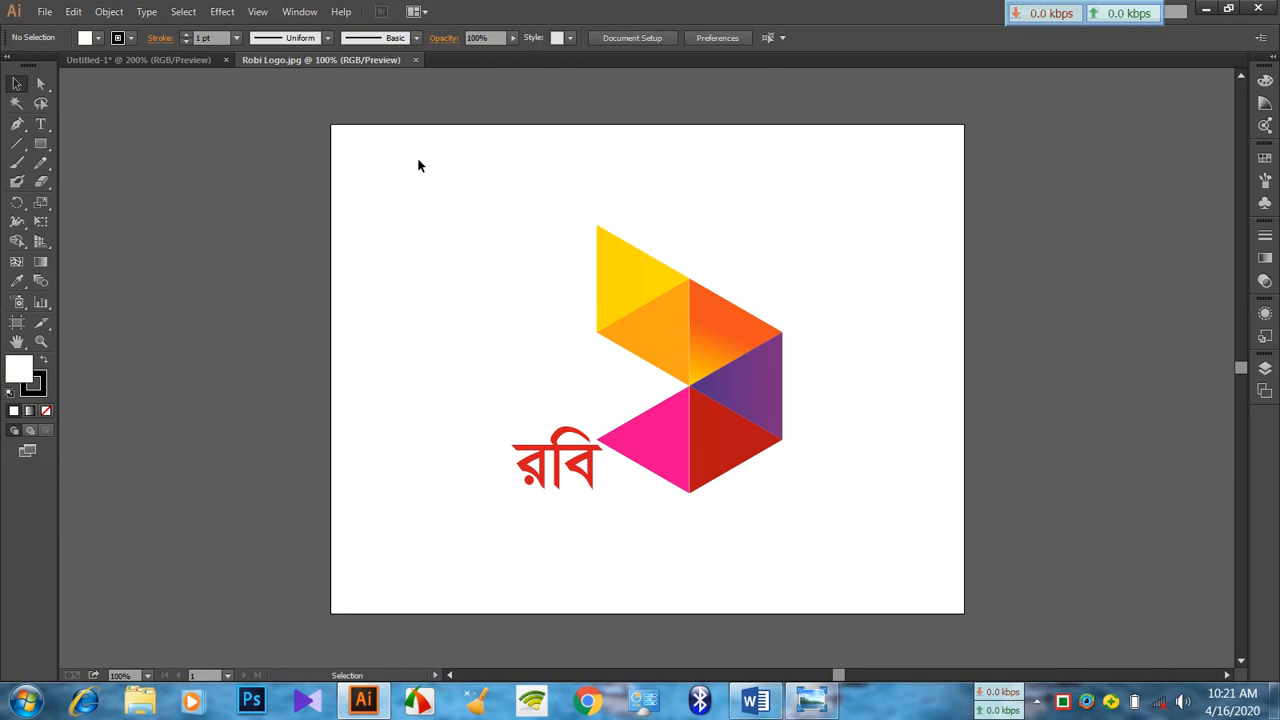
# Float the Robi Logo.jpg document, copy its logo image into Untitled-1, and close the source document
pyautogui.moveTo(314, 60); pyautogui.dragTo(335, 150)
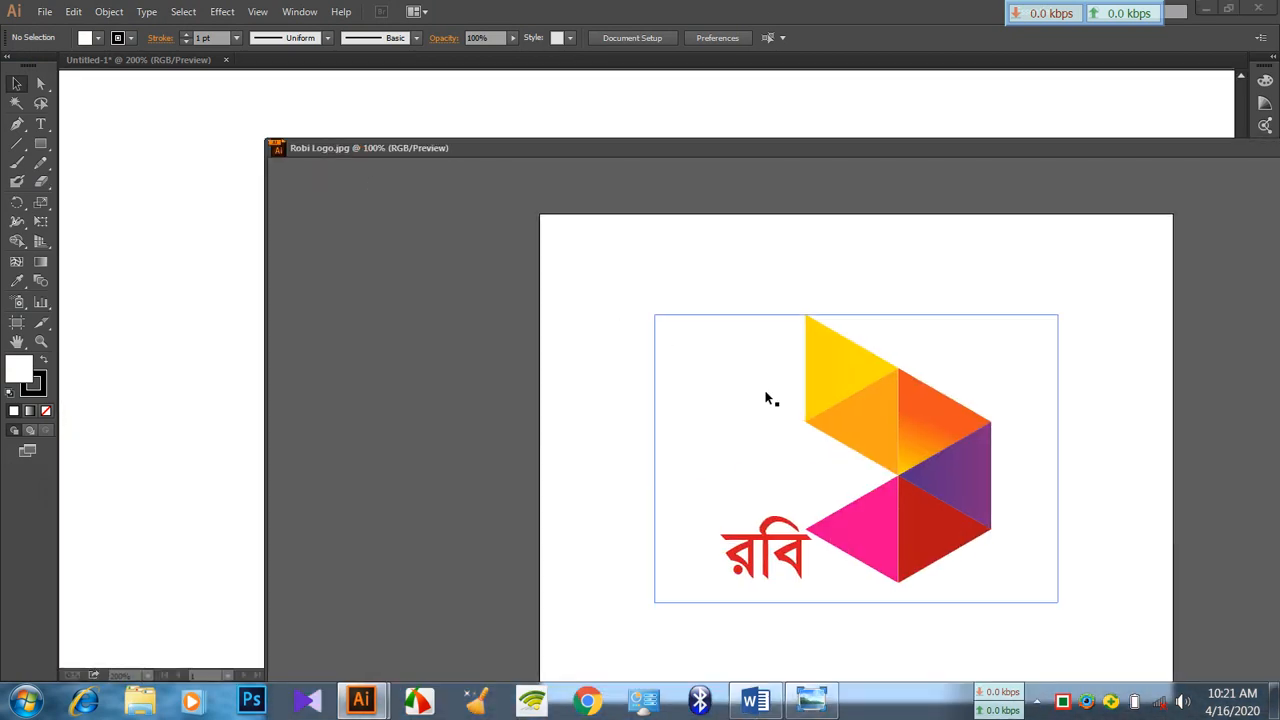
pyautogui.moveTo(886, 420); pyautogui.dragTo(191, 331)
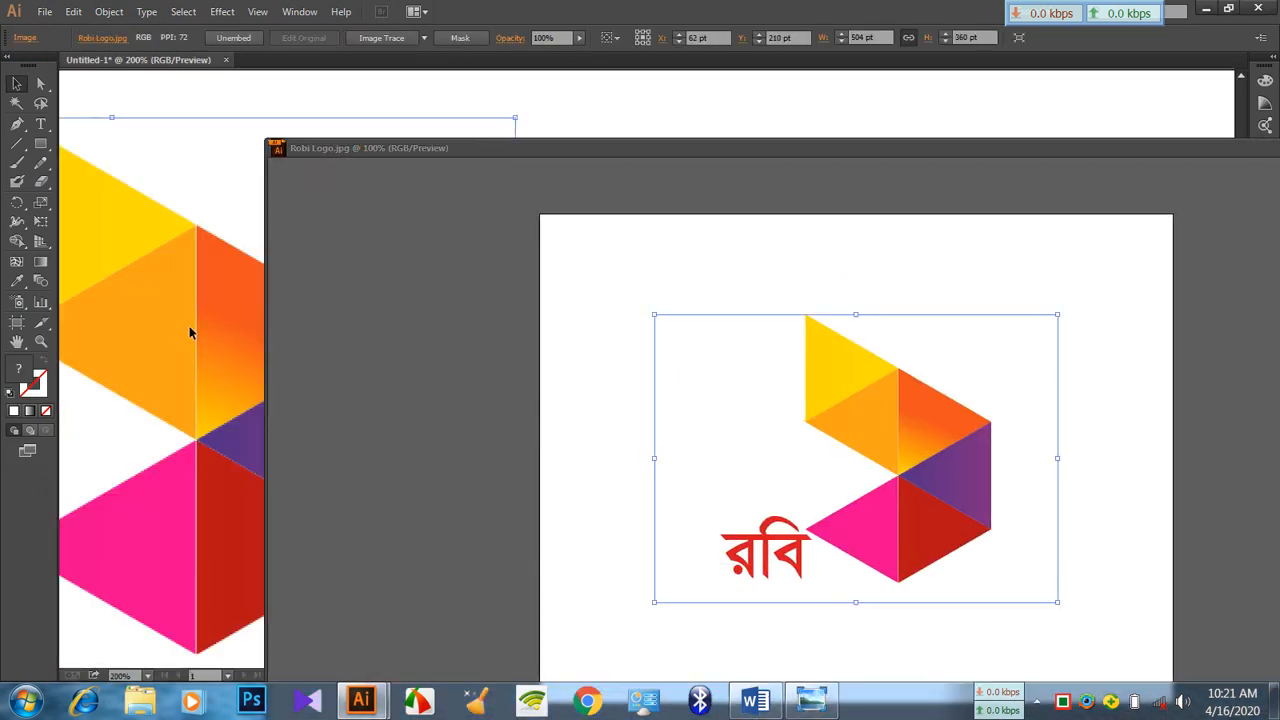
pyautogui.moveTo(1174, 154); pyautogui.dragTo(830, 145)
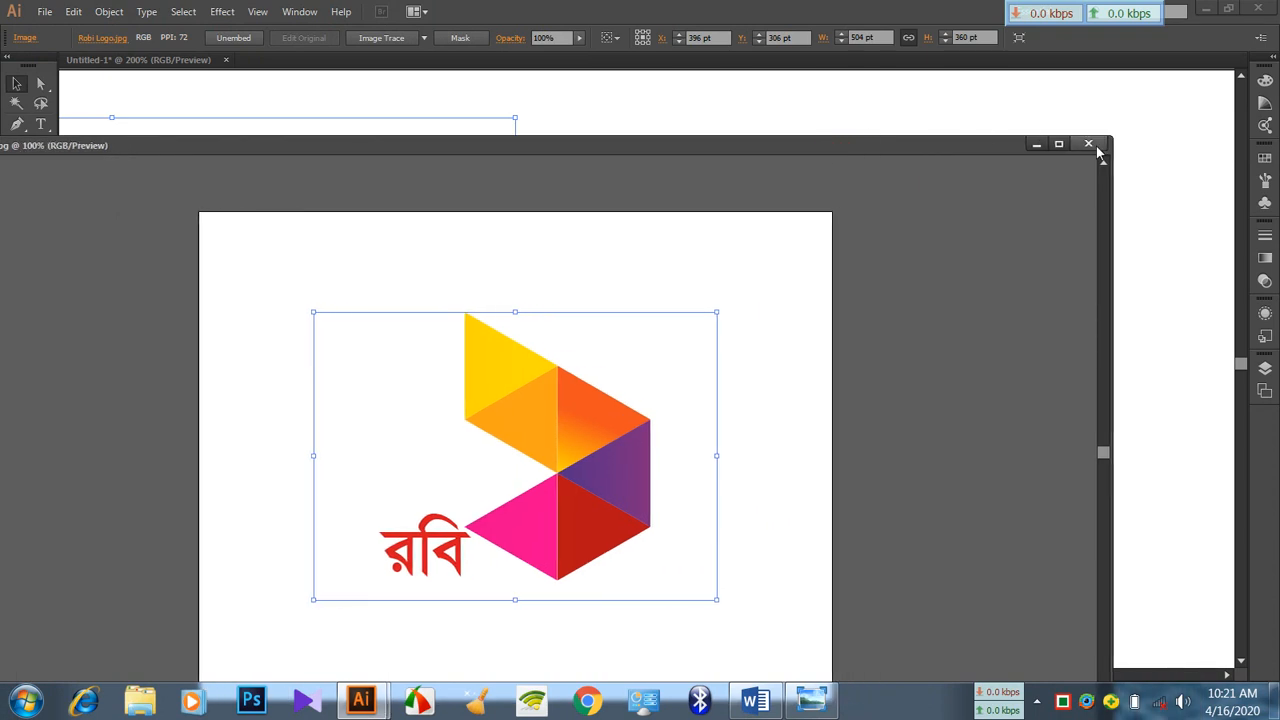
pyautogui.click(1094, 140)
# Scale the logo image down to about 202 by 144.5 pt and place it as a reference in the artboard's upper right area
pyautogui.moveTo(349, 334); pyautogui.dragTo(966, 329)
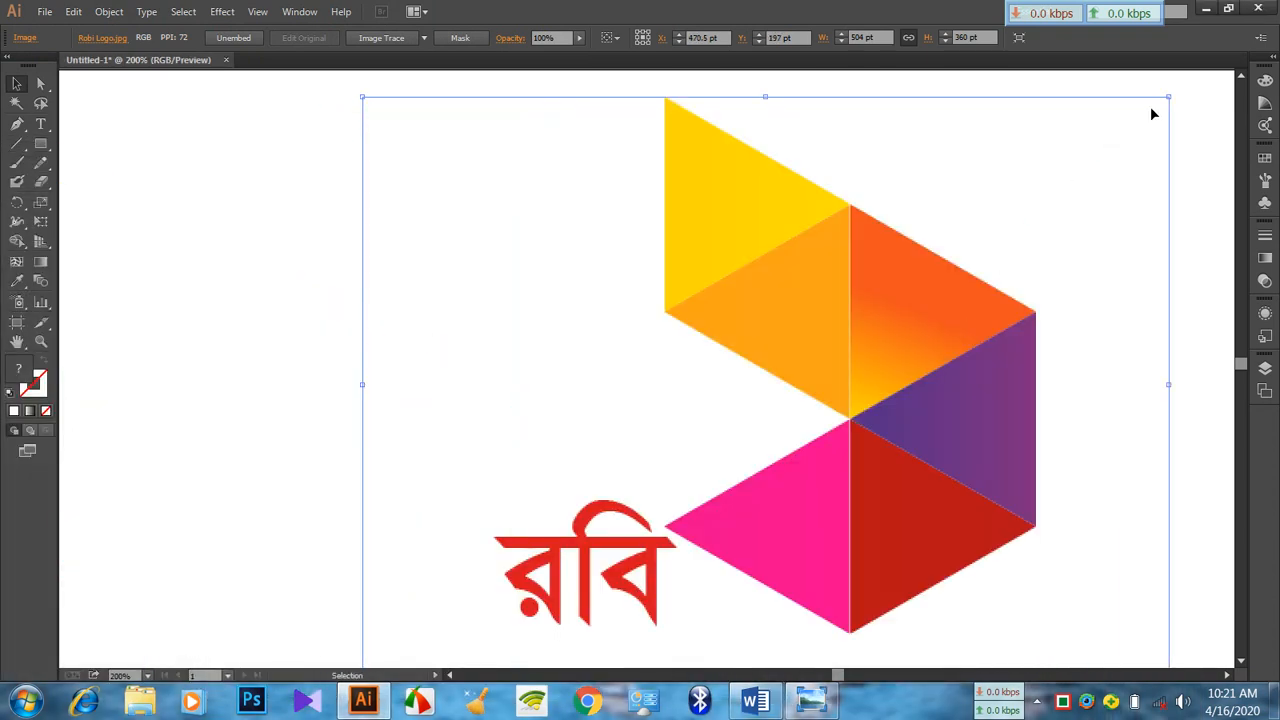
pyautogui.moveTo(1168, 97); pyautogui.dragTo(796, 455)
pyautogui.moveTo(586, 530); pyautogui.dragTo(1098, 241)
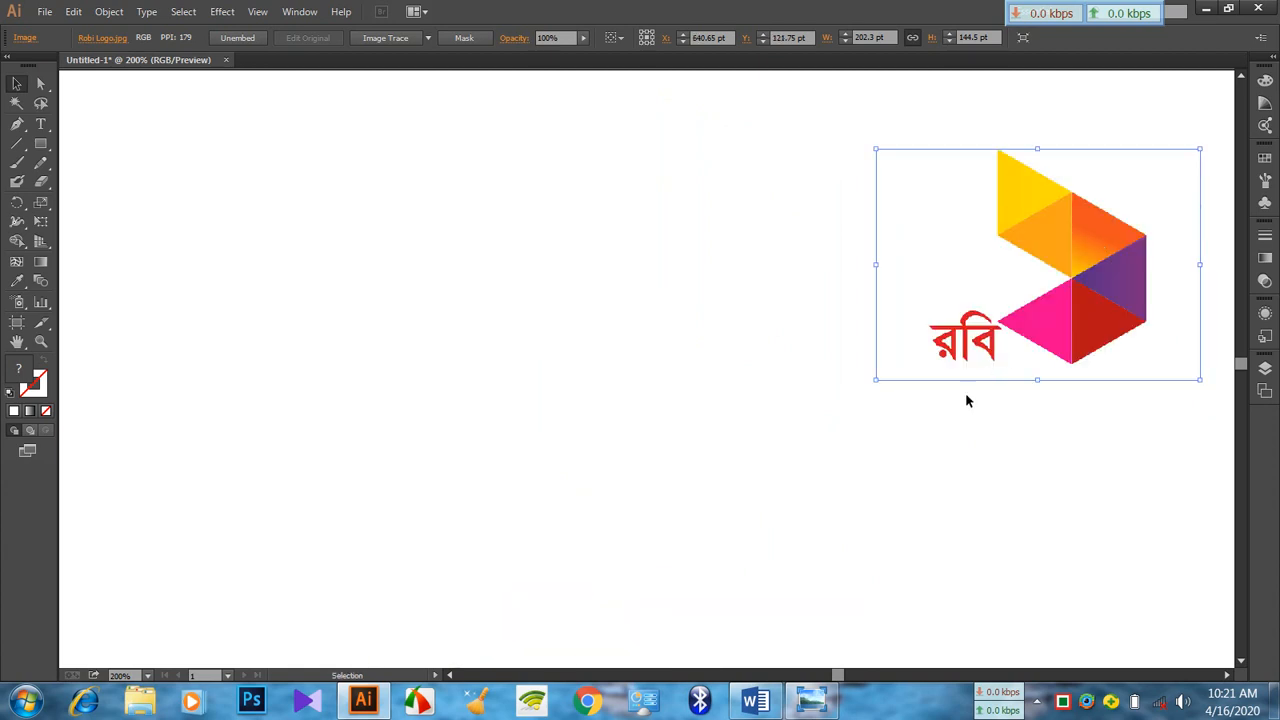
pyautogui.click(946, 471)
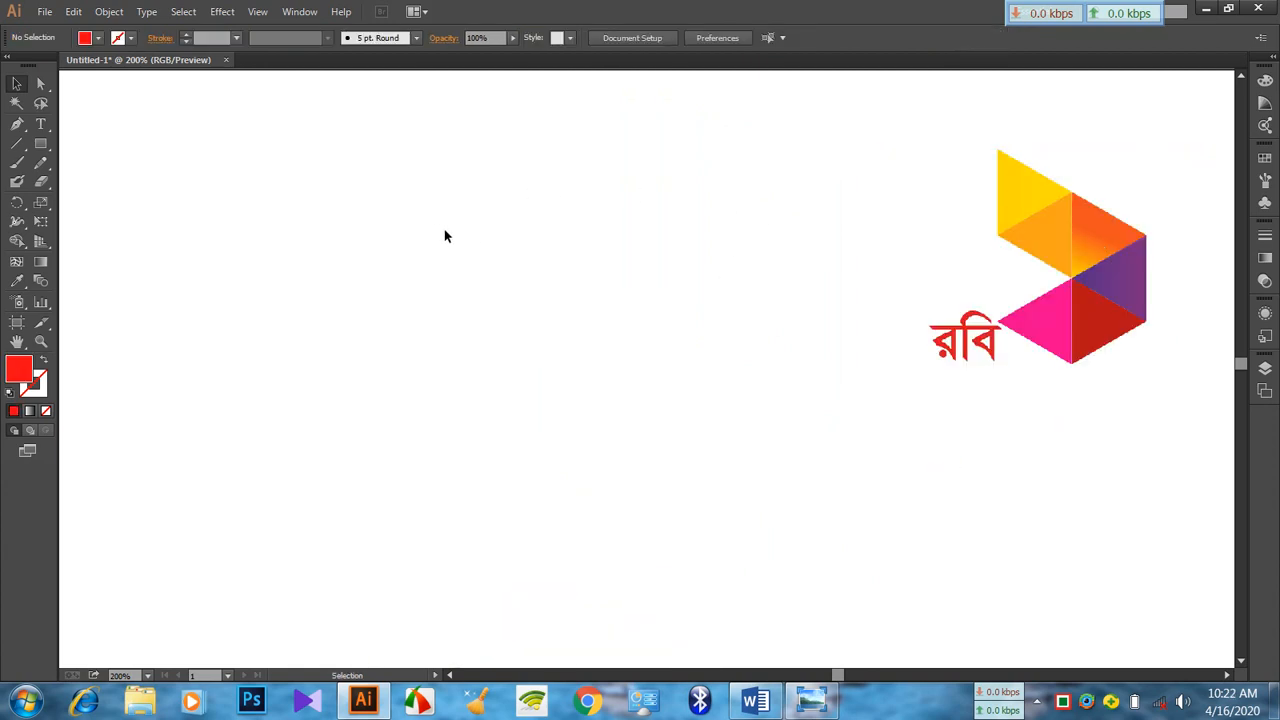
# Create a red triangle on the blank area with the Polygon tool, using a 50 pt radius and 3 sides
pyautogui.click(40, 146)
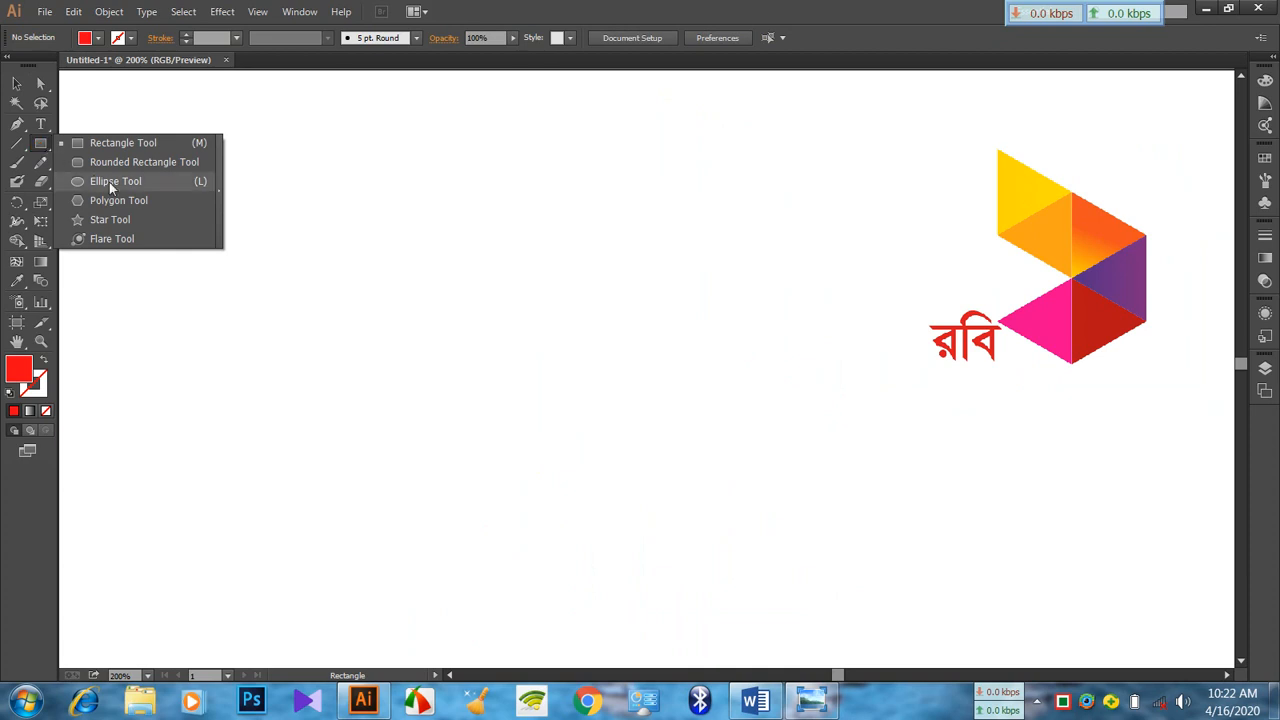
pyautogui.click(158, 200)
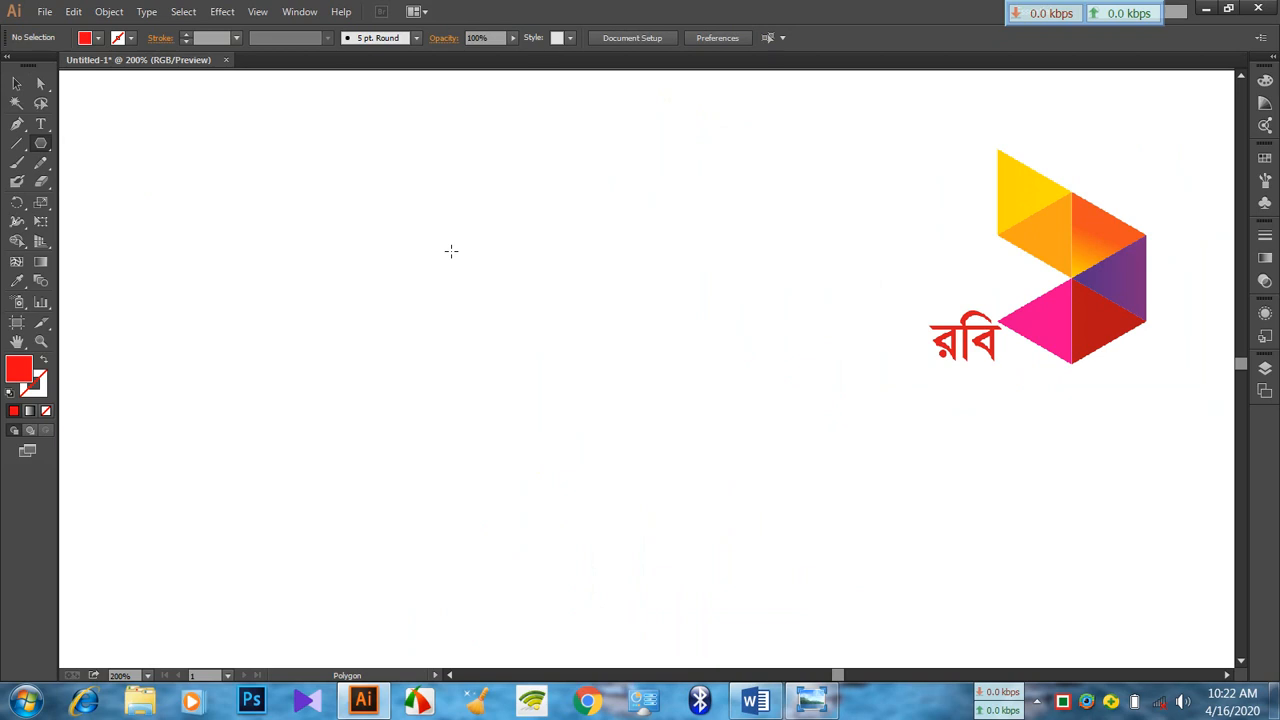
pyautogui.click(449, 251)
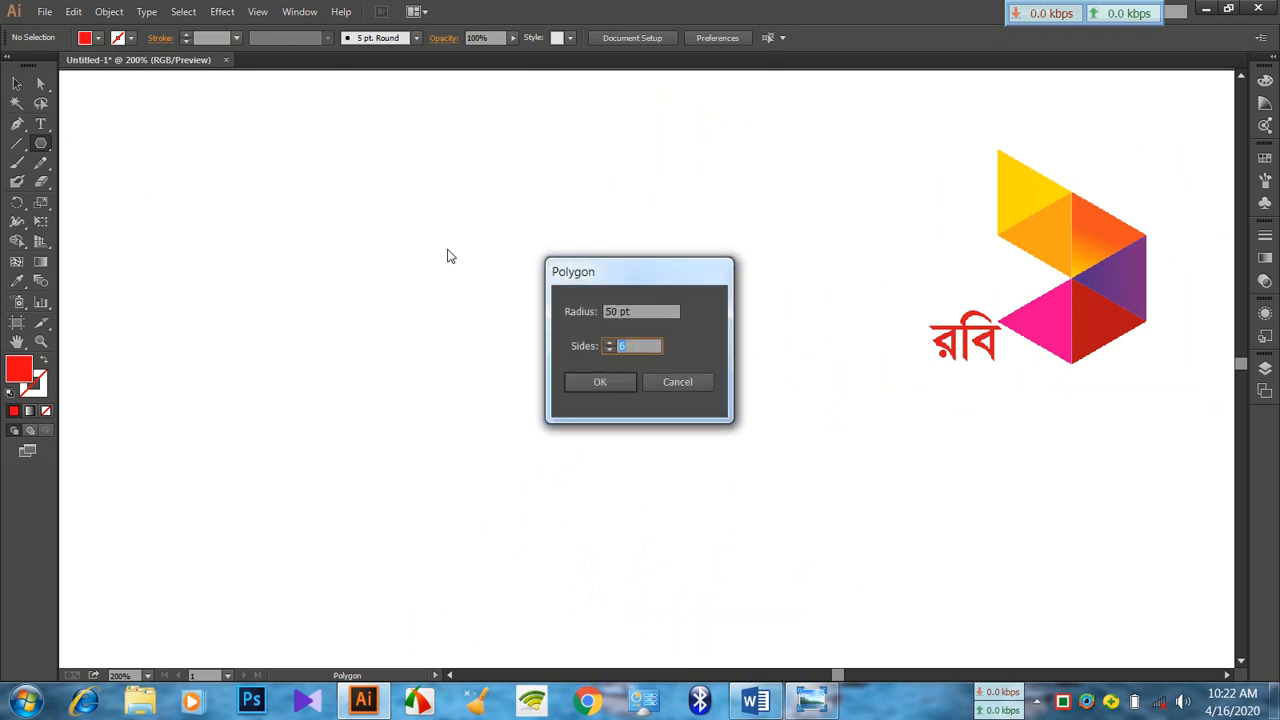
pyautogui.click(609, 350)
pyautogui.click(609, 350)
pyautogui.click(609, 350)
pyautogui.click(622, 384)
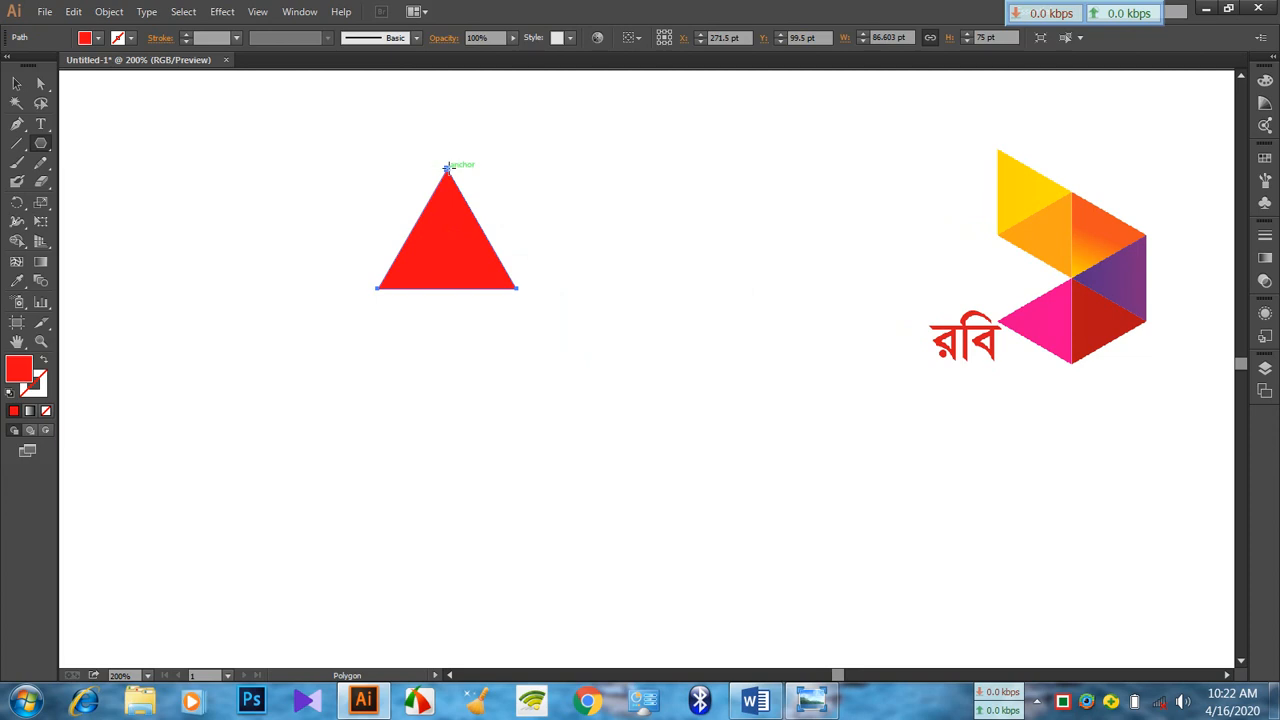
# Rotate the triangle 90° clockwise so it points right, and move it to about X 402 pt, Y 159 pt
pyautogui.click(16, 83)
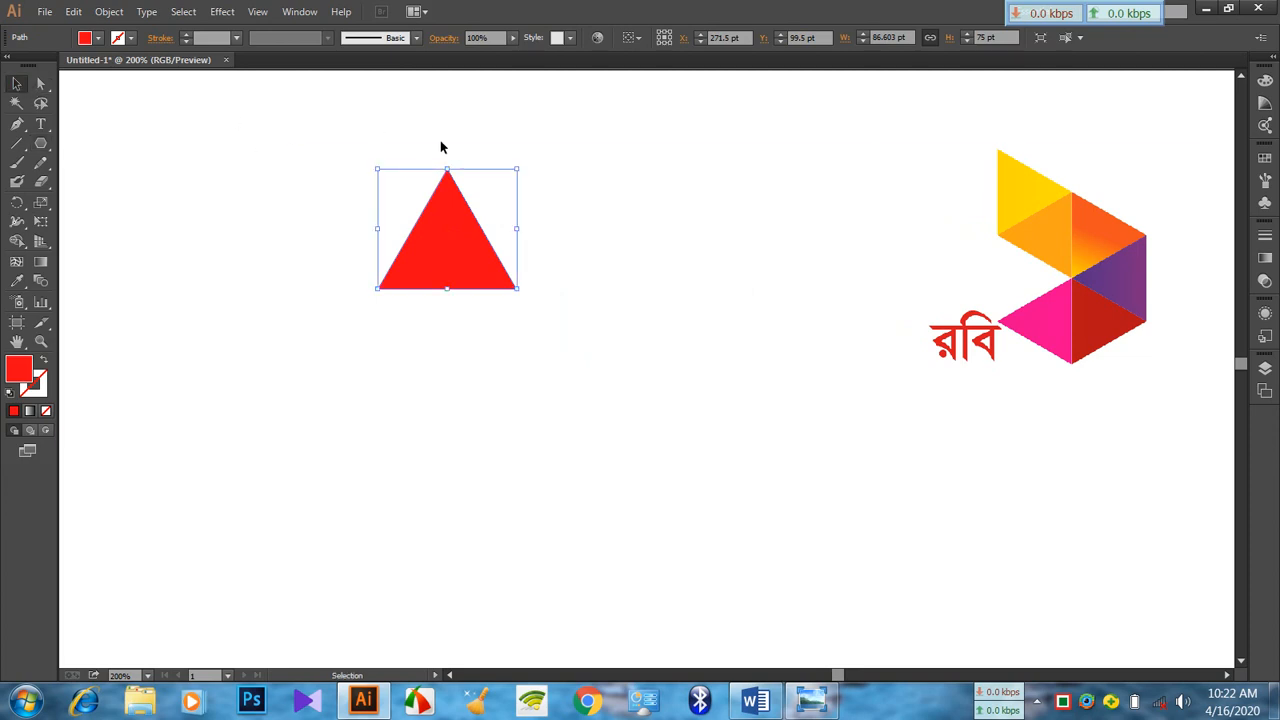
pyautogui.moveTo(512, 164); pyautogui.dragTo(563, 352)
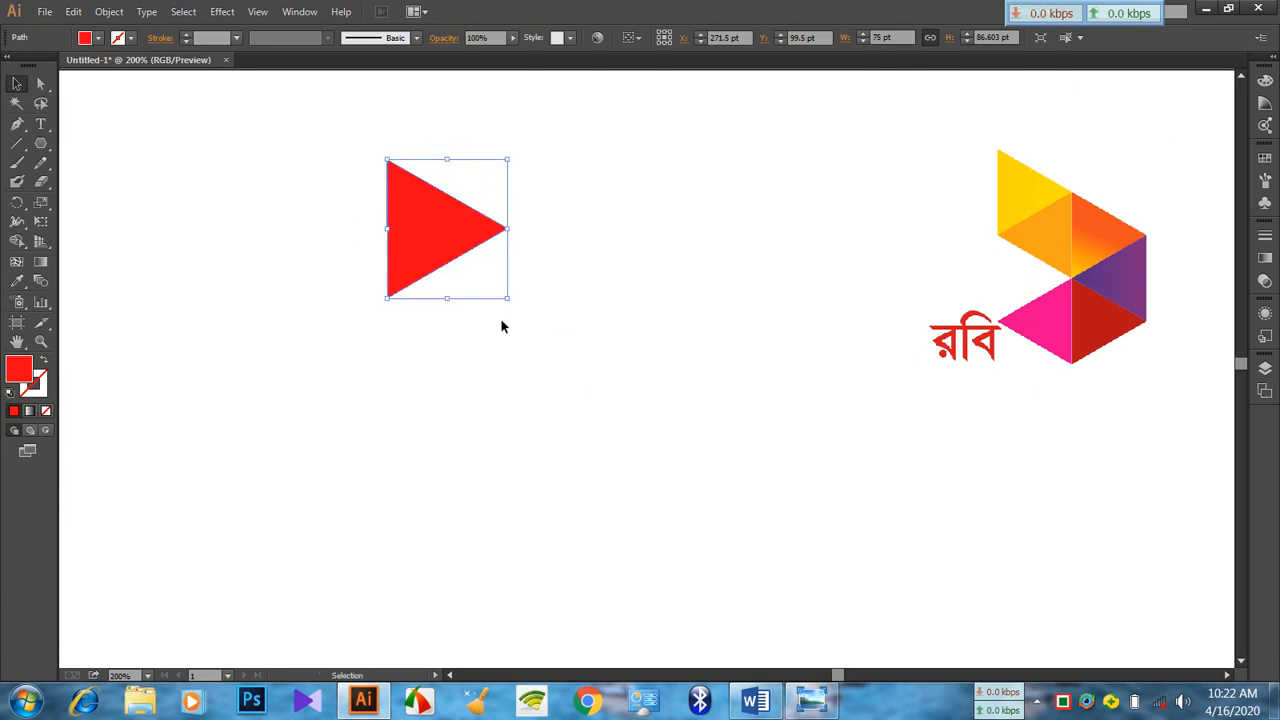
pyautogui.moveTo(429, 249); pyautogui.dragTo(633, 340)
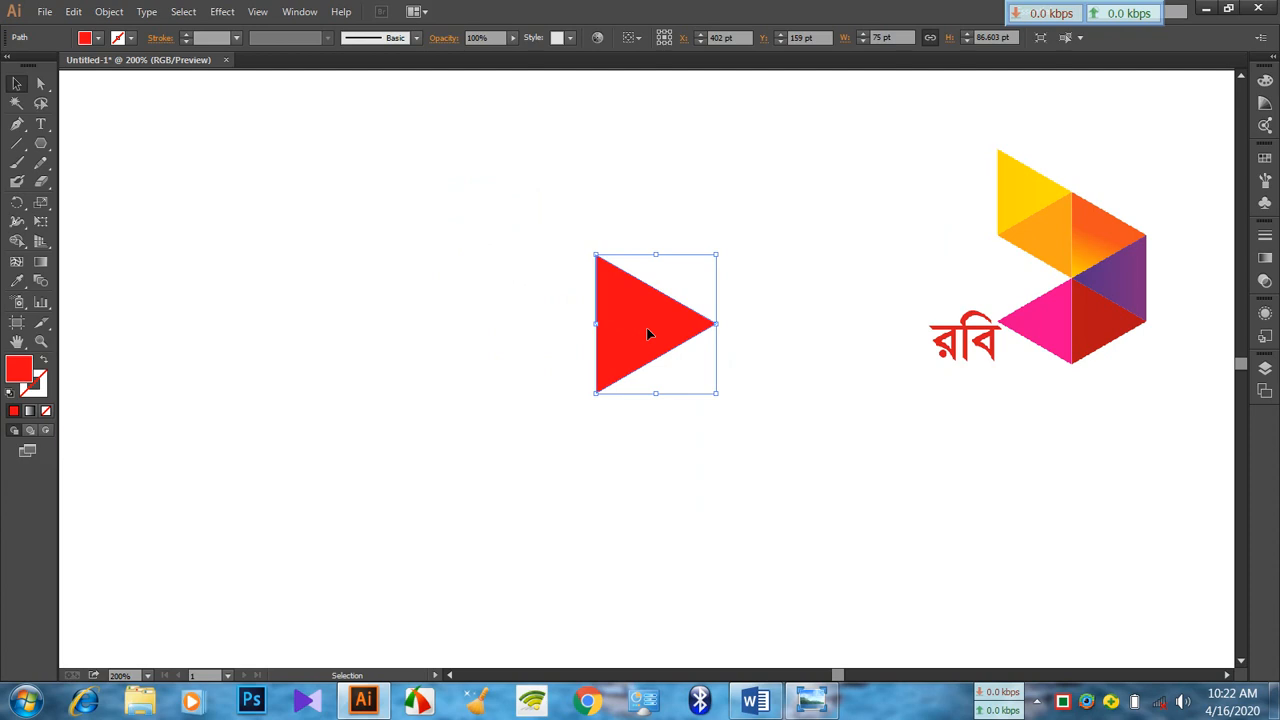
# Reflect the triangle across the vertical axis as a copy, with the preview enabled
pyautogui.rightClick(647, 333)
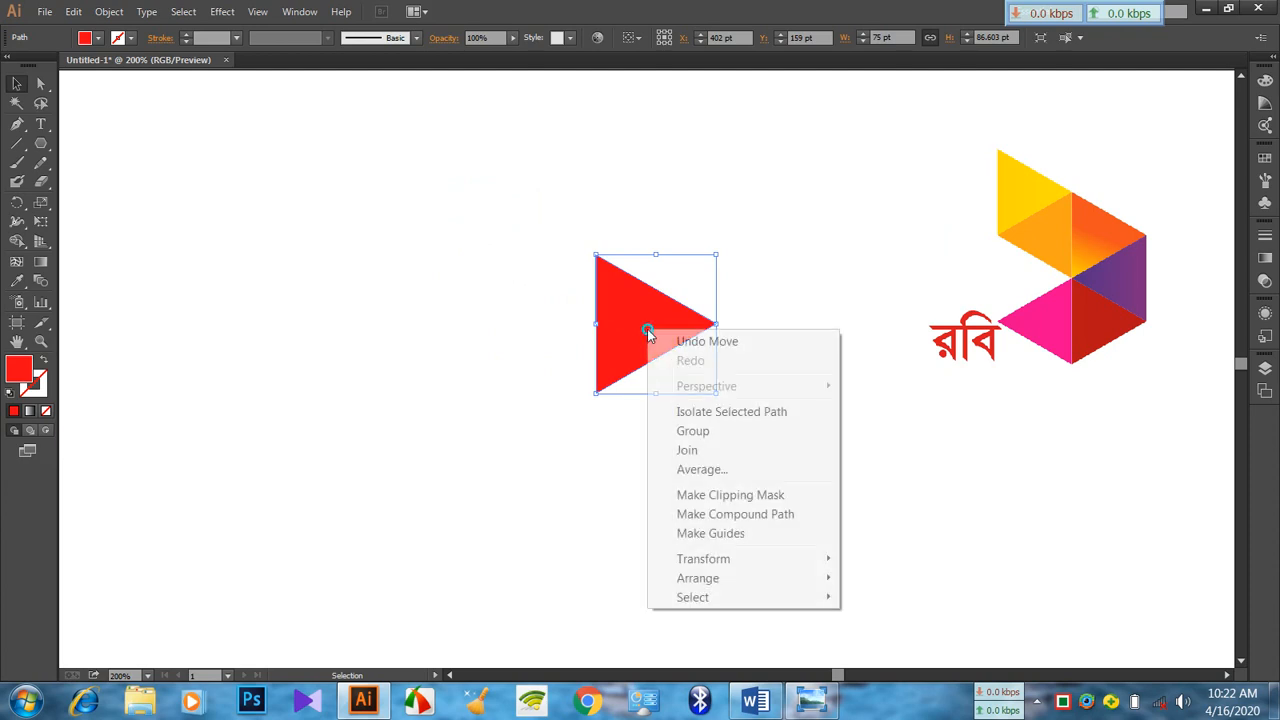
pyautogui.moveTo(741, 559)
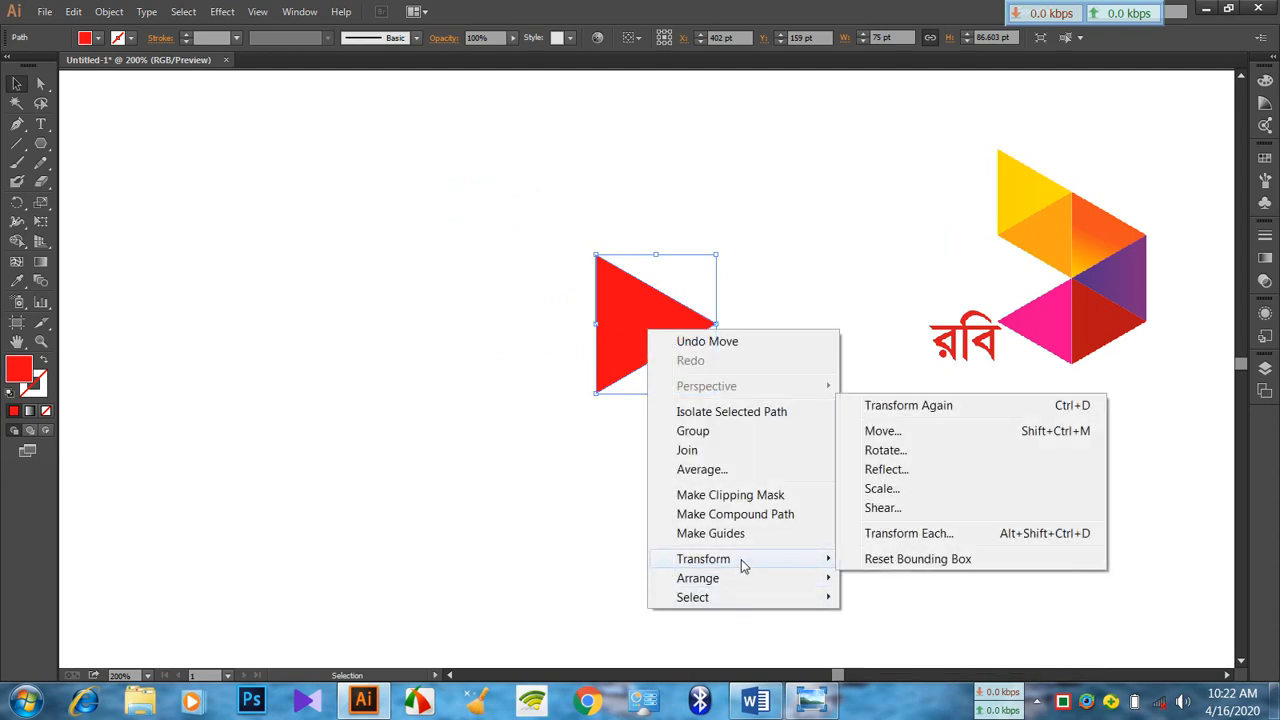
pyautogui.click(933, 468)
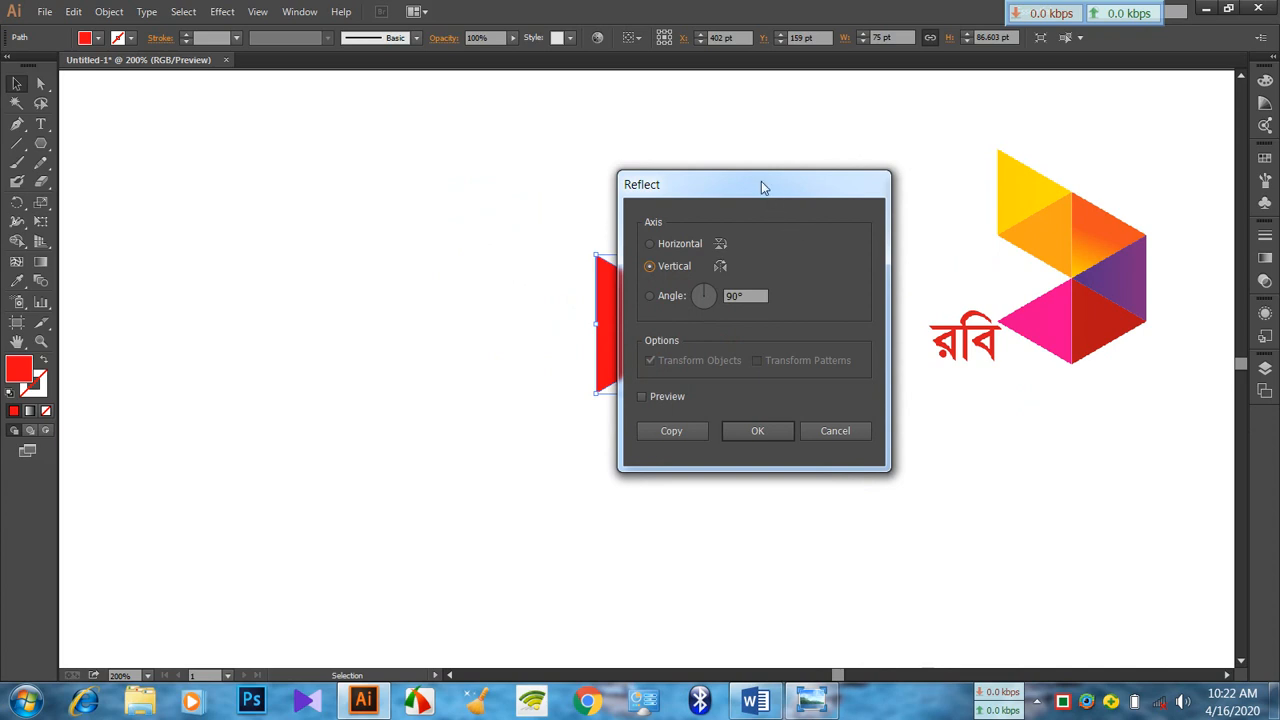
pyautogui.moveTo(763, 190); pyautogui.dragTo(281, 184)
pyautogui.click(162, 394)
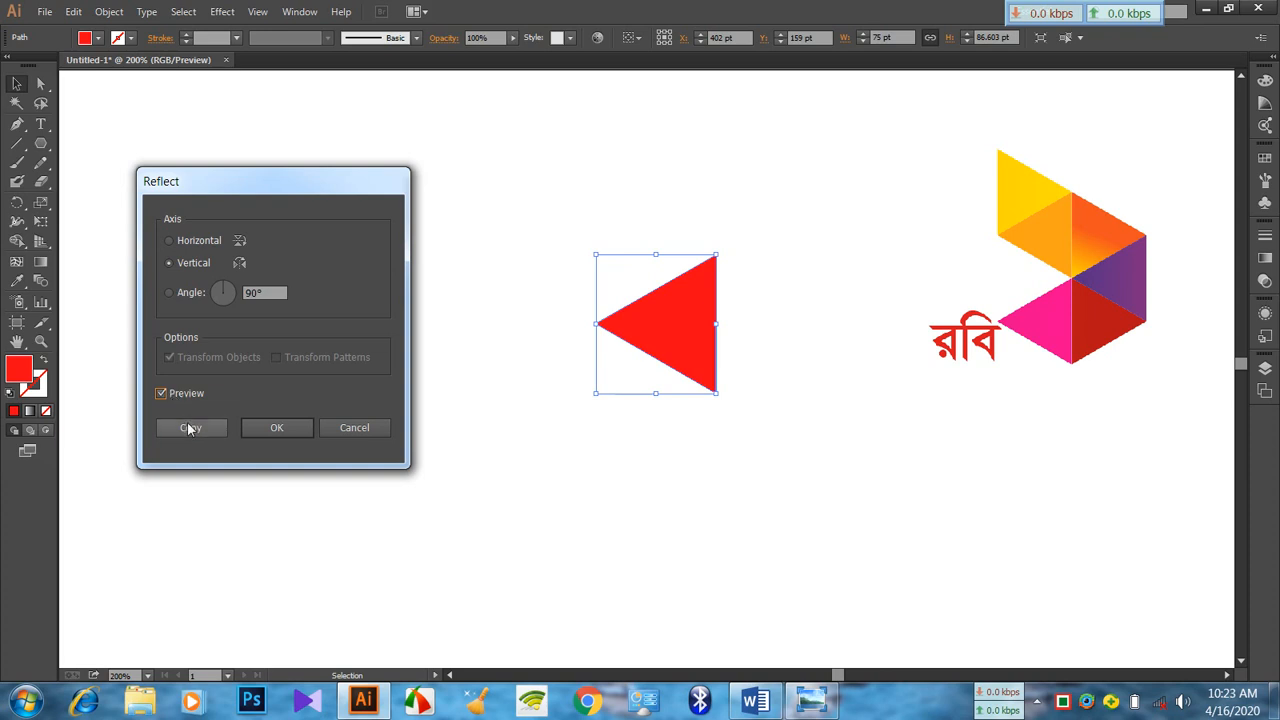
pyautogui.click(189, 428)
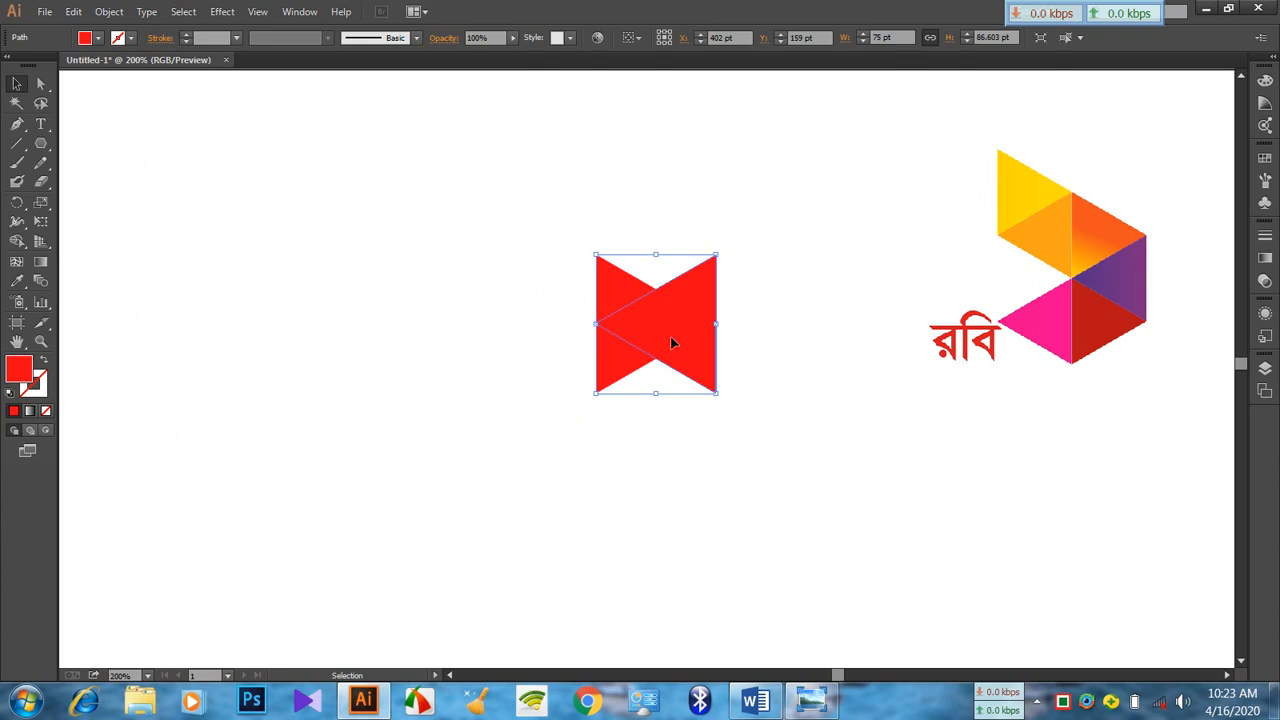
# Move the reflected triangle left until both triangles share their vertical edge and form a diamond
pyautogui.click(799, 364)
pyautogui.moveTo(680, 335); pyautogui.dragTo(561, 334)
pyautogui.click(649, 439)
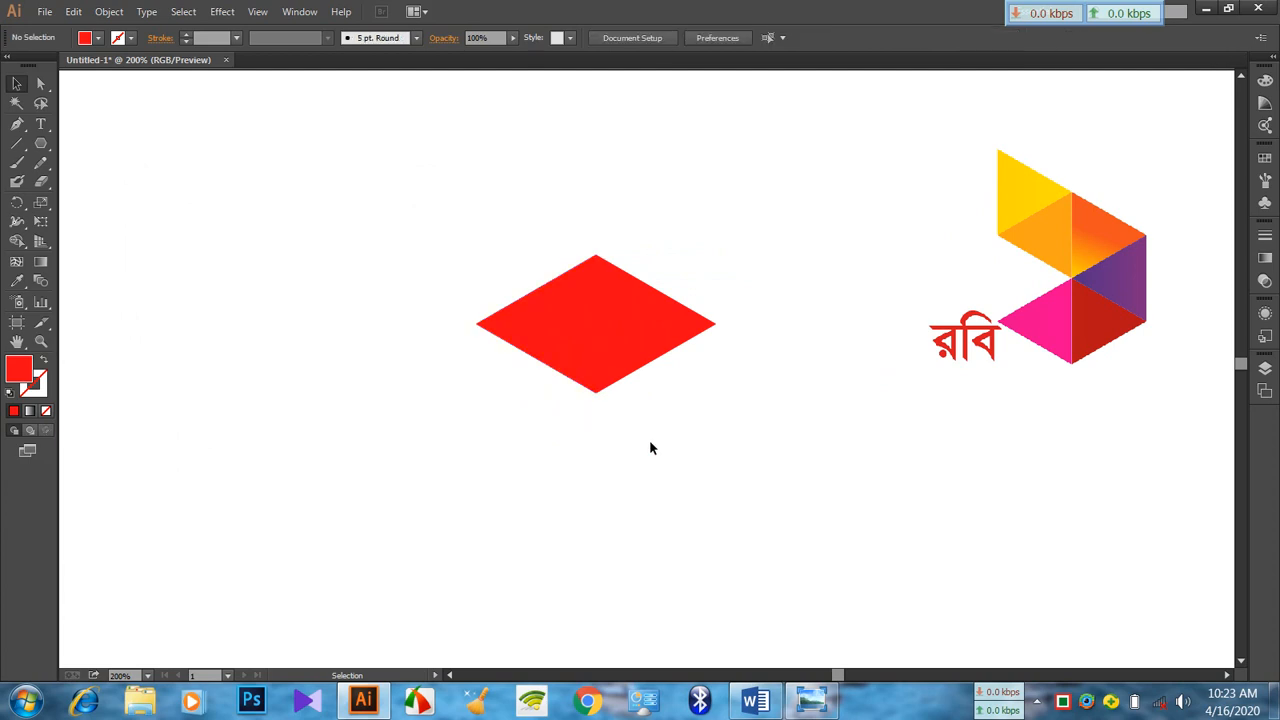
# Give both triangles a white stroke with a 0.25 pt weight
pyautogui.click(643, 318)
pyautogui.moveTo(372, 215); pyautogui.dragTo(737, 446)
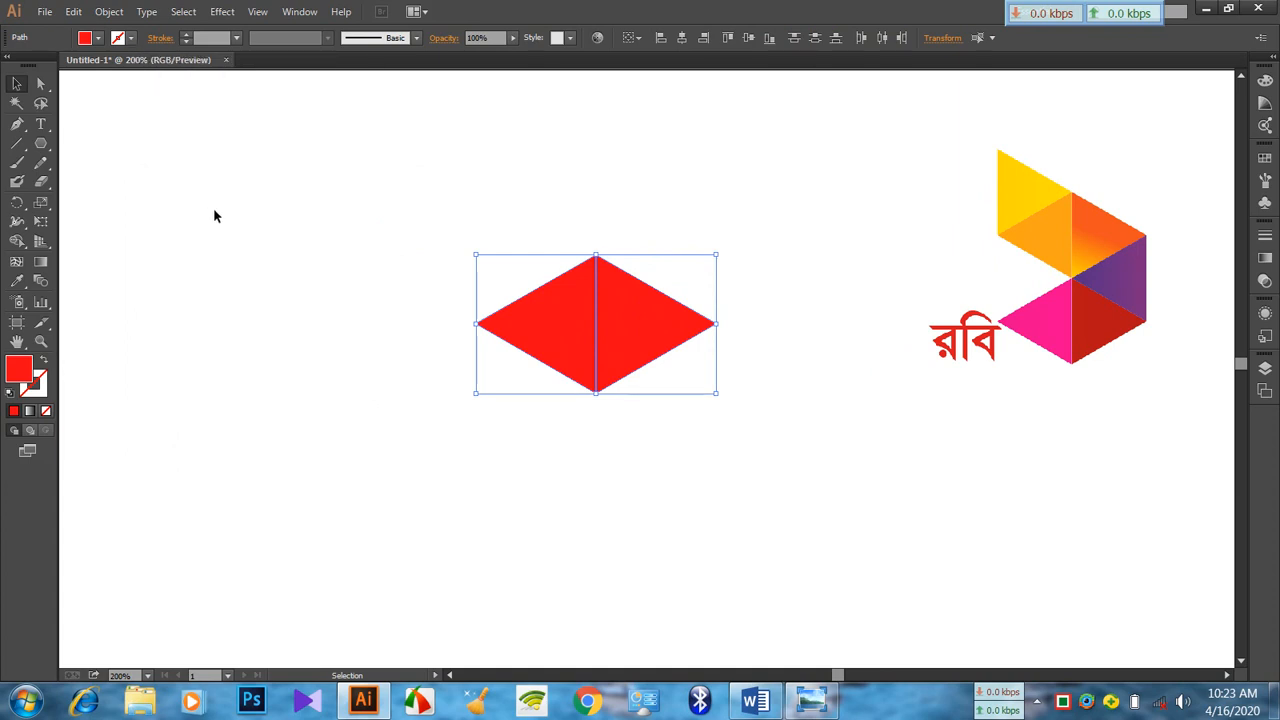
pyautogui.click(130, 39)
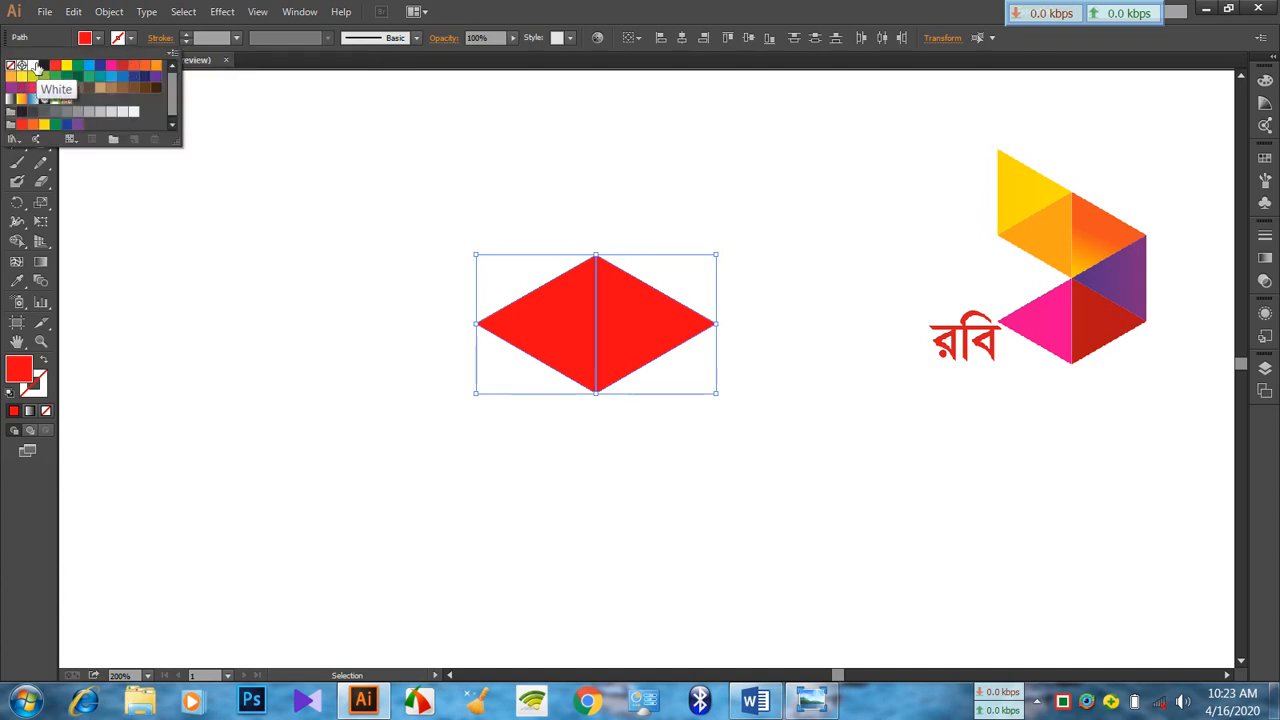
pyautogui.click(33, 65)
pyautogui.click(236, 38)
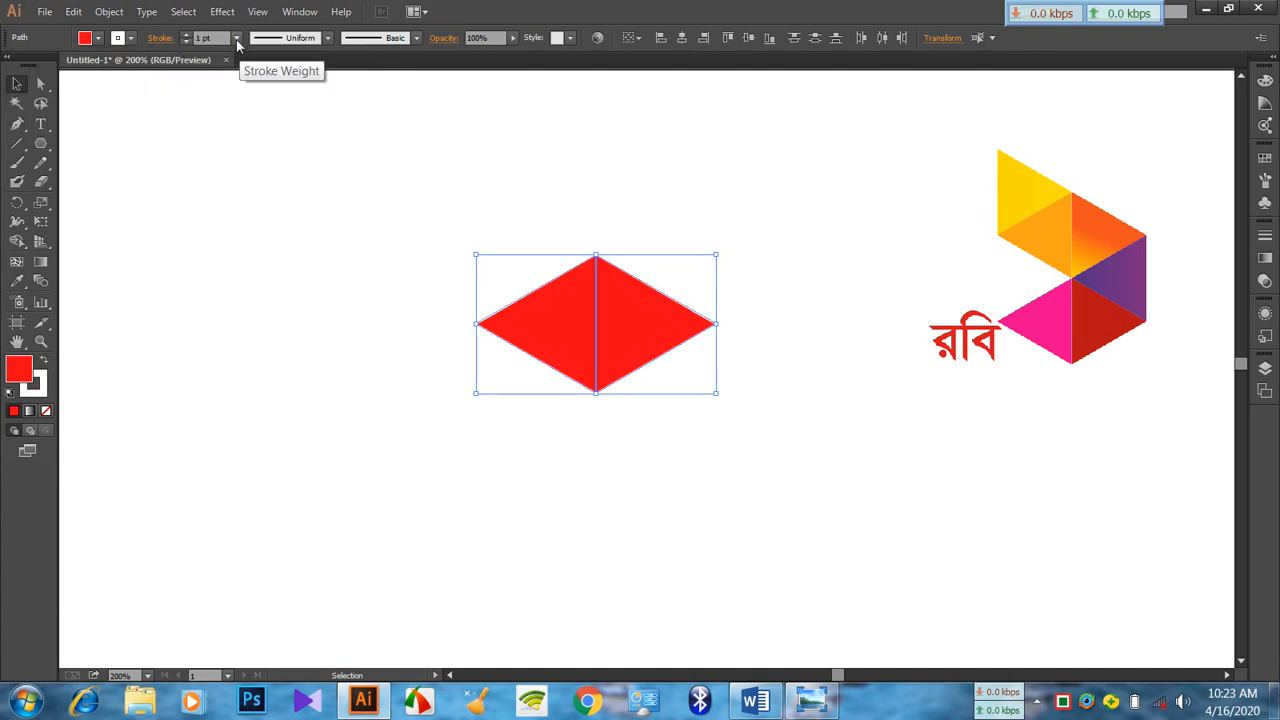
pyautogui.click(236, 38)
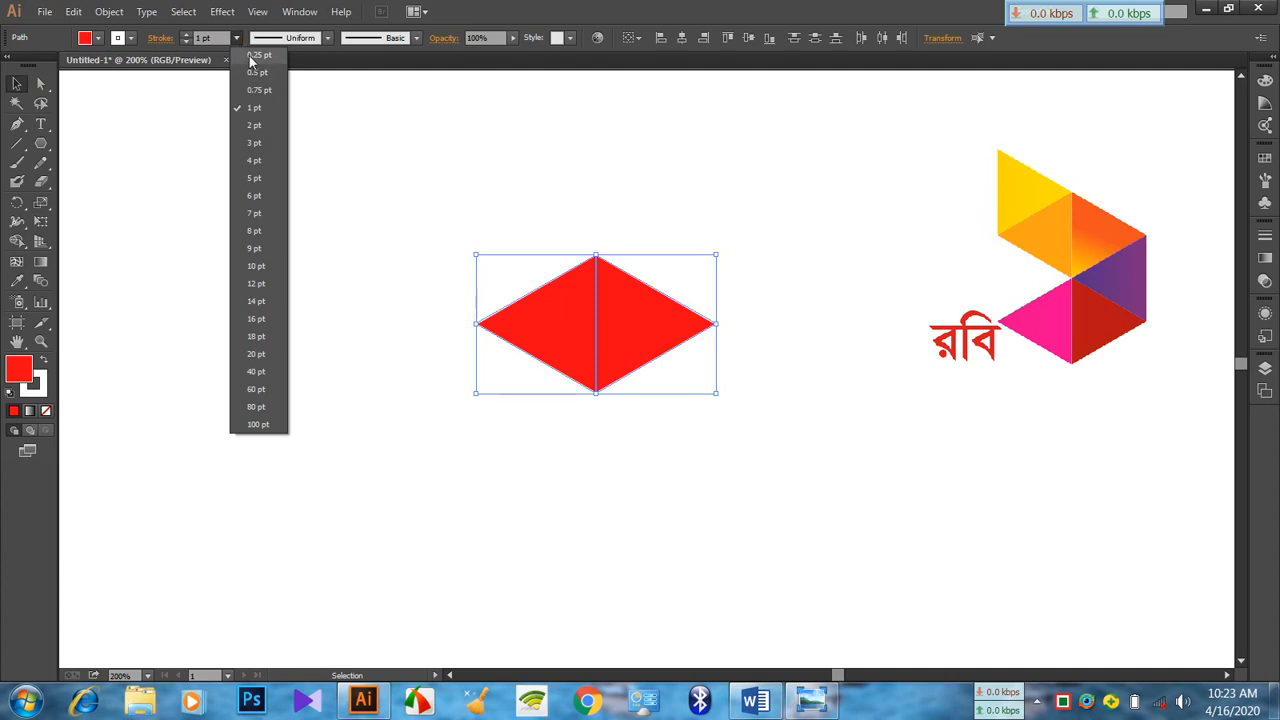
pyautogui.click(250, 55)
pyautogui.click(311, 224)
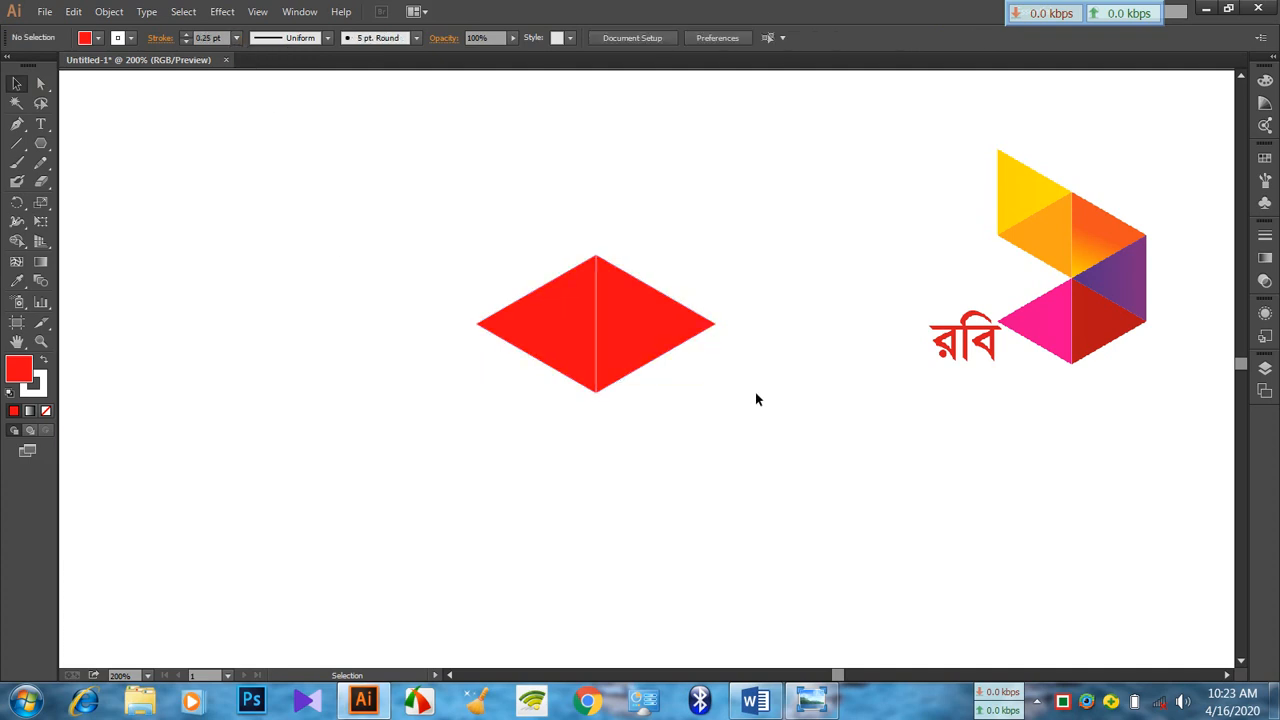
# Rotate a copy of the right triangle about 60° counterclockwise around its top corner so it adjoins the original's upper edge
pyautogui.click(663, 343)
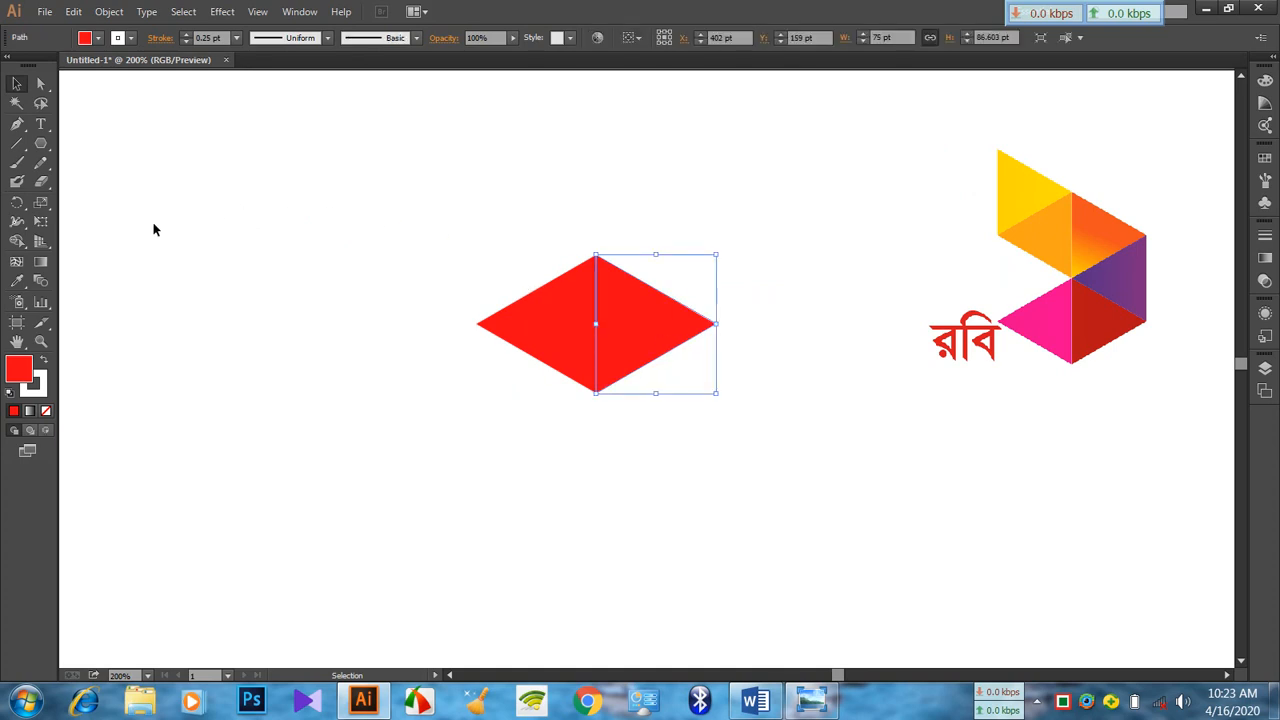
pyautogui.click(16, 204)
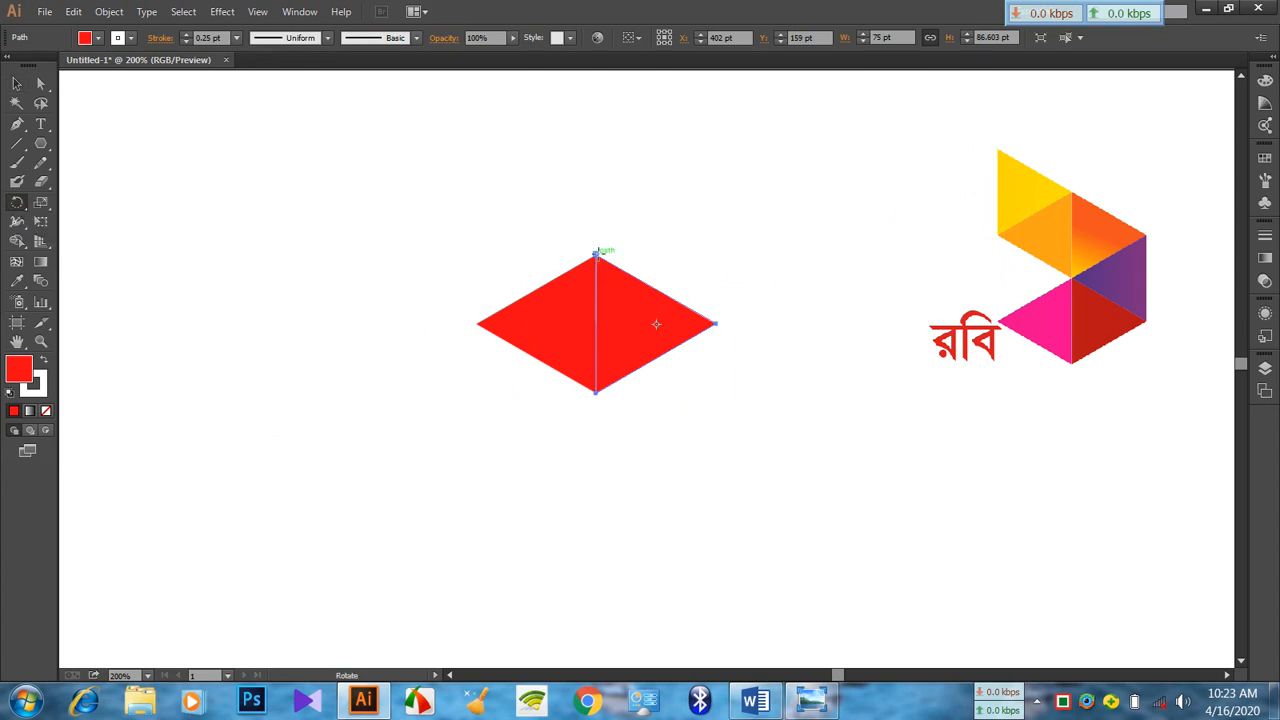
pyautogui.hotkey('ctrl', '+')
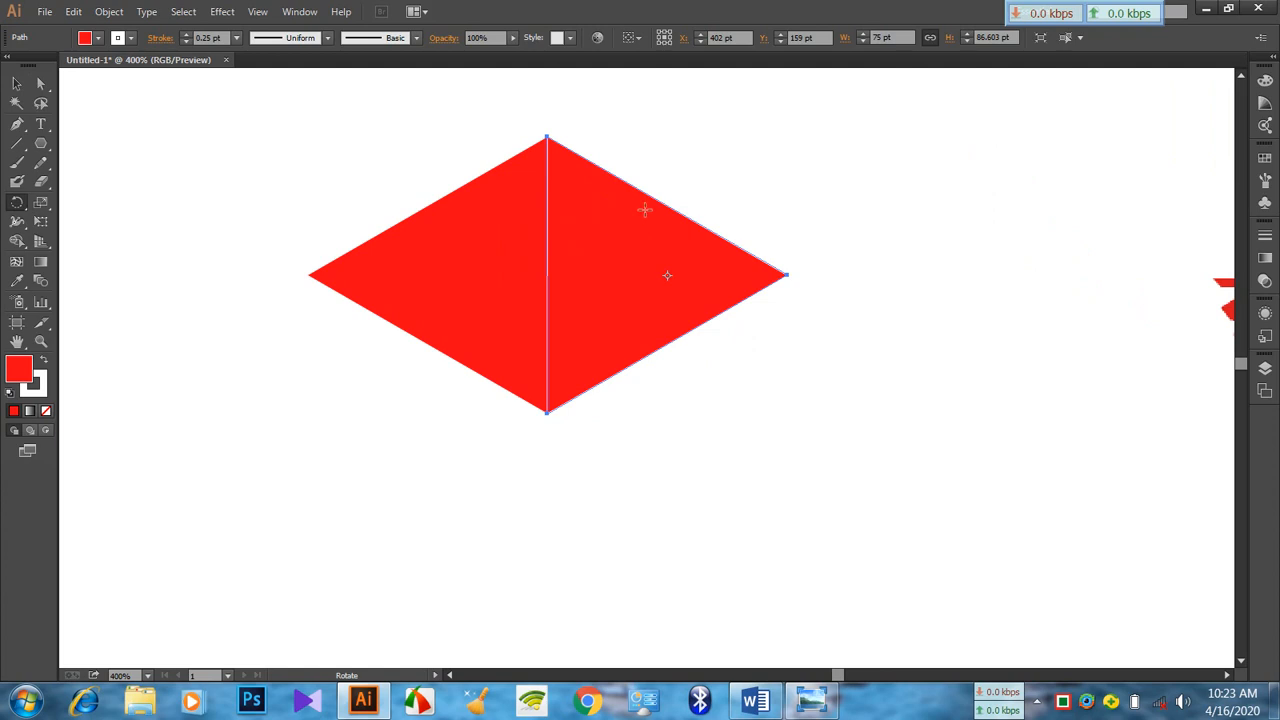
pyautogui.scroll(3, 640, 208)
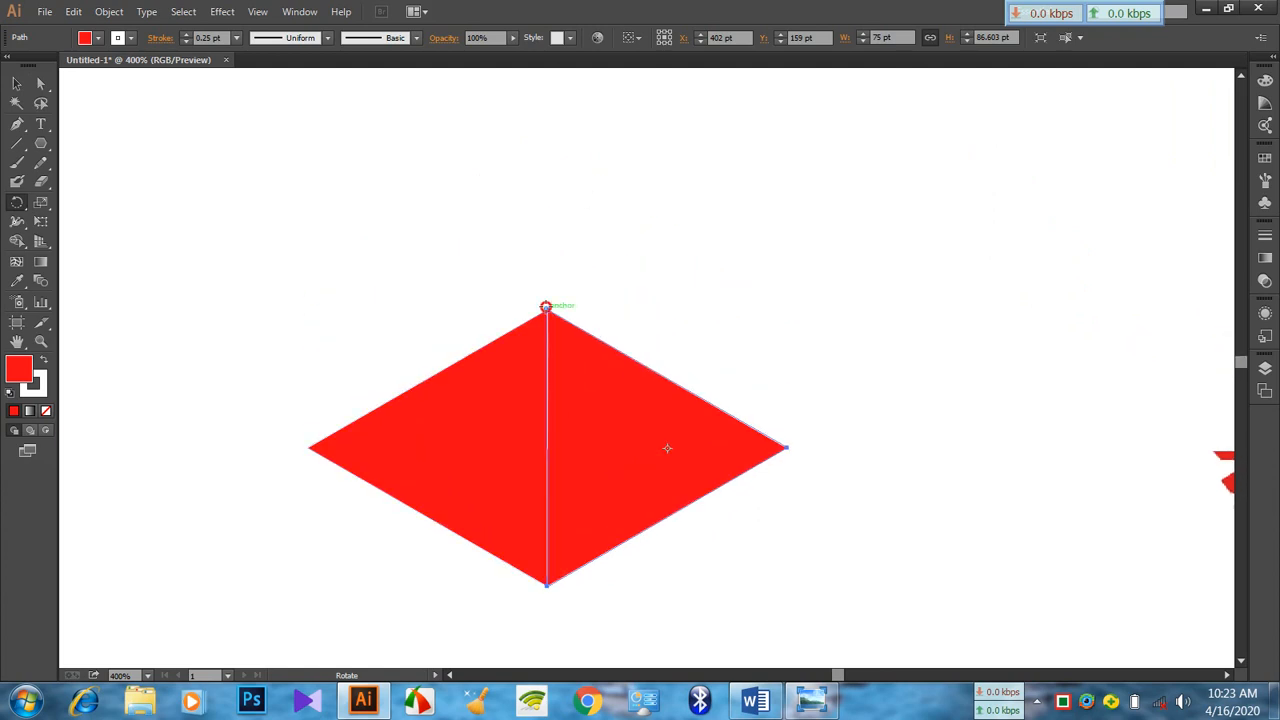
pyautogui.moveTo(701, 455); pyautogui.dragTo(756, 252)
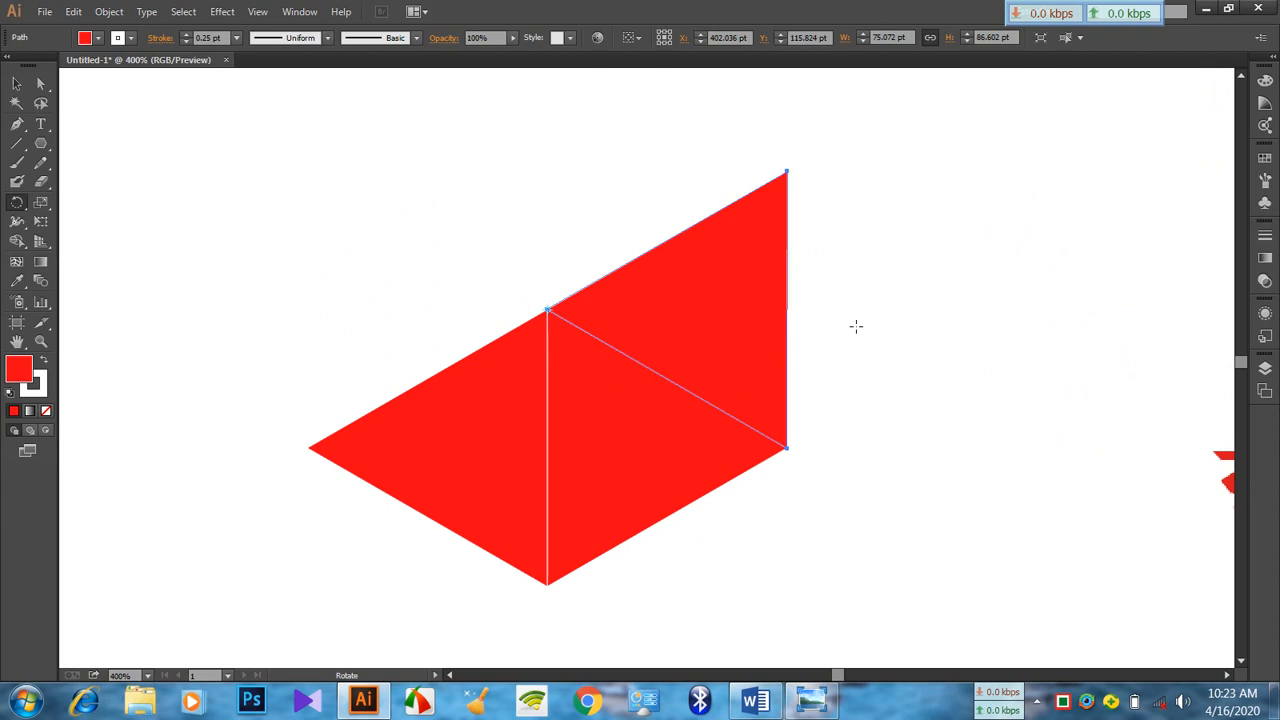
# Repeat the rotated copy twice more around the shared centre corner to form a fan of five triangles
pyautogui.hotkey('ctrl', 'd')
pyautogui.hotkey('ctrl', 'd')
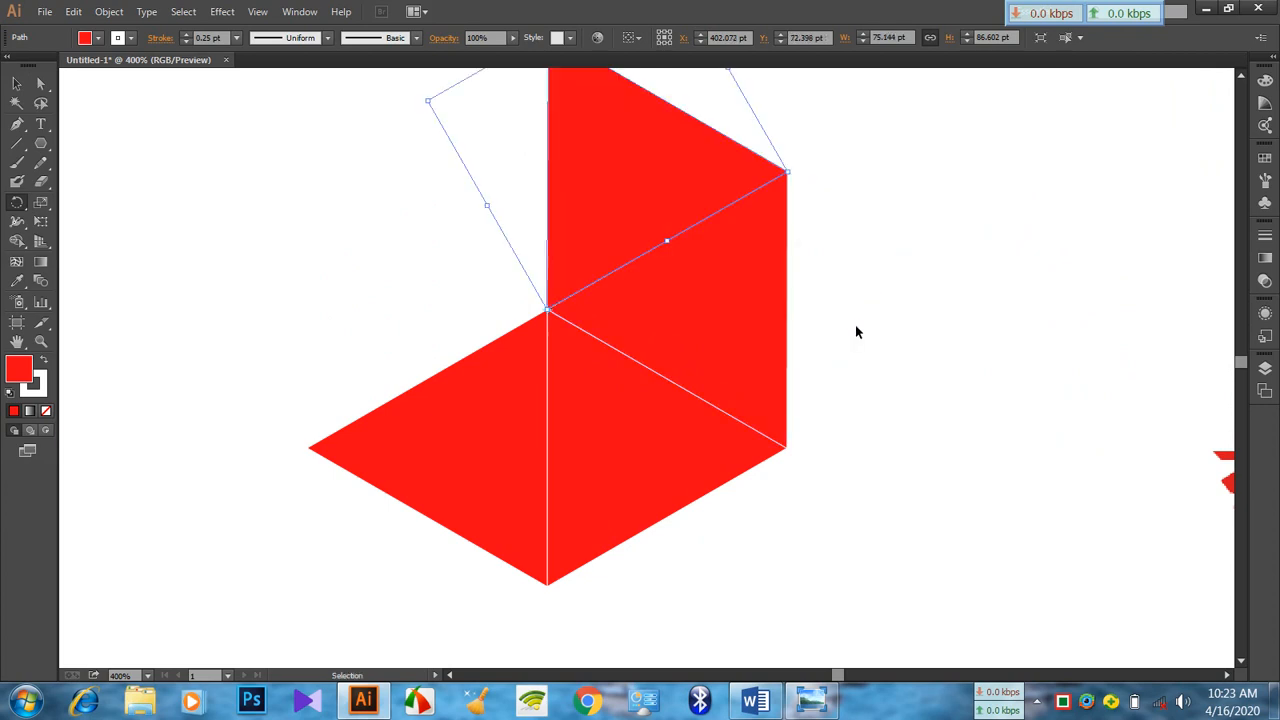
pyautogui.press('r')
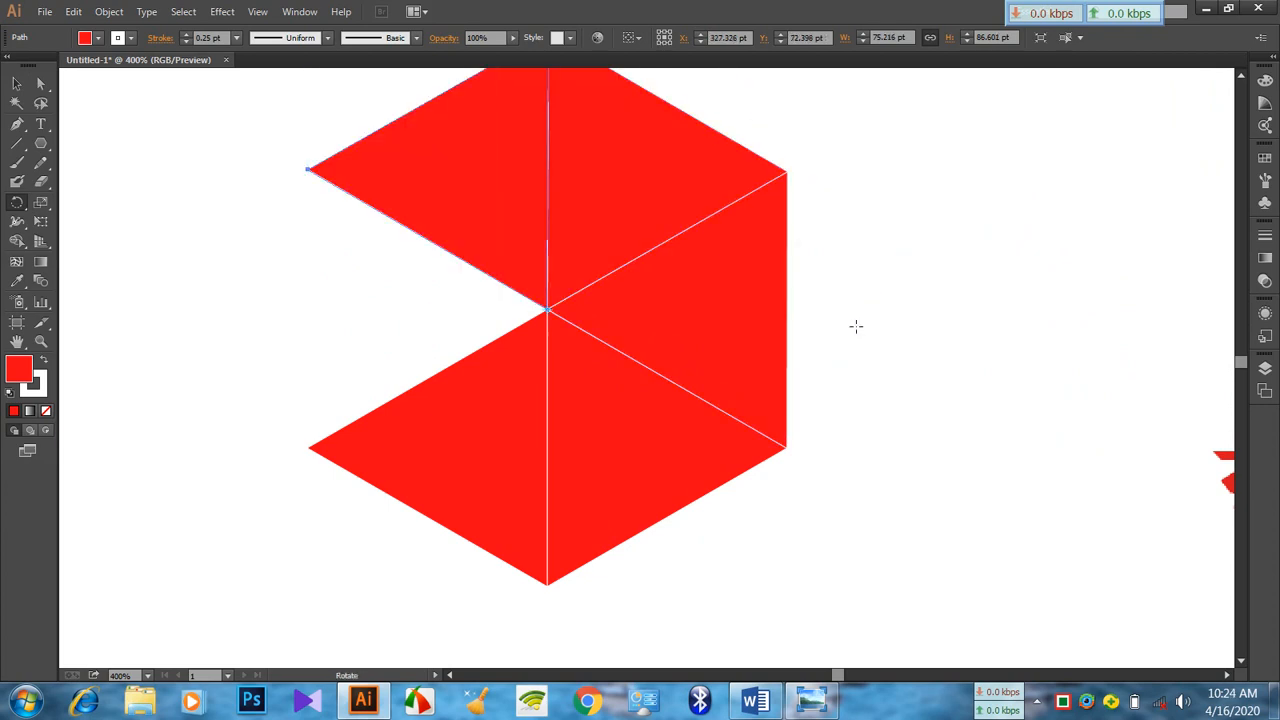
pyautogui.hotkey('ctrl', '-')
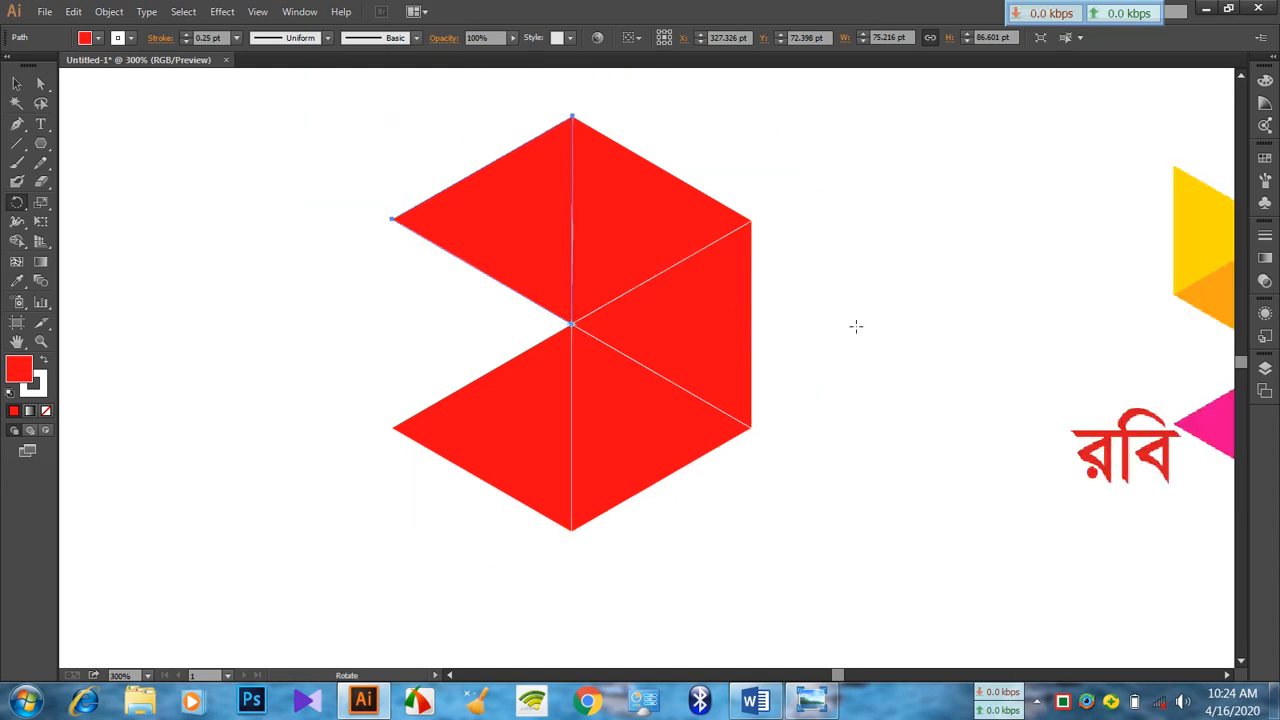
pyautogui.scroll(1, 788, 264)
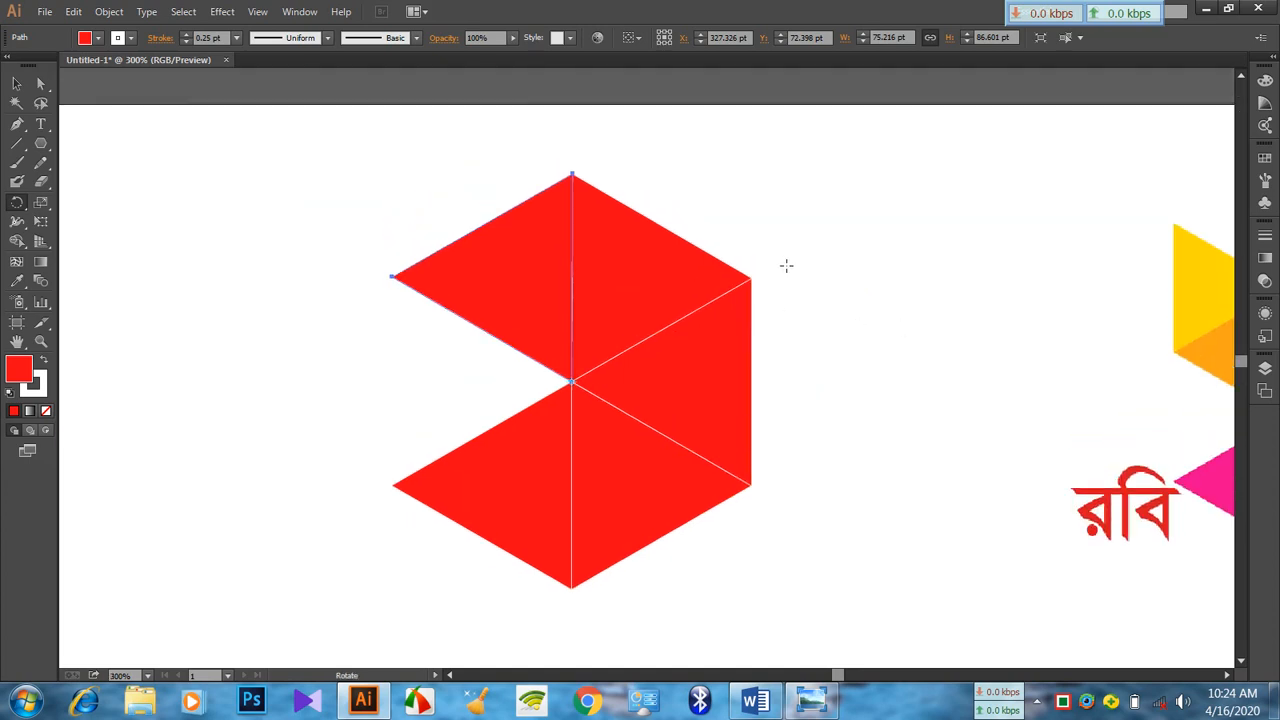
# Select all five triangles and move them together about 113 pt down and 39 pt left
pyautogui.click(26, 88)
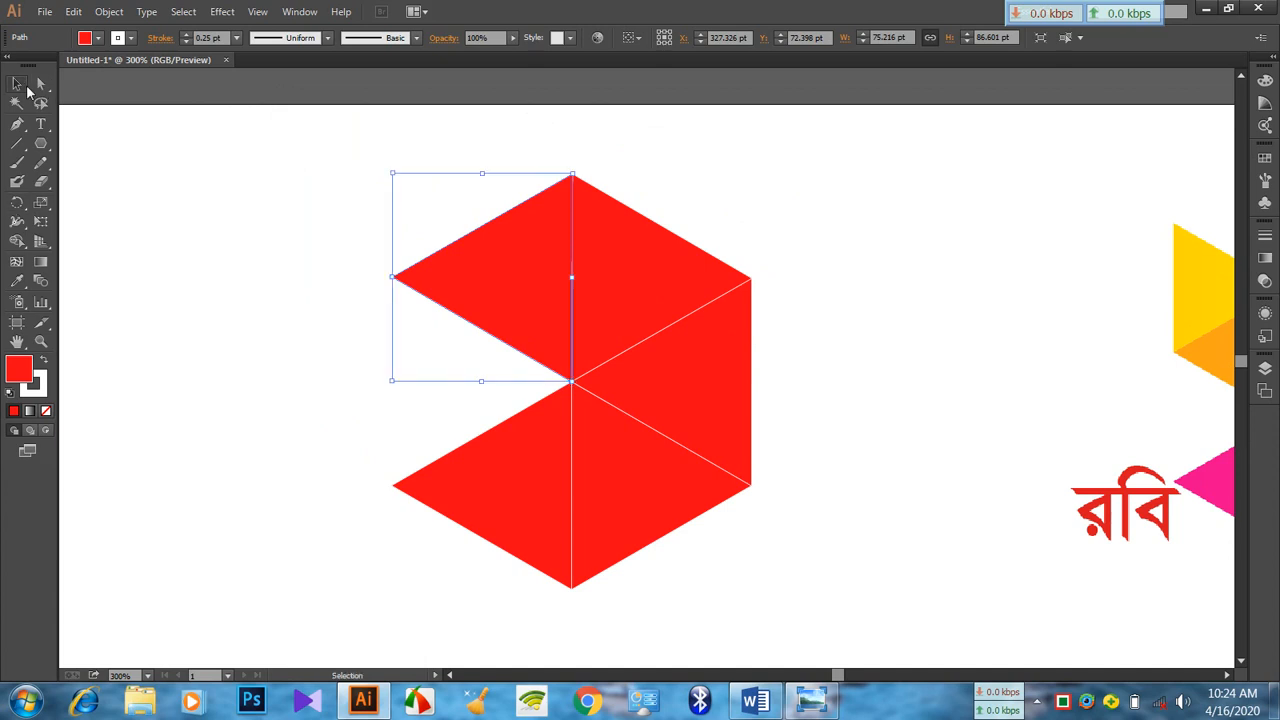
pyautogui.moveTo(273, 145); pyautogui.dragTo(818, 560)
pyautogui.moveTo(714, 373); pyautogui.dragTo(720, 571)
pyautogui.scroll(-4, 763, 414)
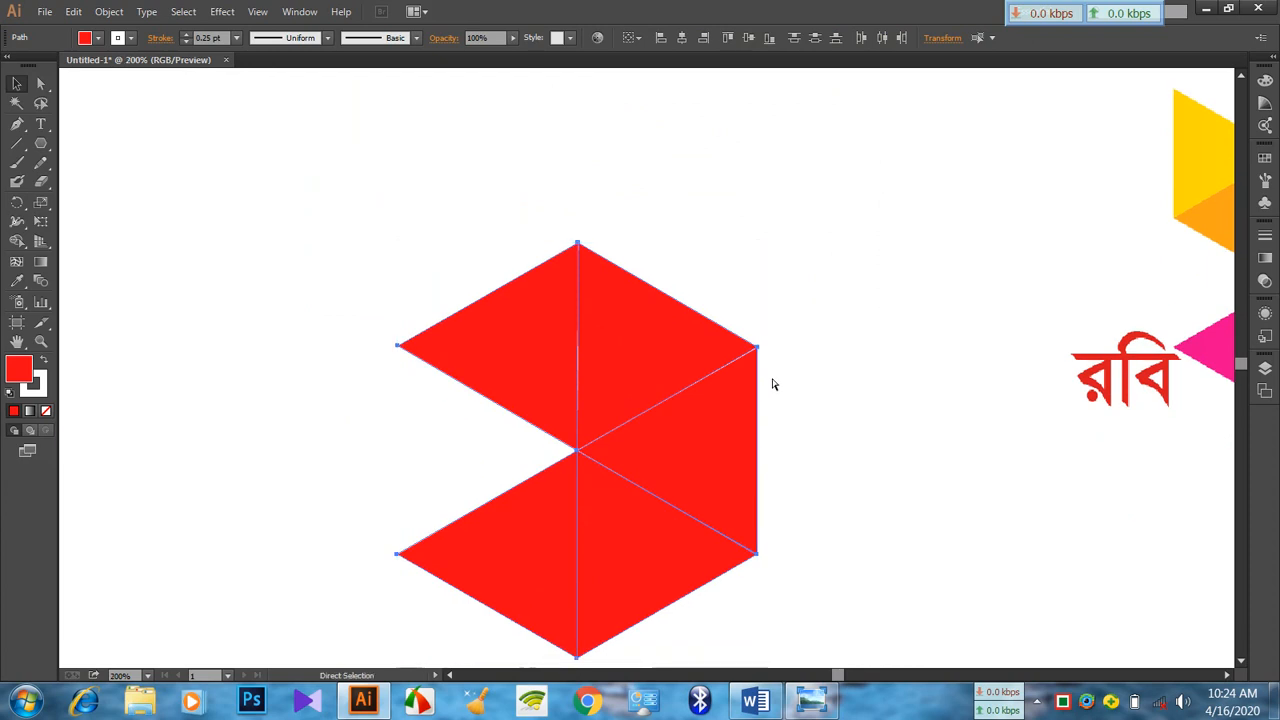
pyautogui.hotkey('ctrl', '-')
pyautogui.scroll(-1, 767, 373)
pyautogui.moveTo(690, 364); pyautogui.dragTo(623, 408)
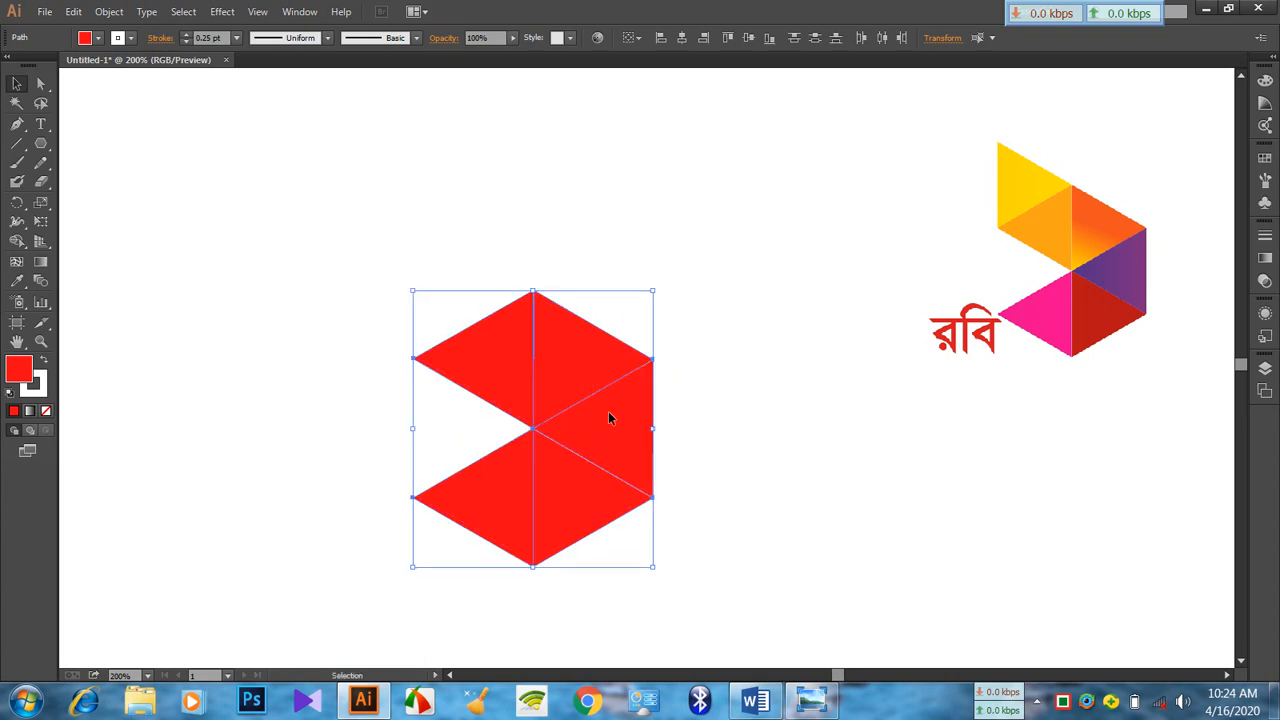
# Rotate a copy of the fan's upper-left triangle about 59° clockwise around its top corner so it adjoins the upper edge
pyautogui.click(748, 413)
pyautogui.click(510, 364)
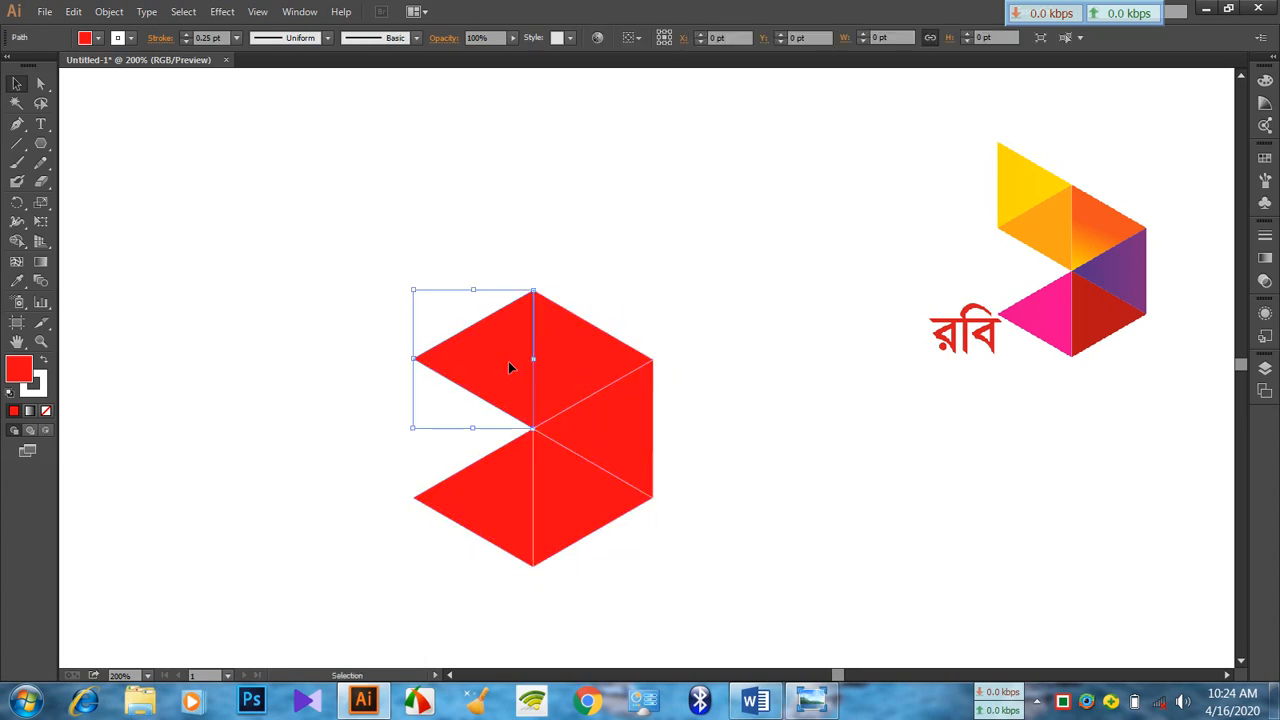
pyautogui.click(22, 204)
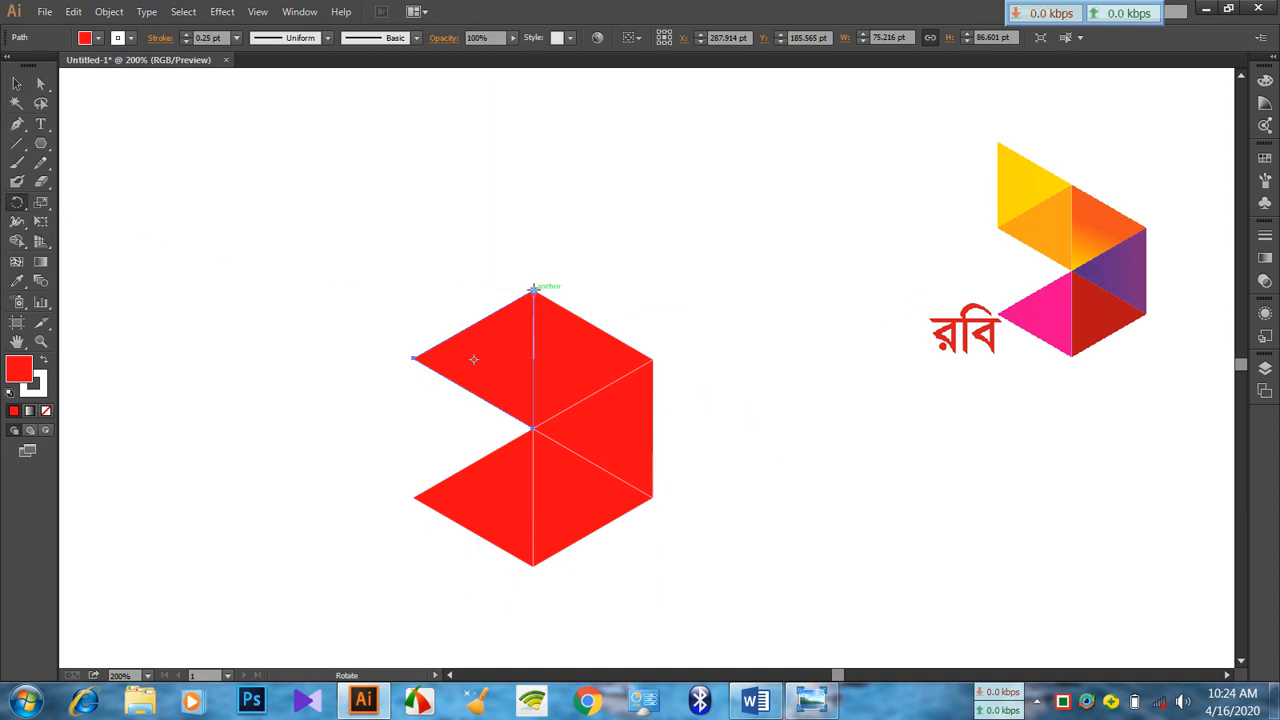
pyautogui.moveTo(503, 395); pyautogui.dragTo(395, 325)
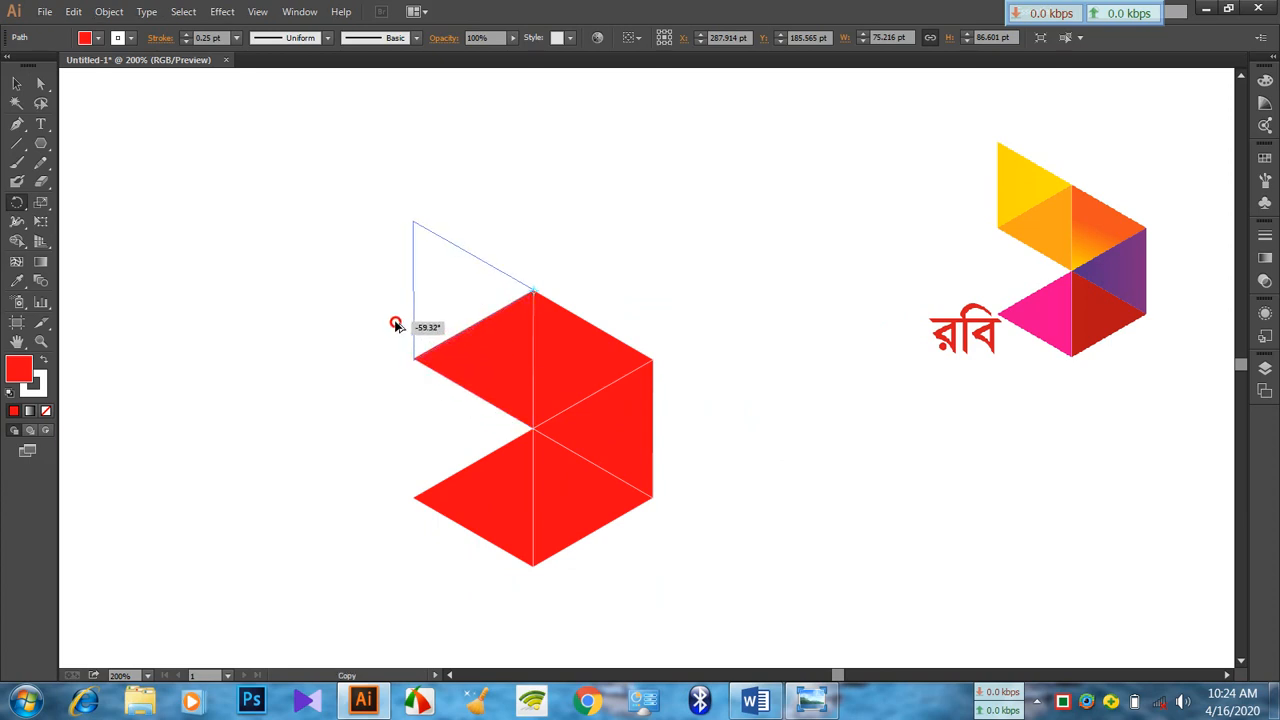
pyautogui.moveTo(396, 326); pyautogui.dragTo(396, 325)
pyautogui.click(16, 83)
pyautogui.click(249, 223)
pyautogui.scroll(-1, 744, 313)
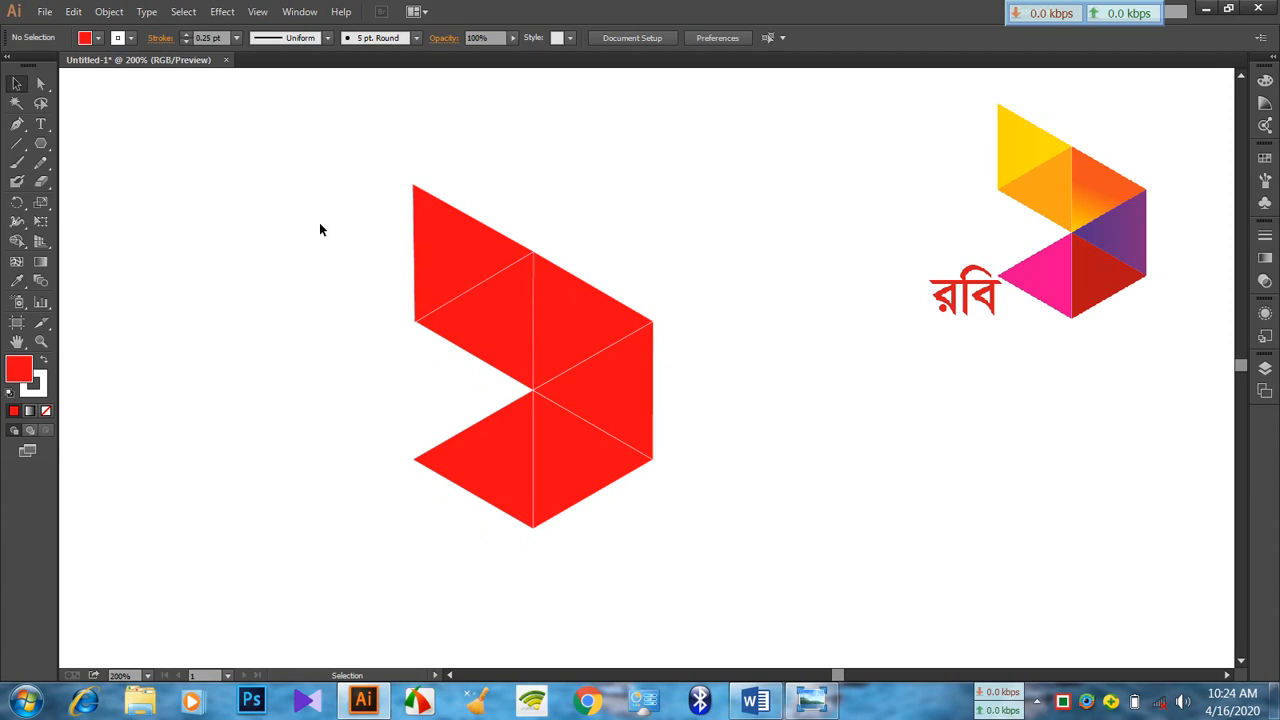
# Fill the topmost triangle with the yellow-orange colour FFB806
pyautogui.click(465, 250)
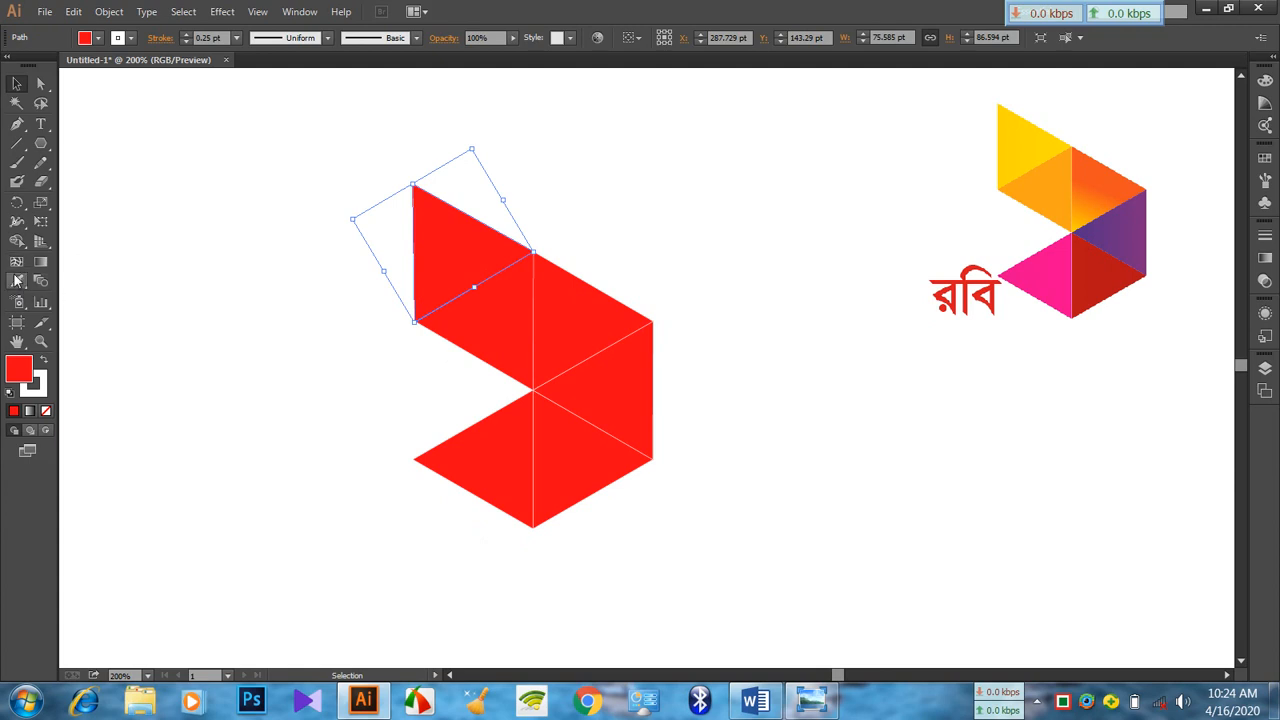
pyautogui.doubleClick(20, 370)
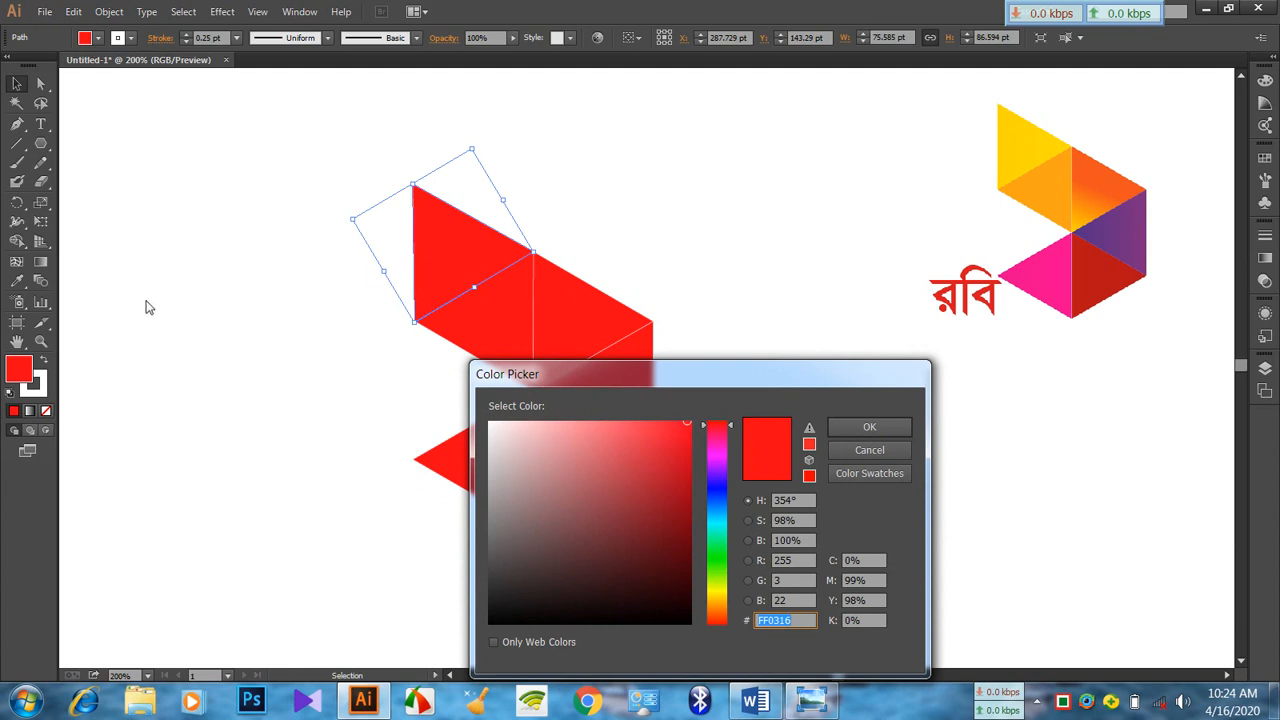
pyautogui.click(708, 583)
pyautogui.click(720, 595)
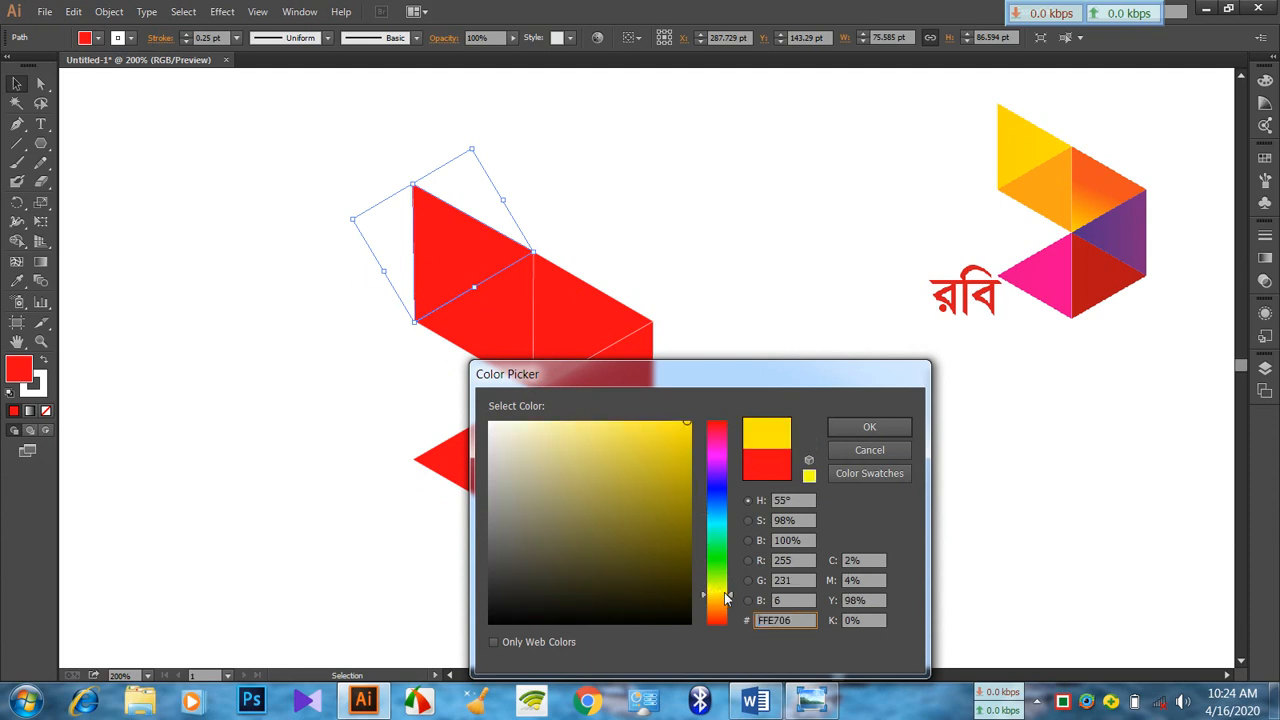
pyautogui.click(727, 600)
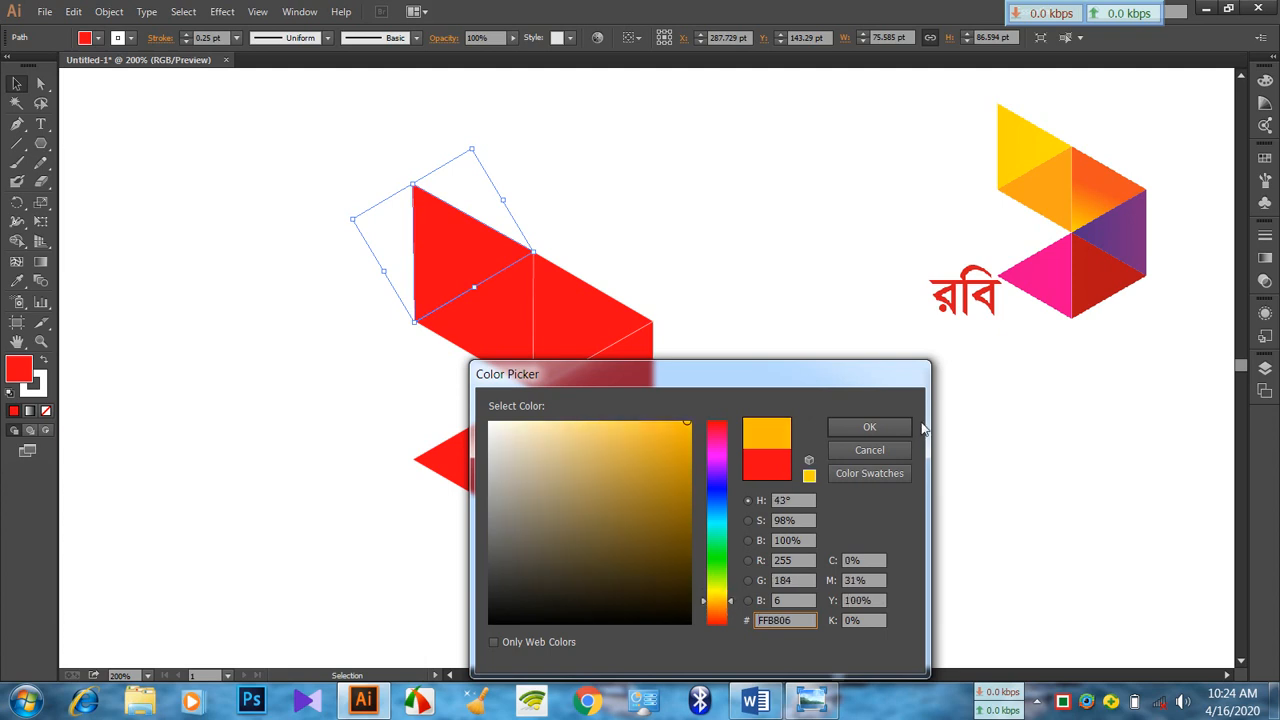
pyautogui.click(869, 426)
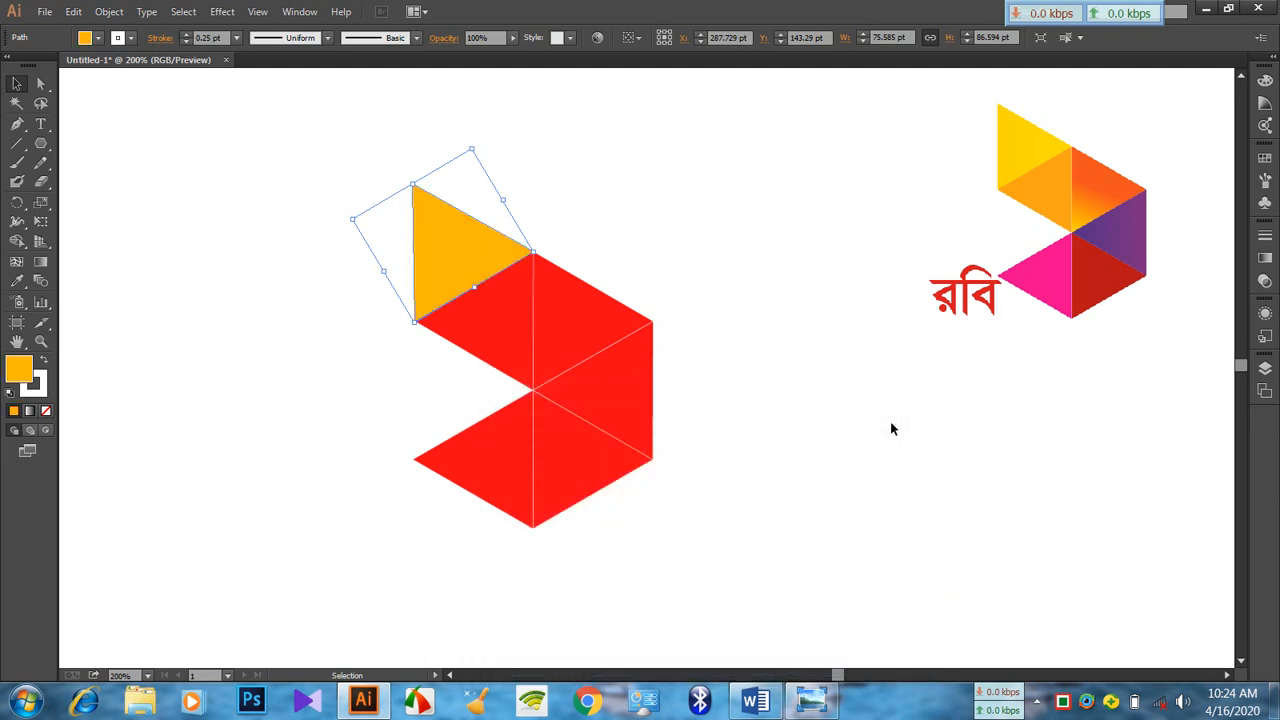
pyautogui.click(40, 263)
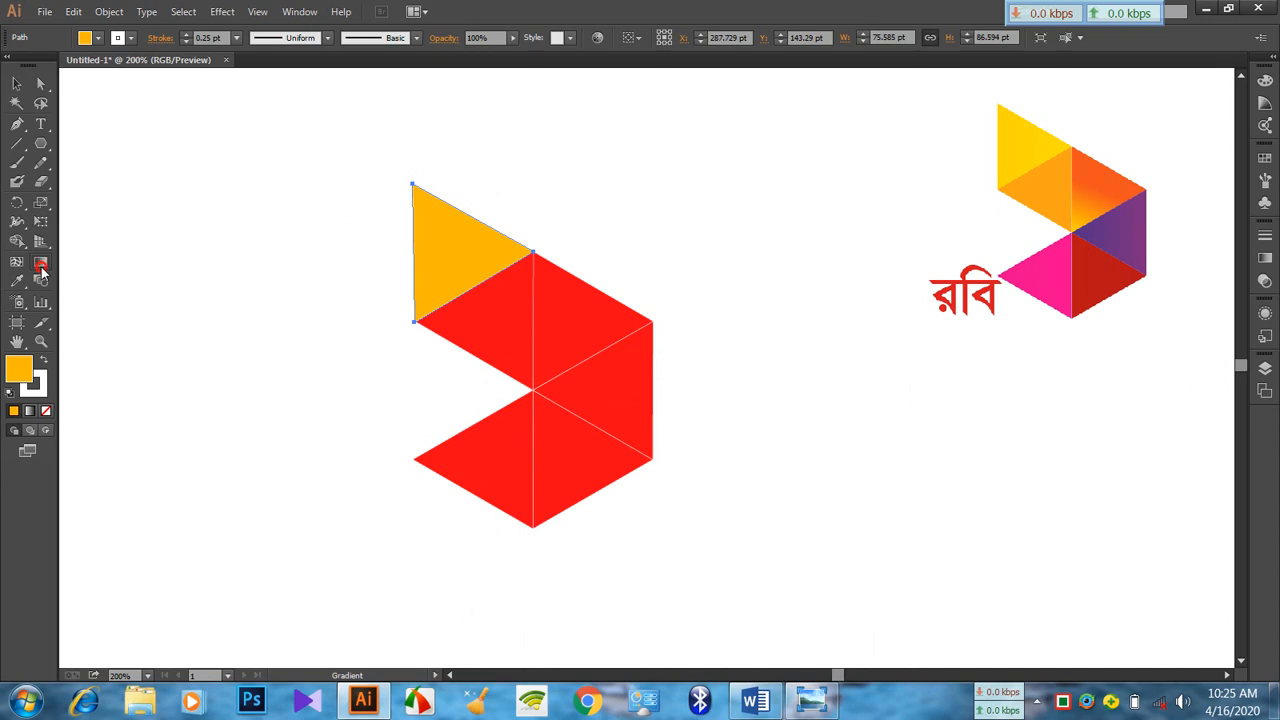
pyautogui.click(43, 257)
pyautogui.click(17, 84)
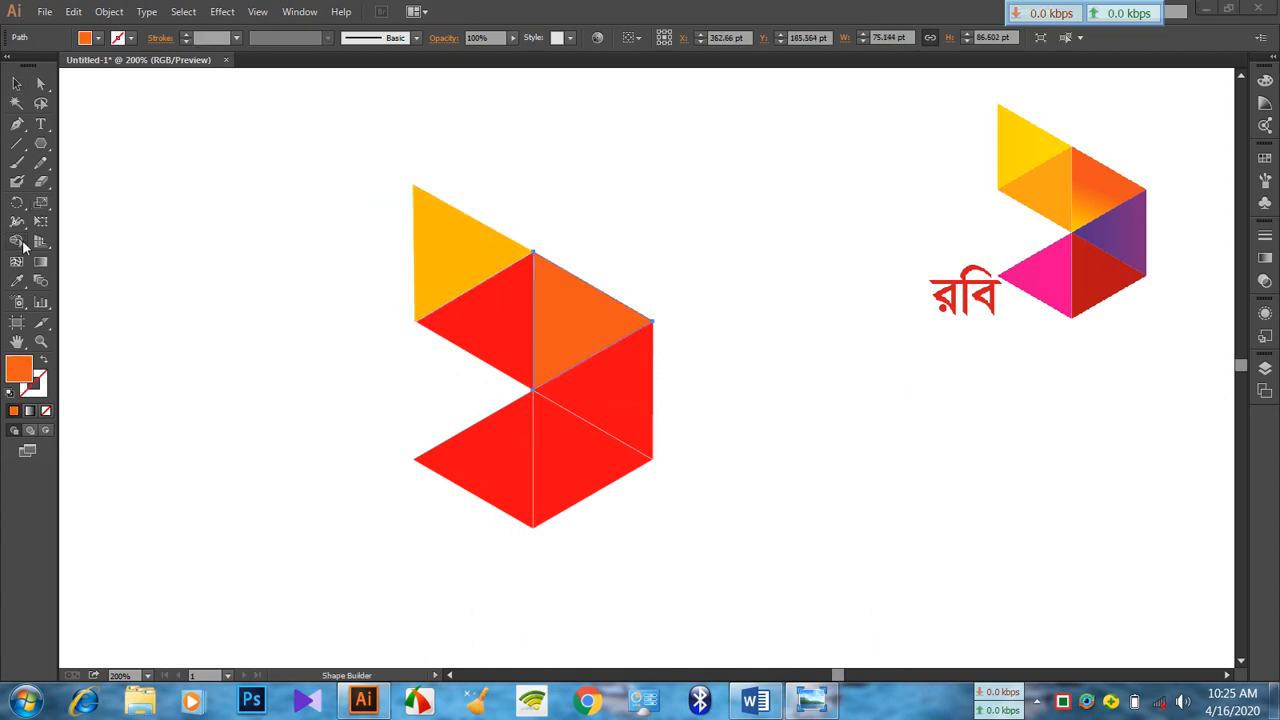
# Fill the fan's upper-right triangle with the orange sampled from the matching triangle of the reference logo
pyautogui.moveTo(20, 241); pyautogui.dragTo(66, 265)
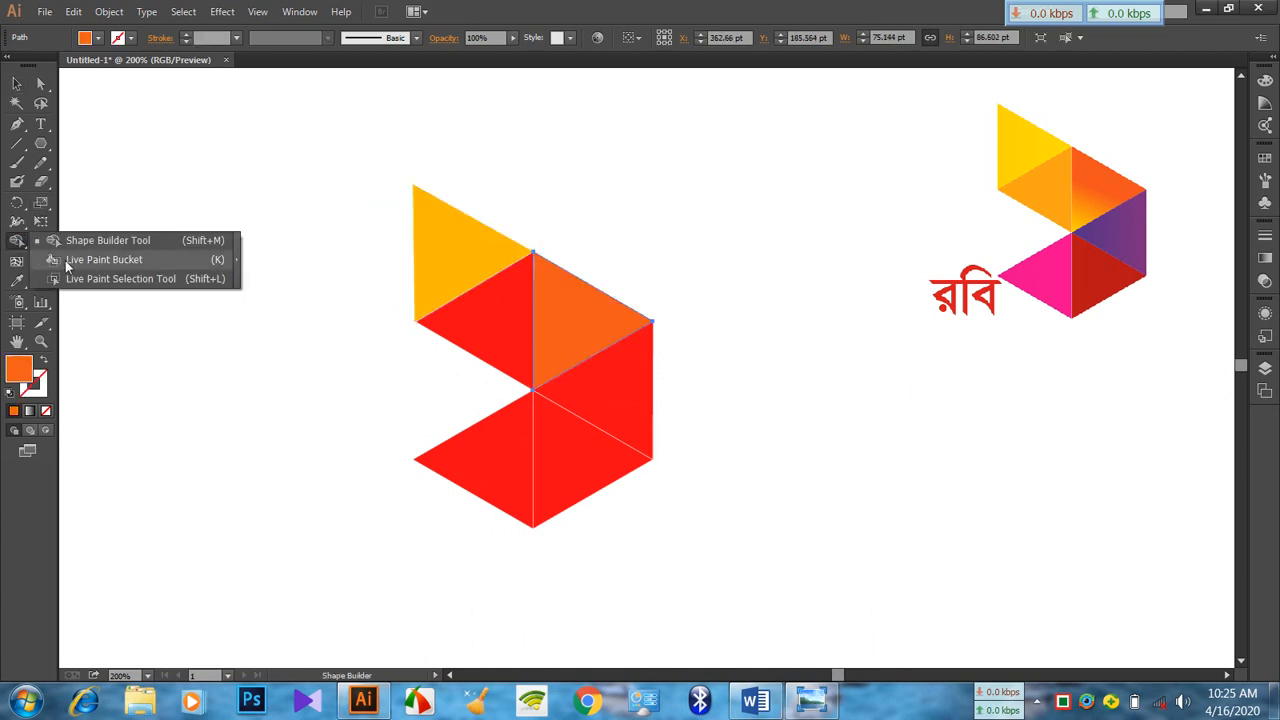
pyautogui.click(24, 244)
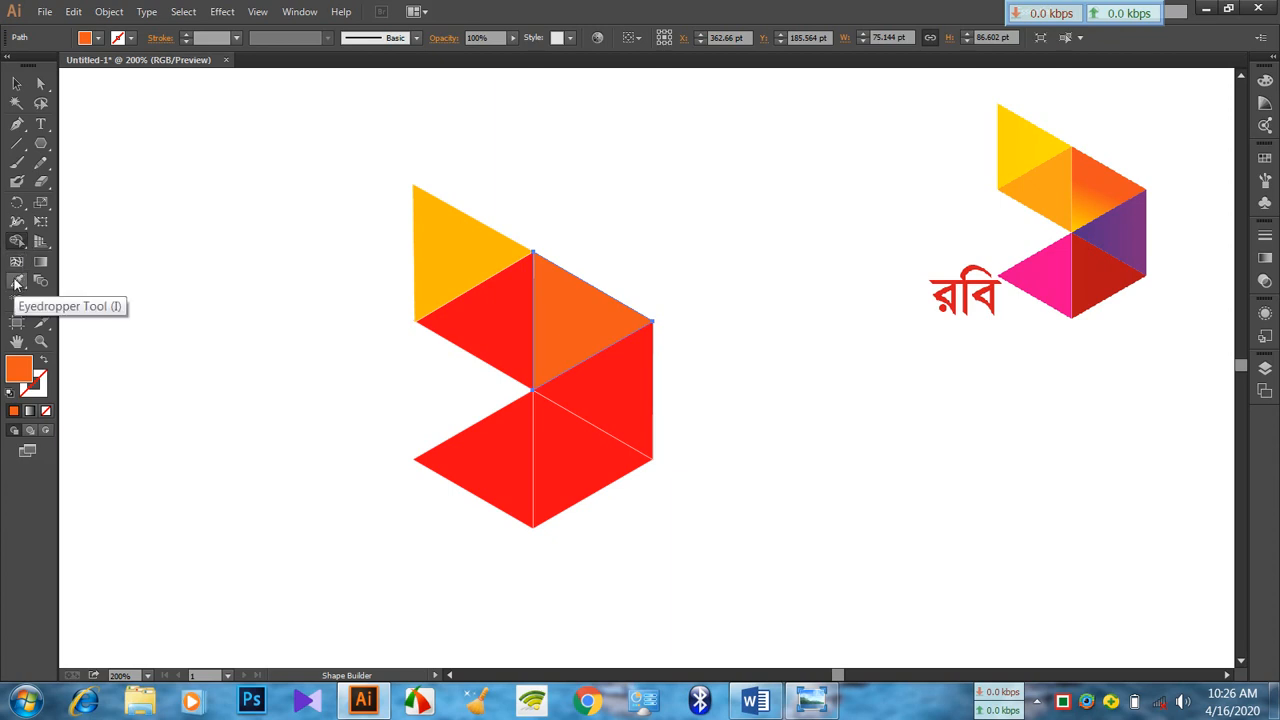
pyautogui.click(16, 83)
pyautogui.click(16, 281)
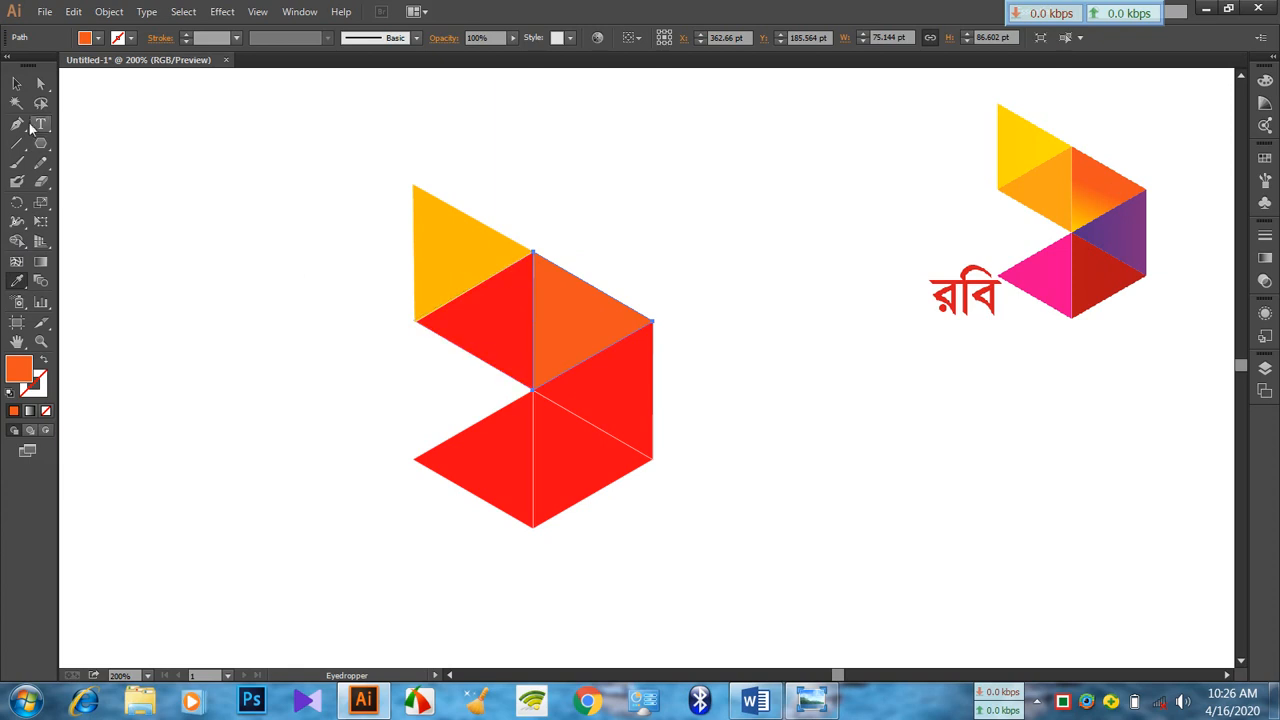
pyautogui.click(16, 83)
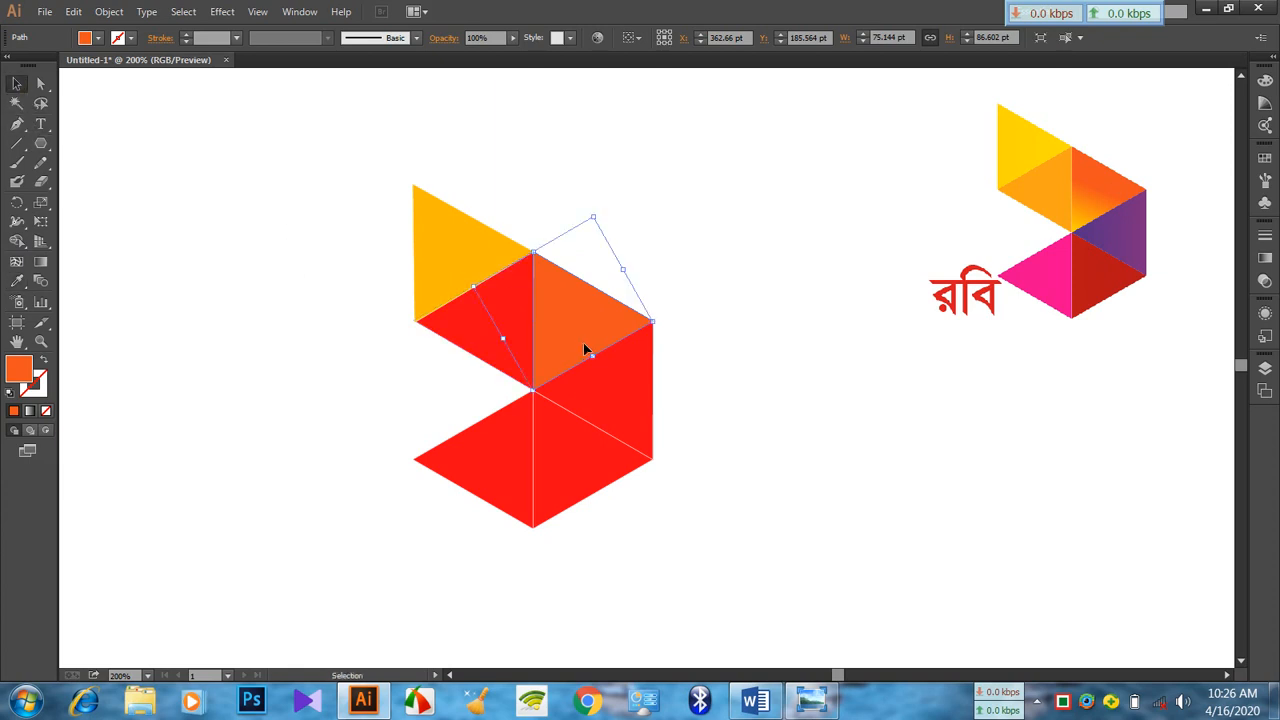
# Apply the light orange sampled from the reference logo to the fan's upper-left triangle
pyautogui.click(486, 336)
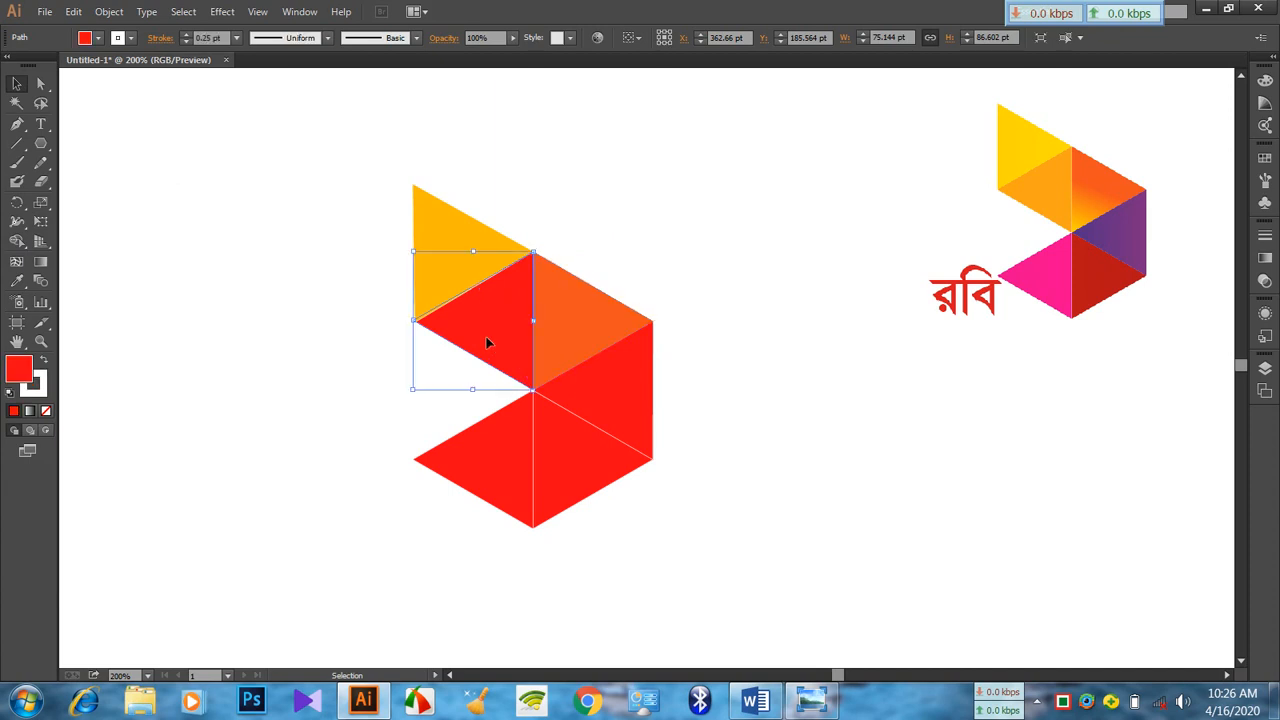
pyautogui.click(17, 281)
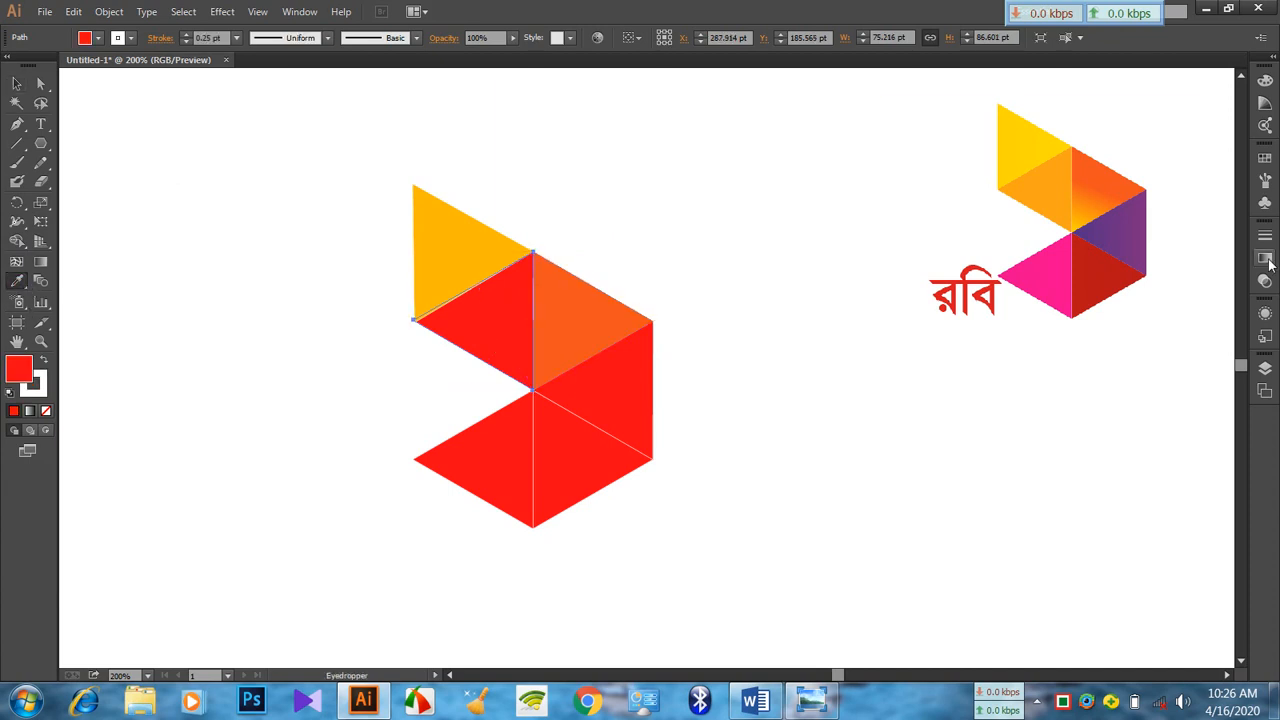
pyautogui.click(1057, 179)
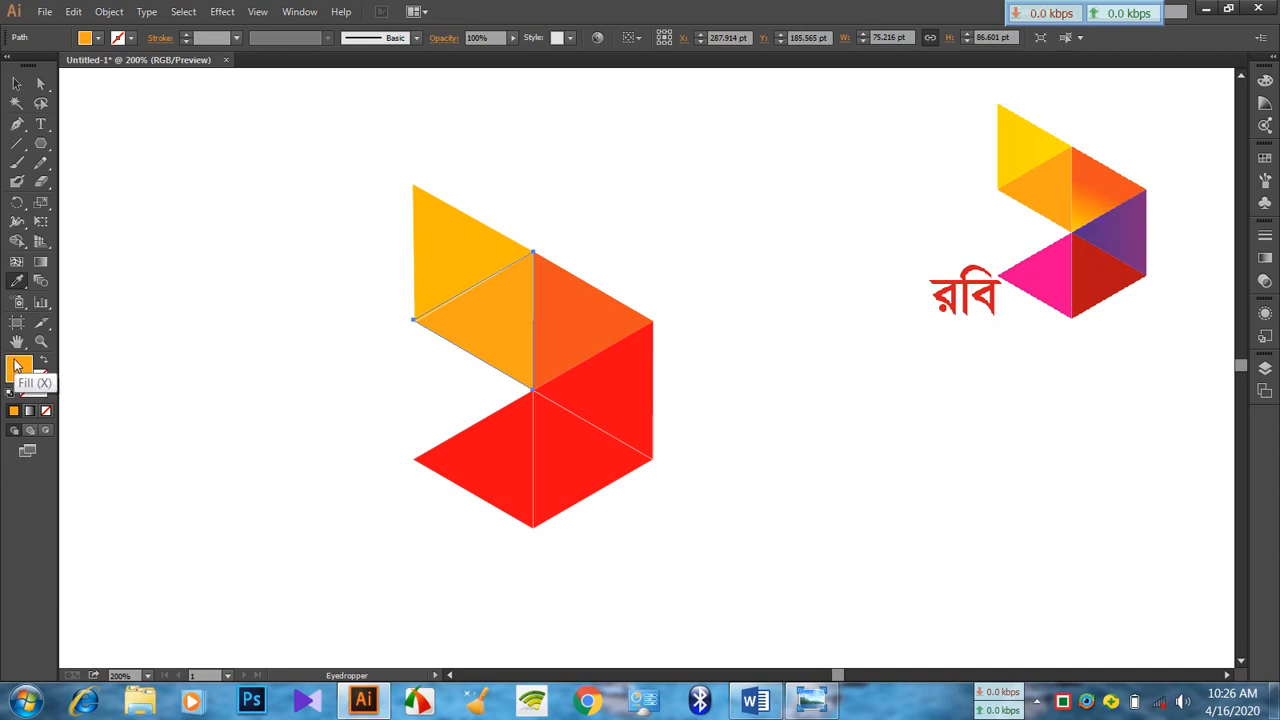
# Change the upper-left triangle's fill to a darker orange shade in the Color Picker
pyautogui.doubleClick(17, 366)
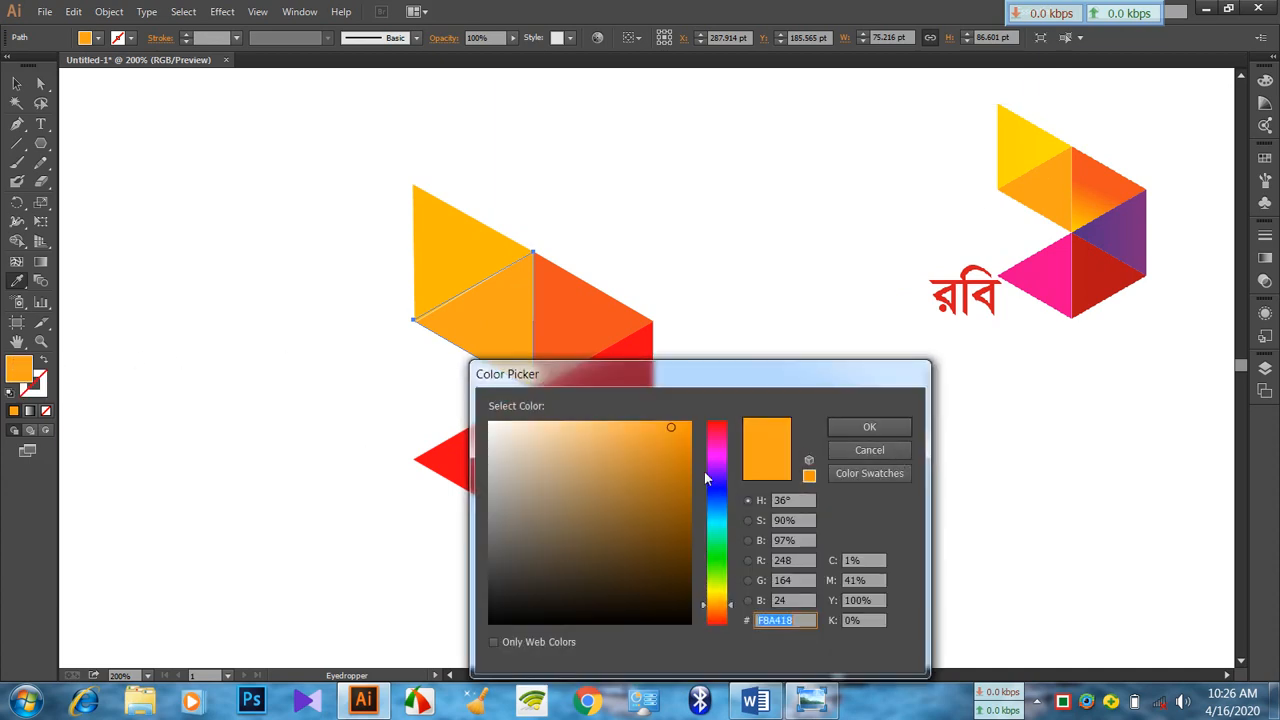
pyautogui.click(721, 590)
pyautogui.click(722, 608)
pyautogui.click(691, 458)
pyautogui.click(868, 427)
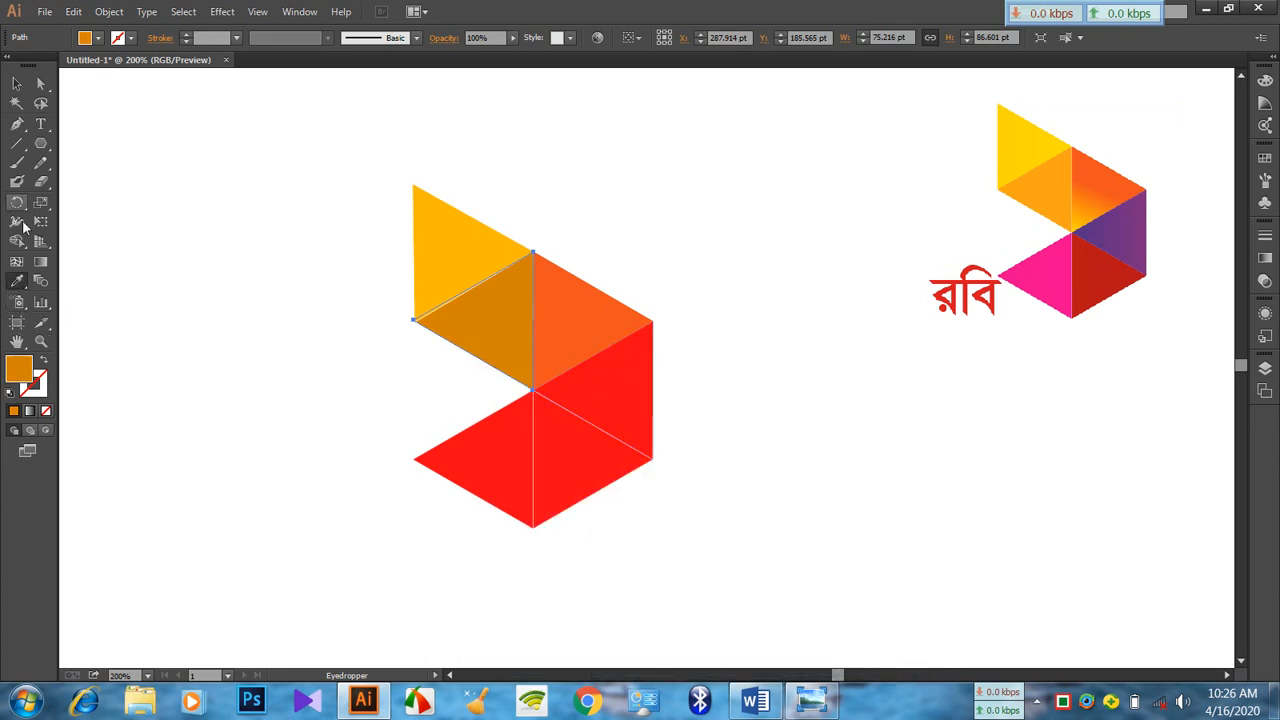
# Fill the fan's right-hand triangle with the purple sampled from the reference logo
pyautogui.click(16, 83)
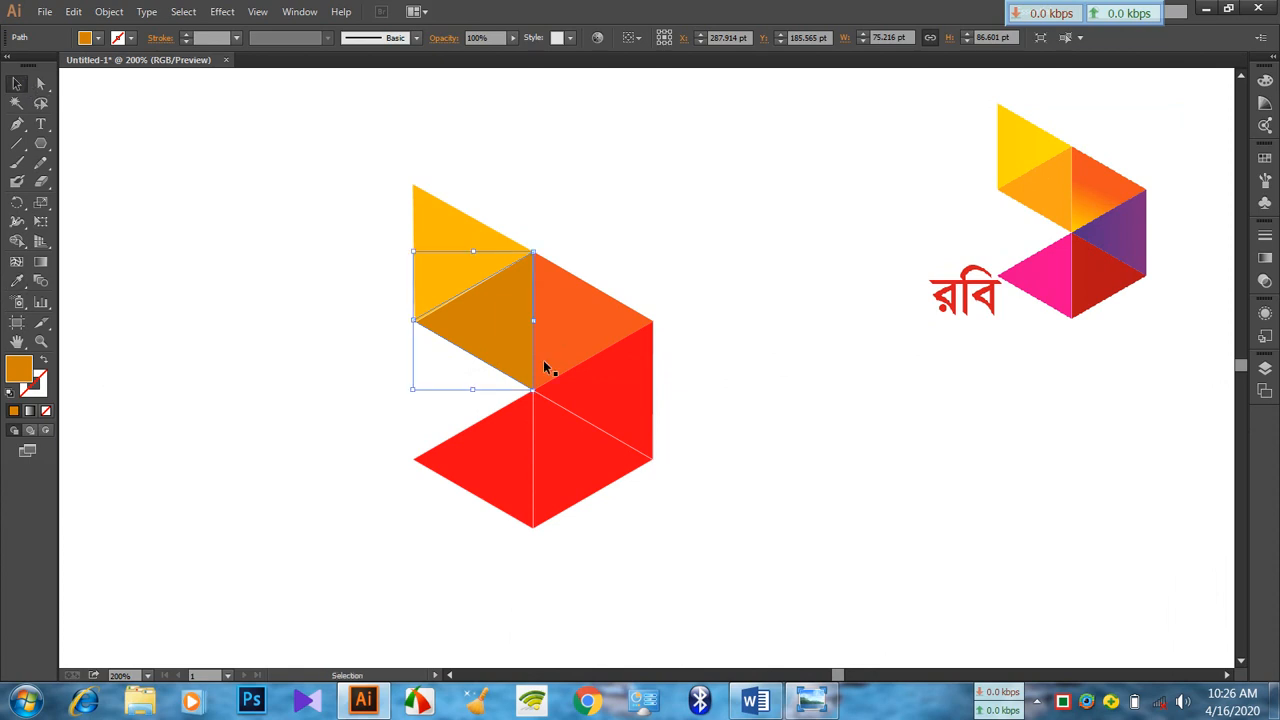
pyautogui.click(614, 414)
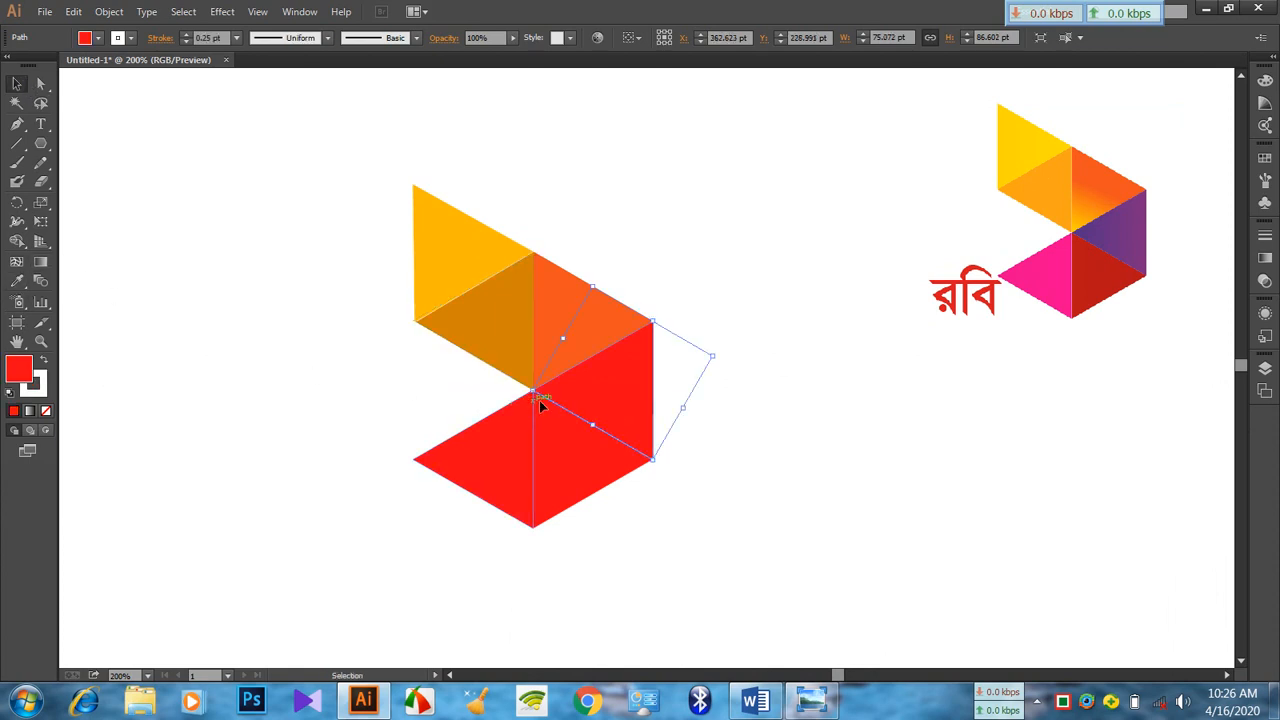
pyautogui.click(17, 281)
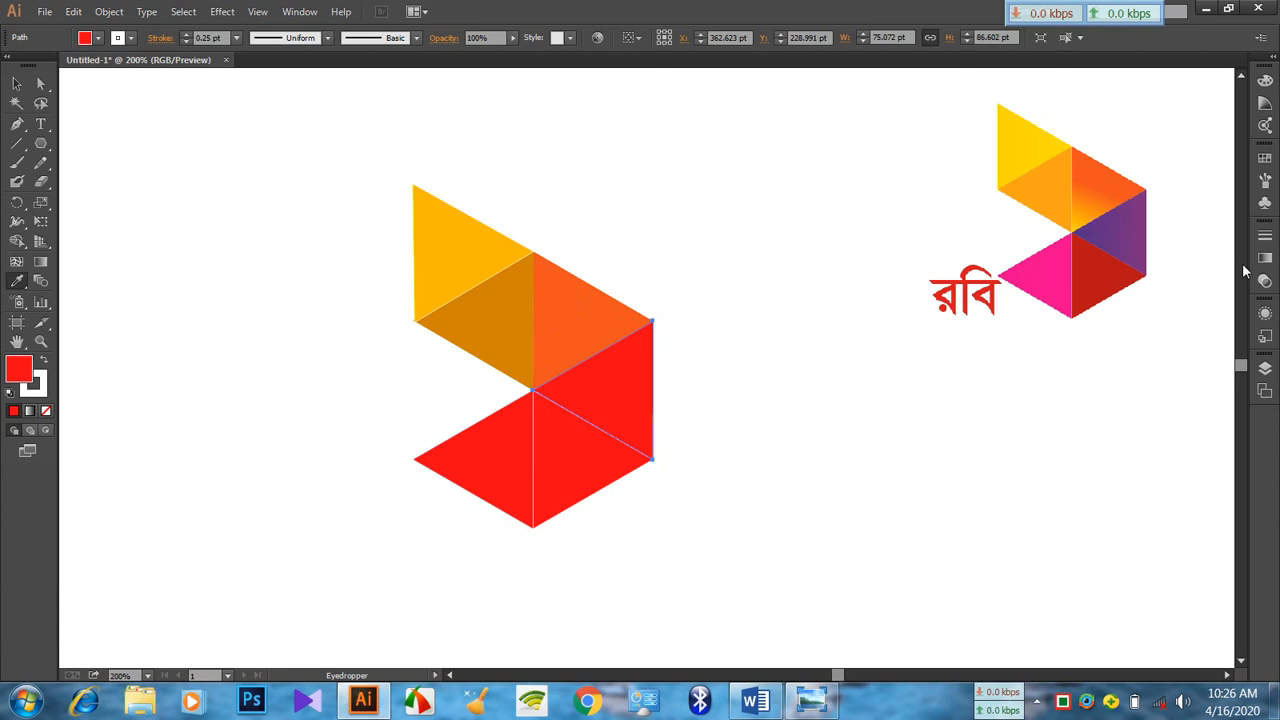
pyautogui.click(1129, 234)
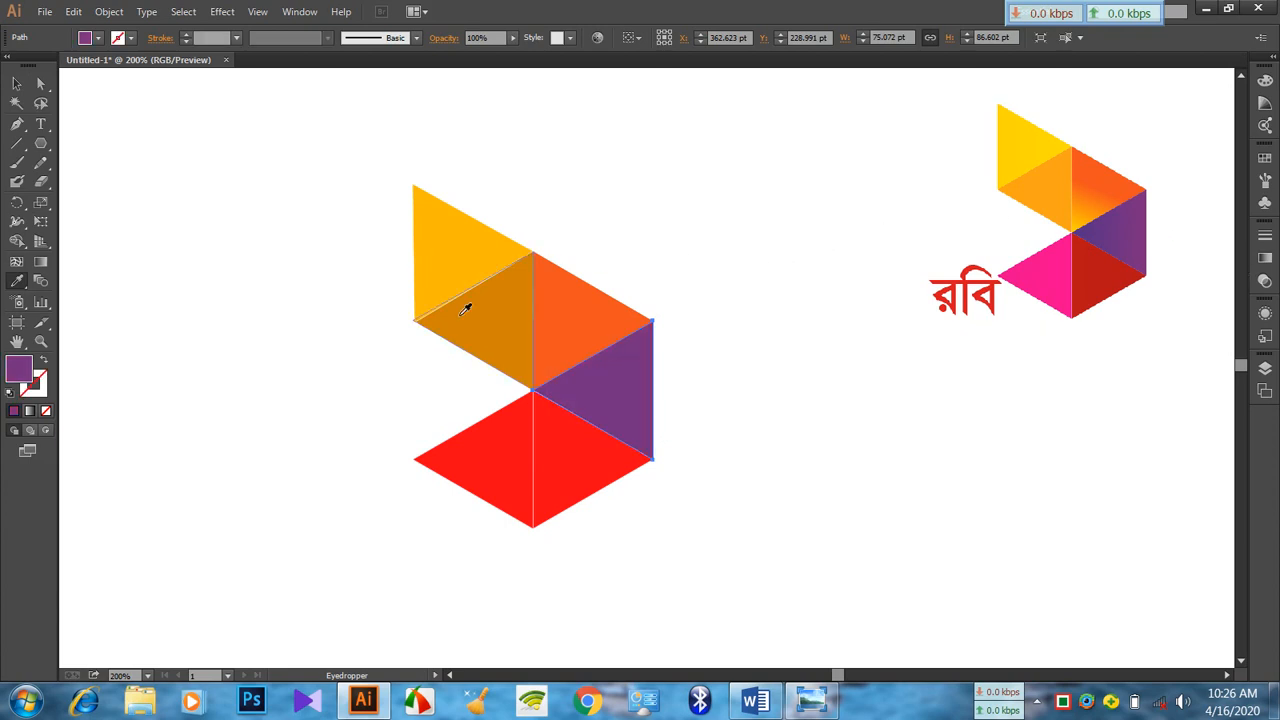
# Fill the lower-right triangle with the dark red sampled from the reference logo
pyautogui.click(16, 84)
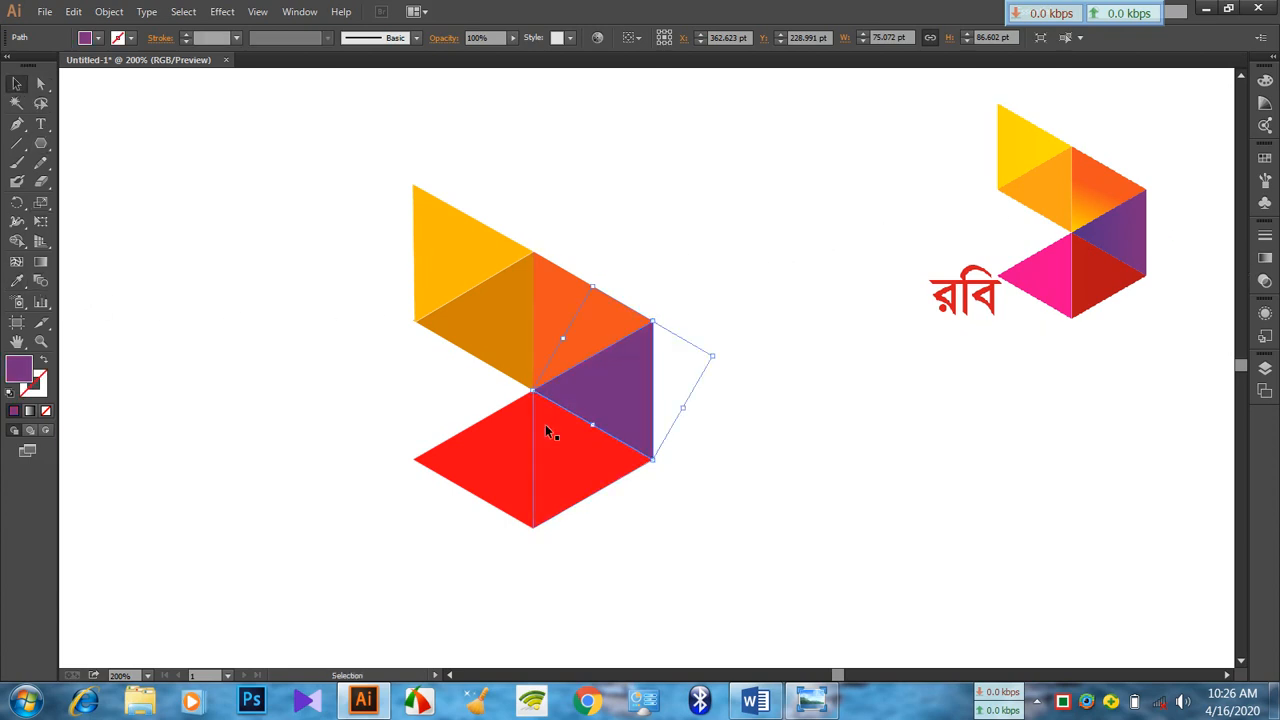
pyautogui.click(566, 462)
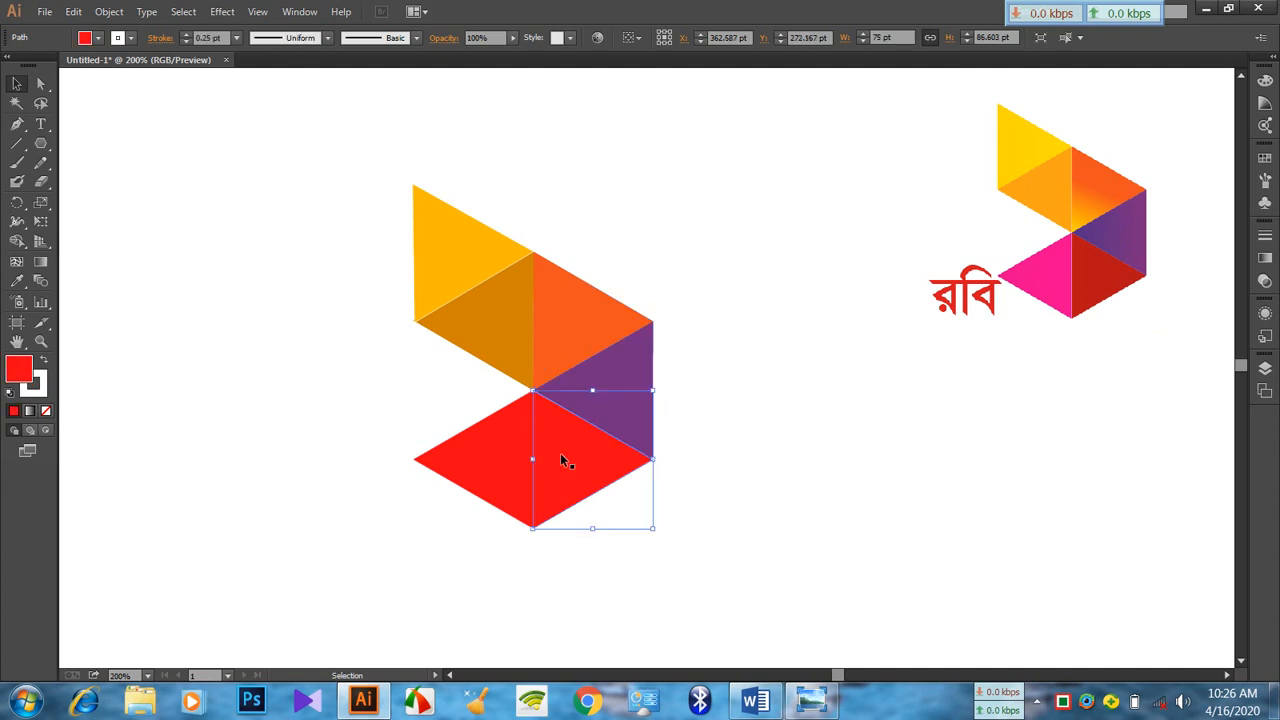
pyautogui.click(16, 283)
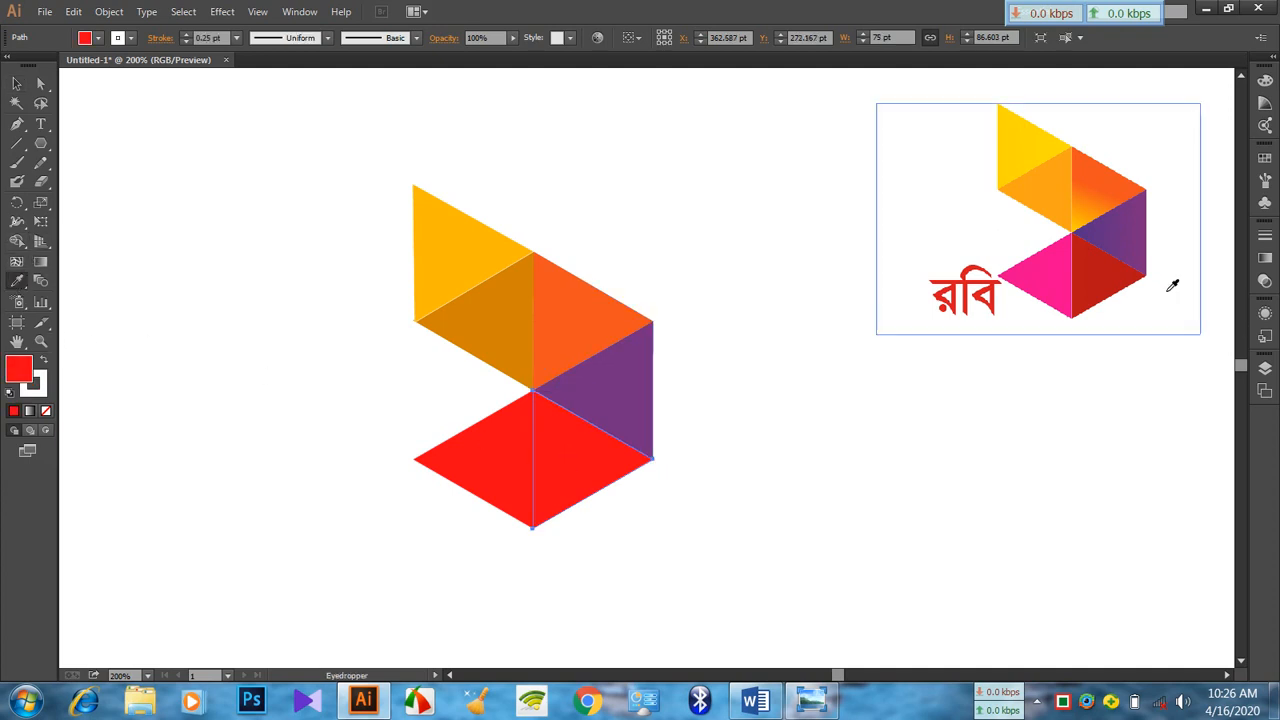
pyautogui.click(1097, 275)
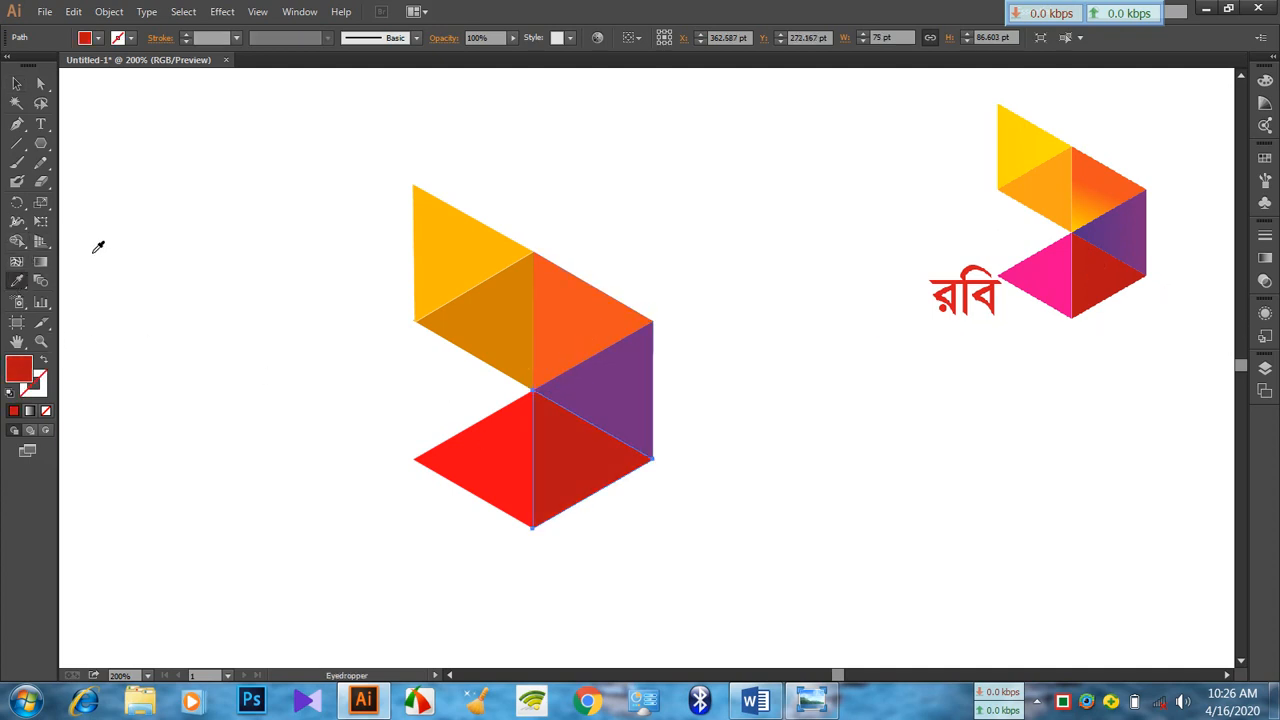
# Fill the lower-left triangle with the pink sampled from the reference logo
pyautogui.click(16, 85)
pyautogui.click(487, 450)
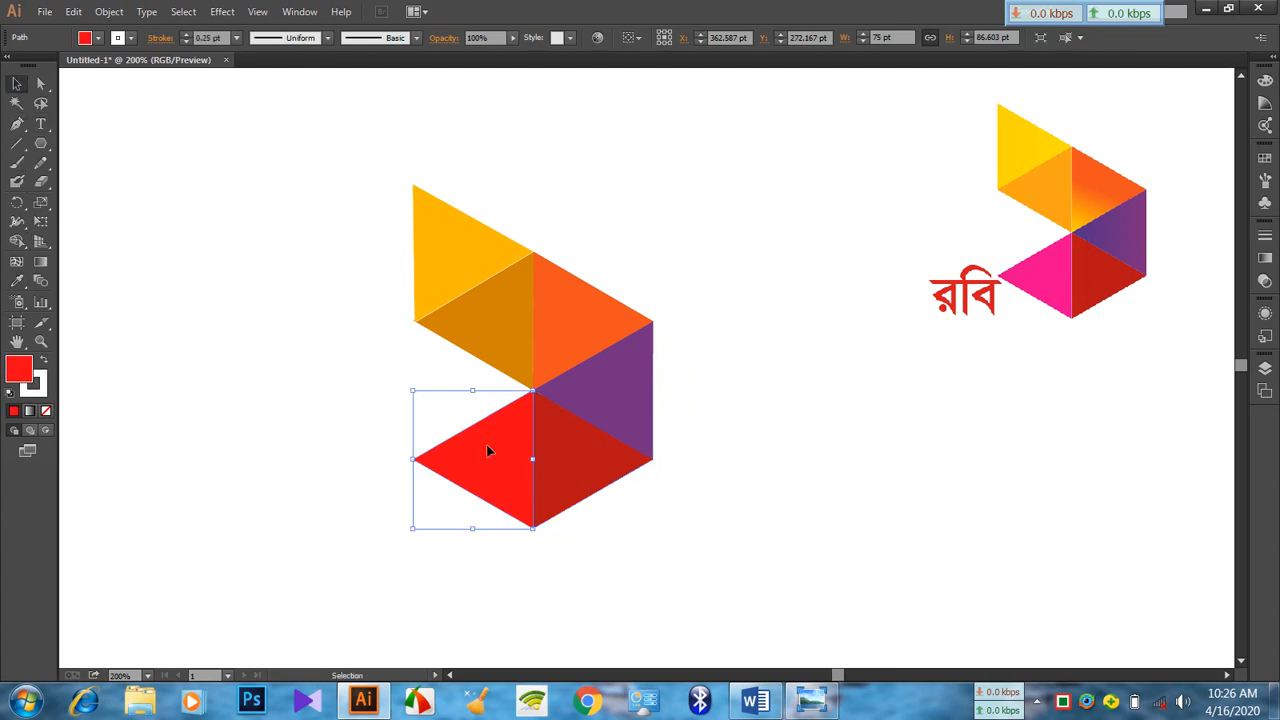
pyautogui.click(16, 283)
pyautogui.click(1049, 274)
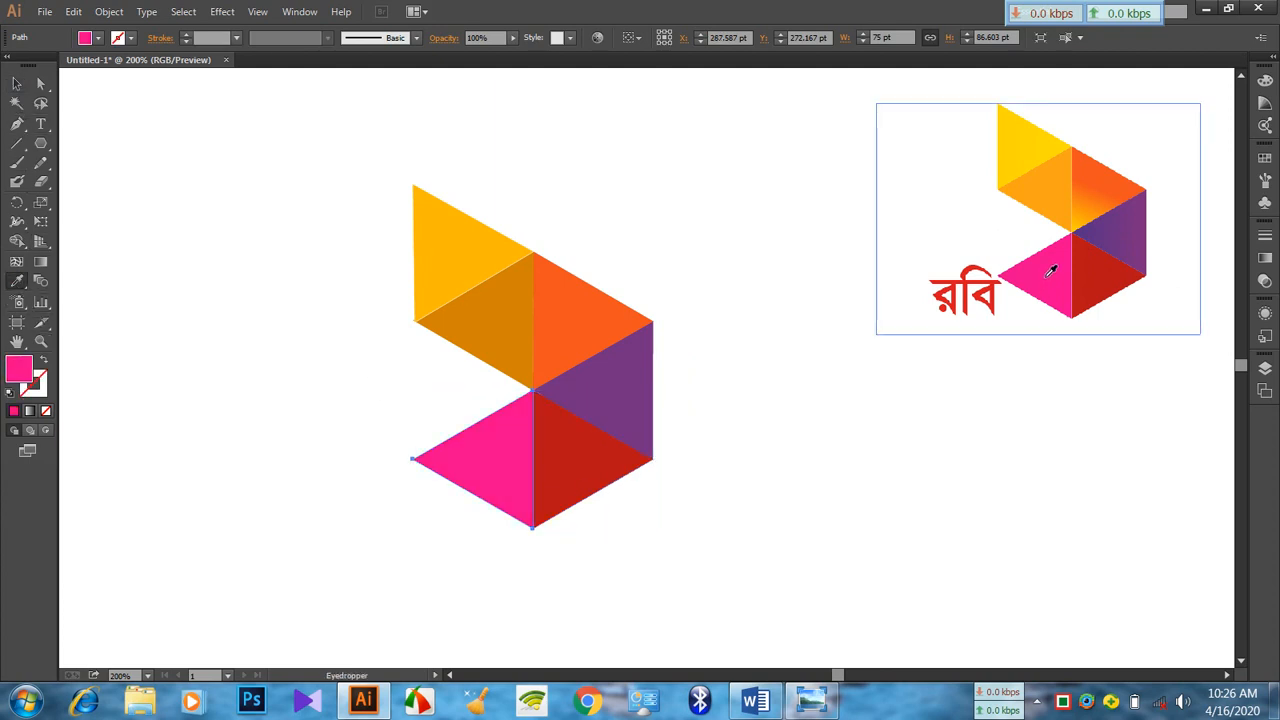
pyautogui.click(16, 84)
pyautogui.scroll(-2, 577, 223)
pyautogui.scroll(1, 597, 246)
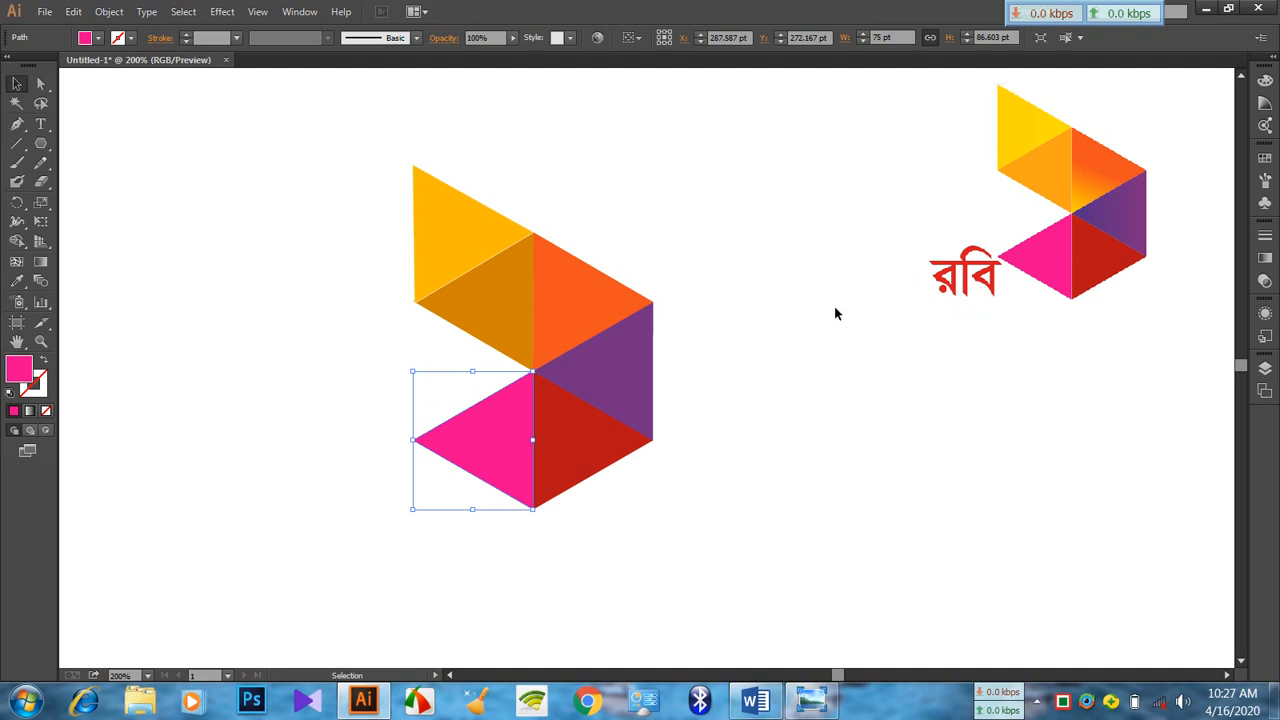
# Apply a linear white-to-black gradient fill to the orange triangle above the purple one
pyautogui.click(581, 292)
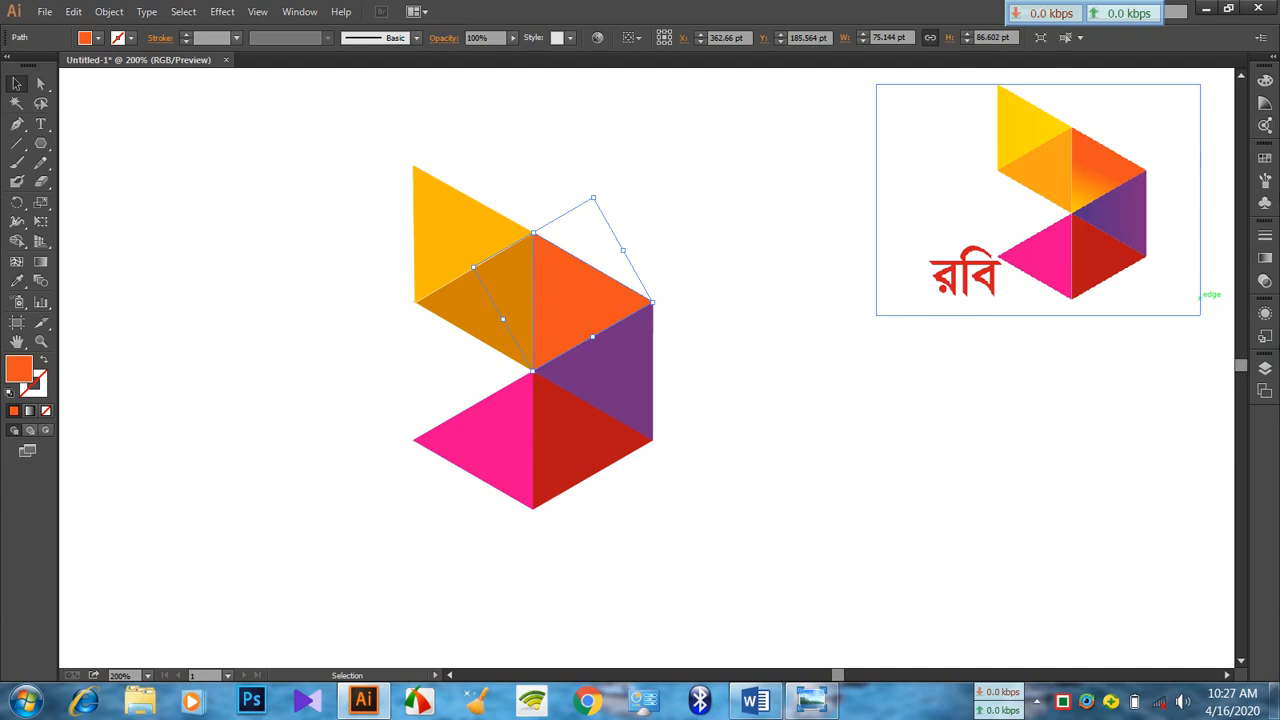
pyautogui.click(1263, 108)
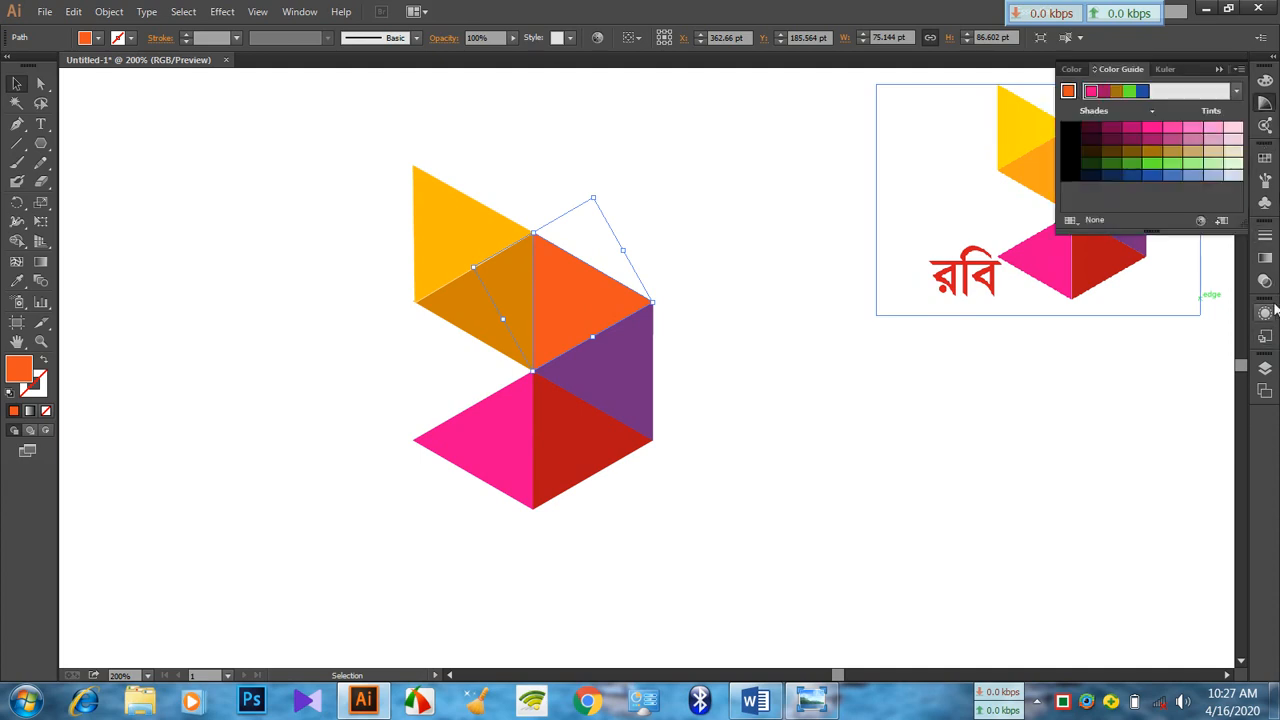
pyautogui.click(1265, 258)
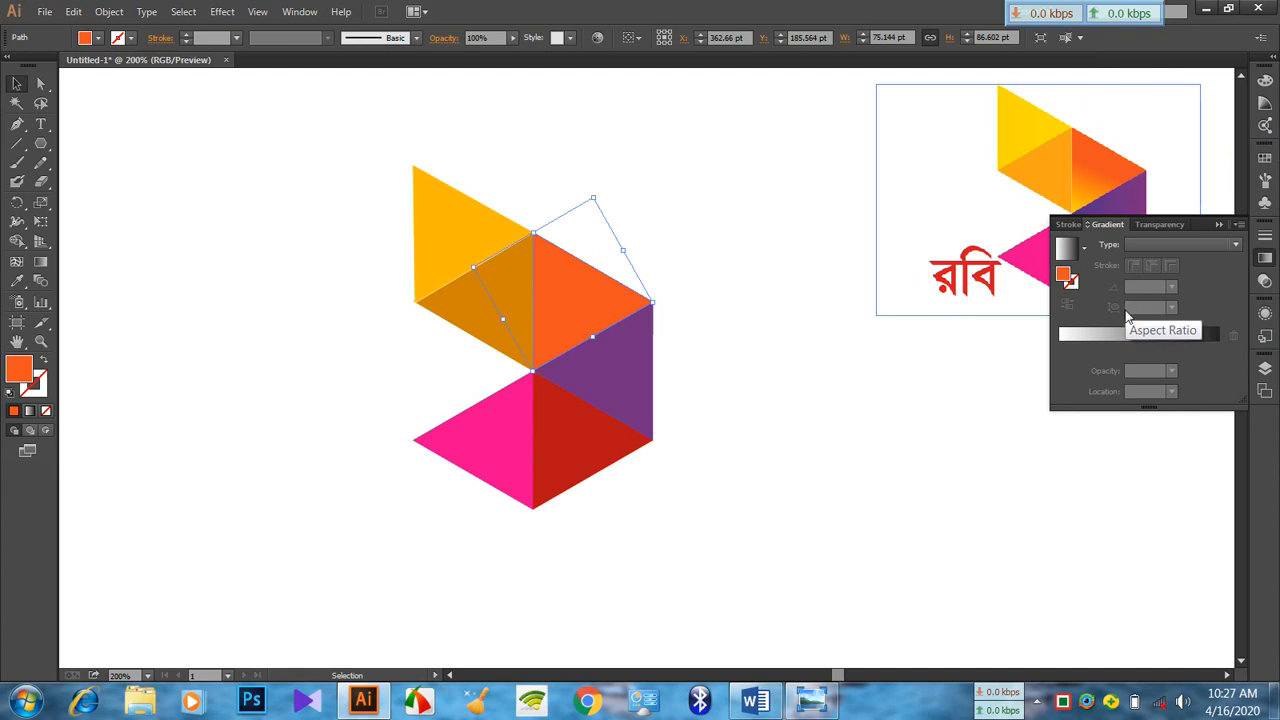
pyautogui.click(1140, 338)
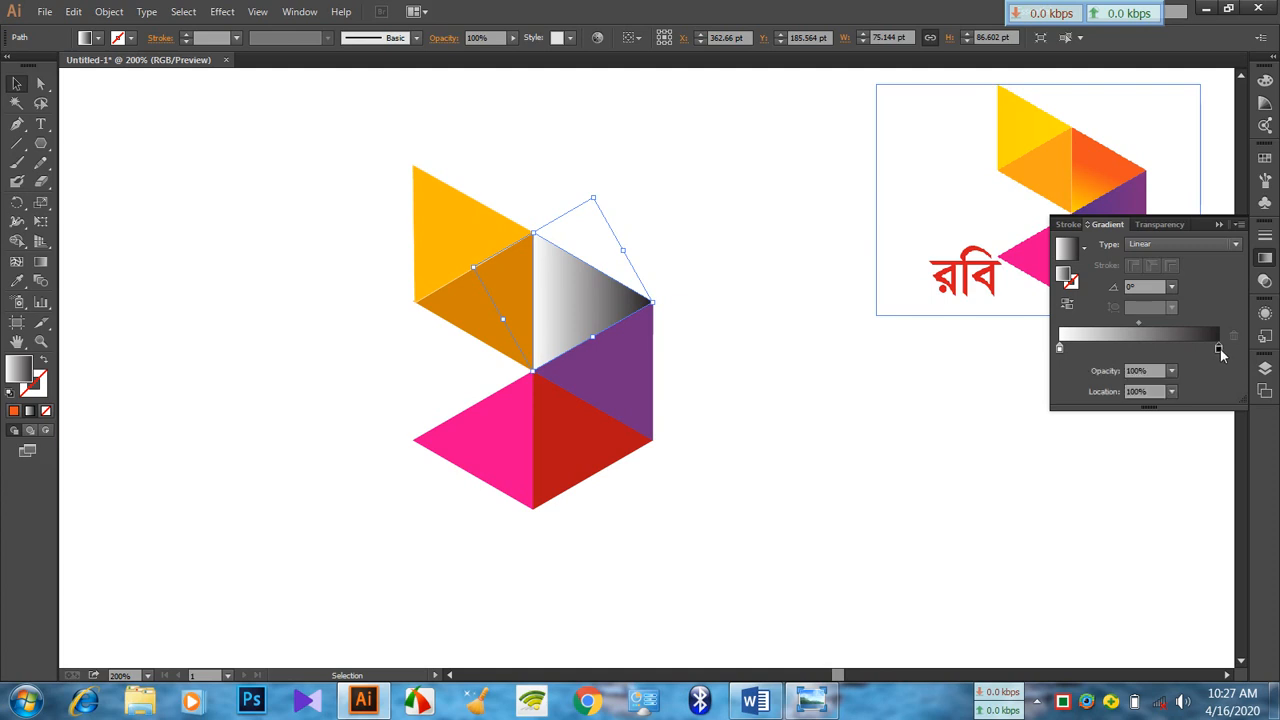
# Change the black end stop of the triangle's gradient to a dark red swatch
pyautogui.doubleClick(1219, 348)
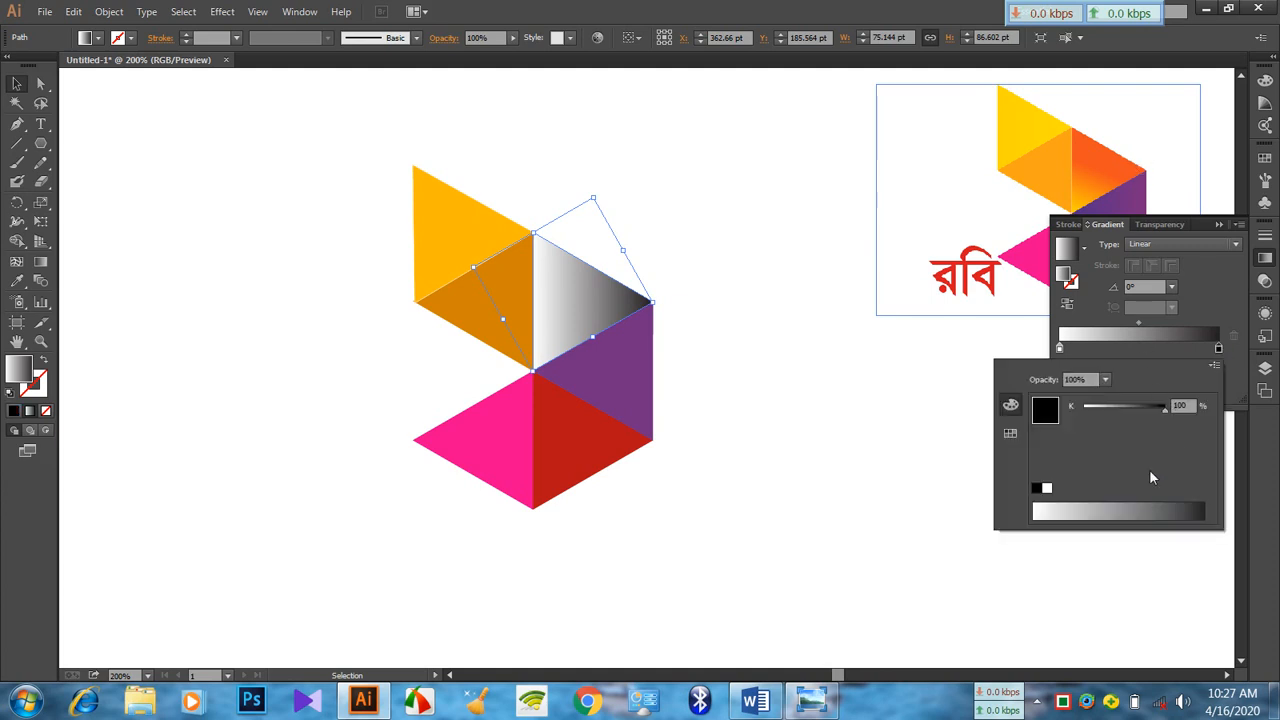
pyautogui.click(1219, 348)
pyautogui.doubleClick(1219, 348)
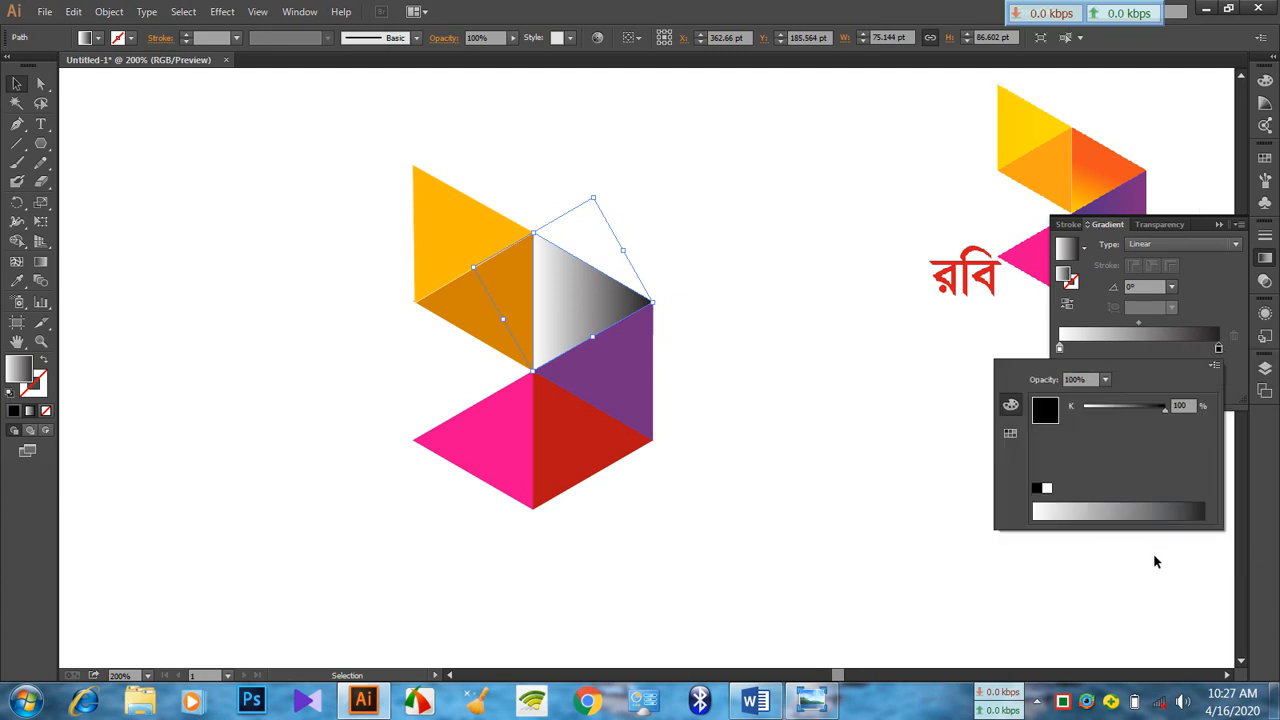
pyautogui.click(1167, 508)
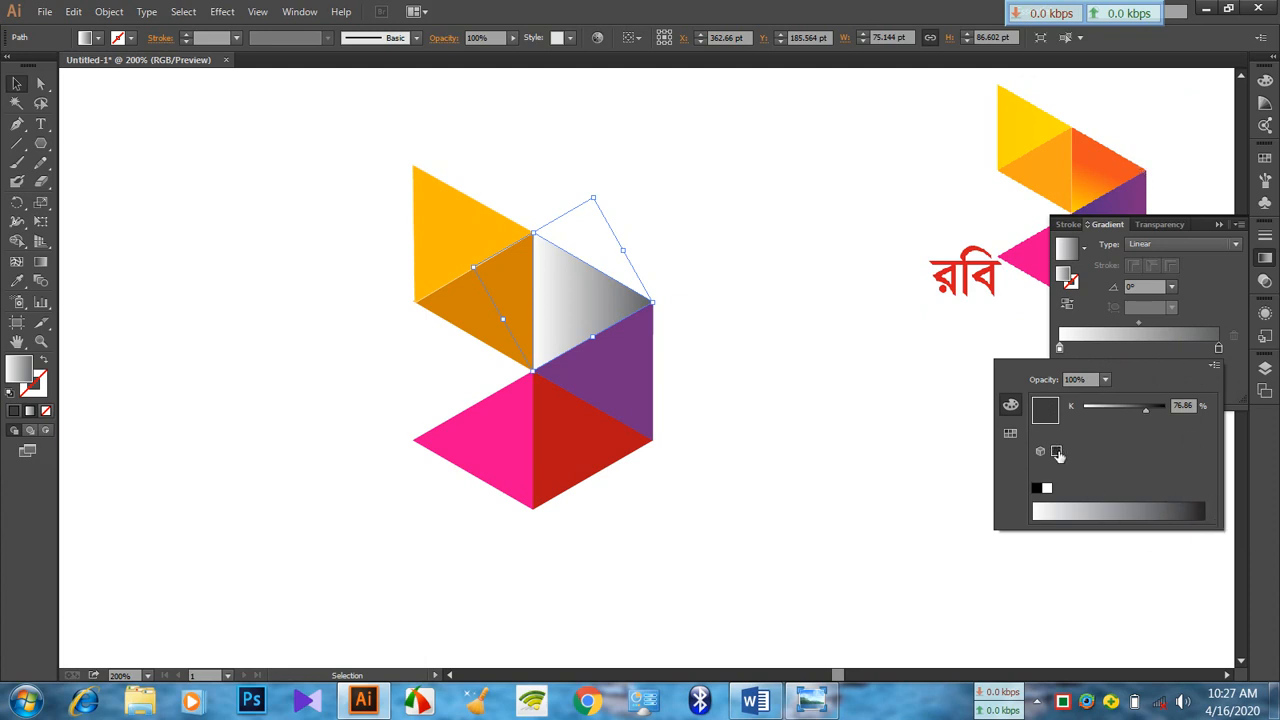
pyautogui.click(1010, 432)
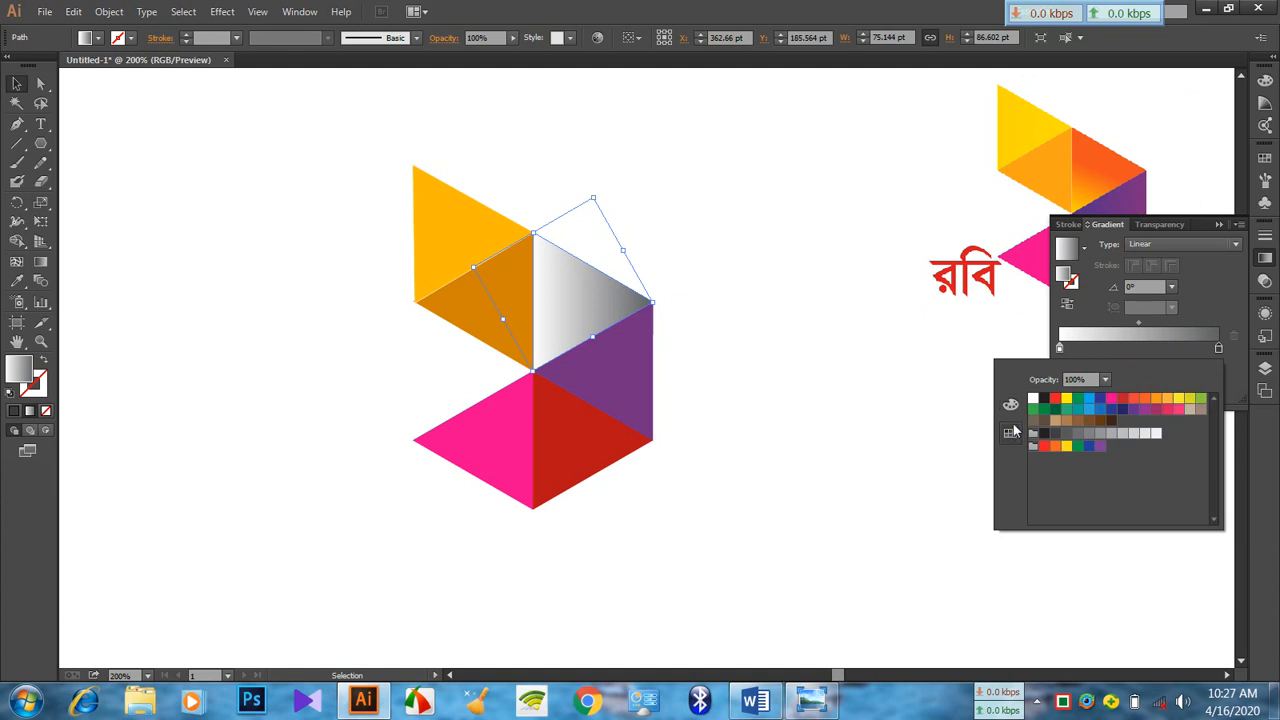
pyautogui.click(1124, 400)
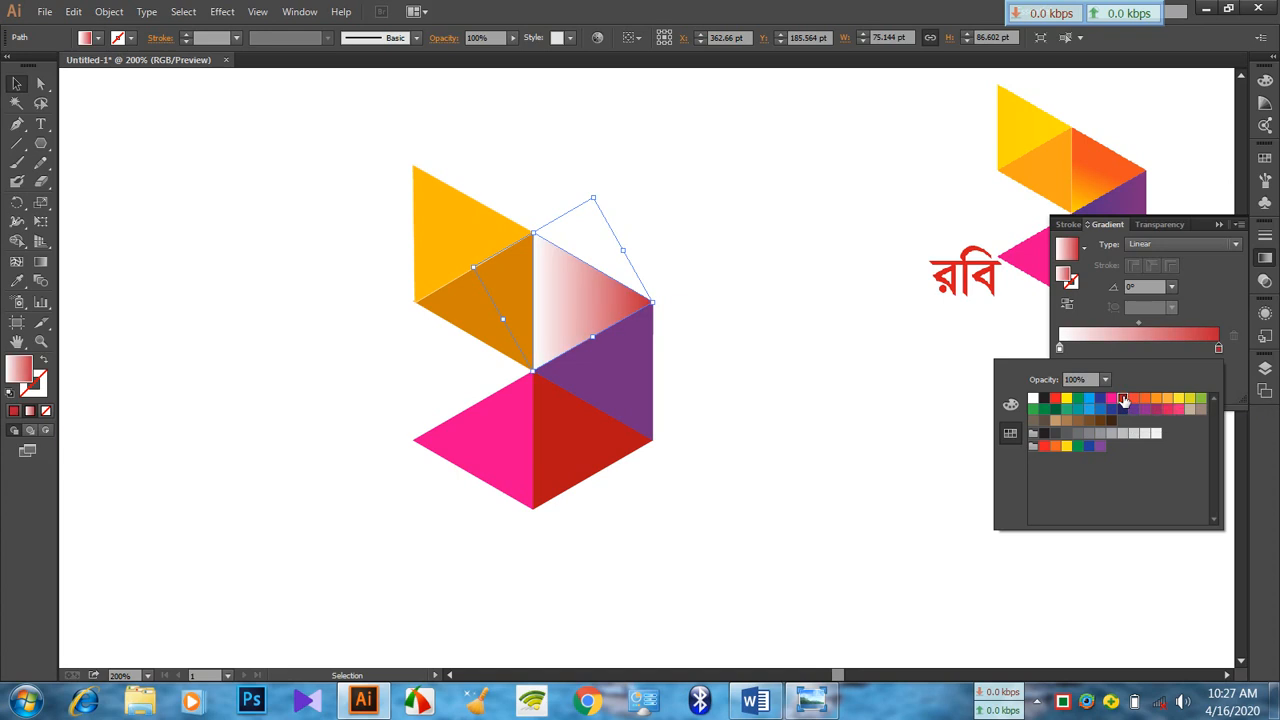
pyautogui.click(1173, 242)
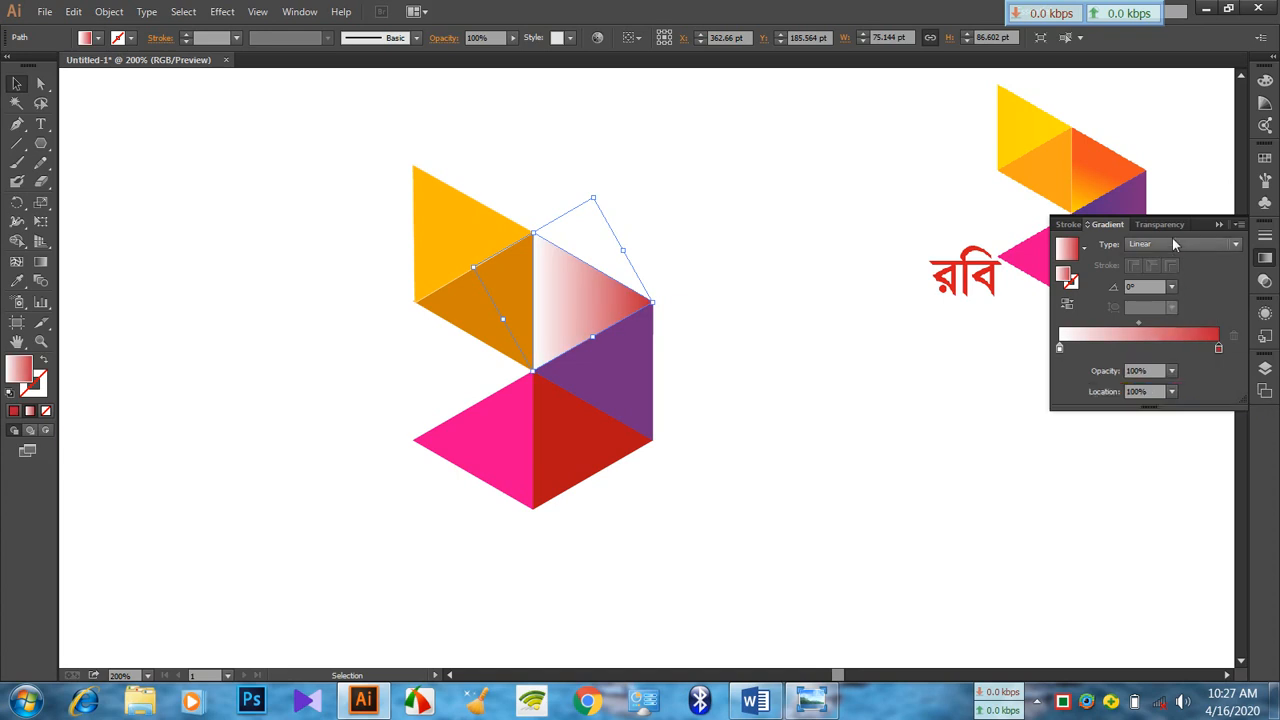
pyautogui.click(1173, 242)
pyautogui.click(1160, 278)
pyautogui.click(1173, 244)
pyautogui.click(1168, 264)
# Recolour the end stop of the triangle's gradient with the orange swatch
pyautogui.doubleClick(1219, 348)
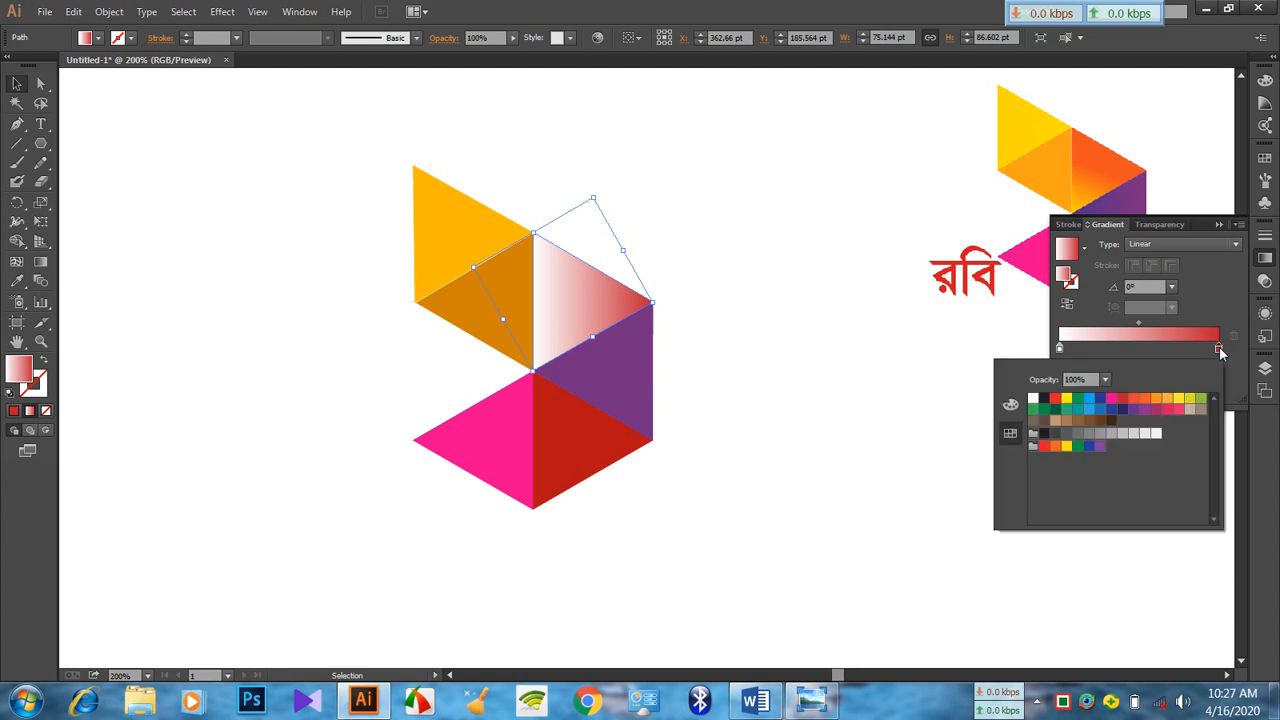
pyautogui.click(1146, 399)
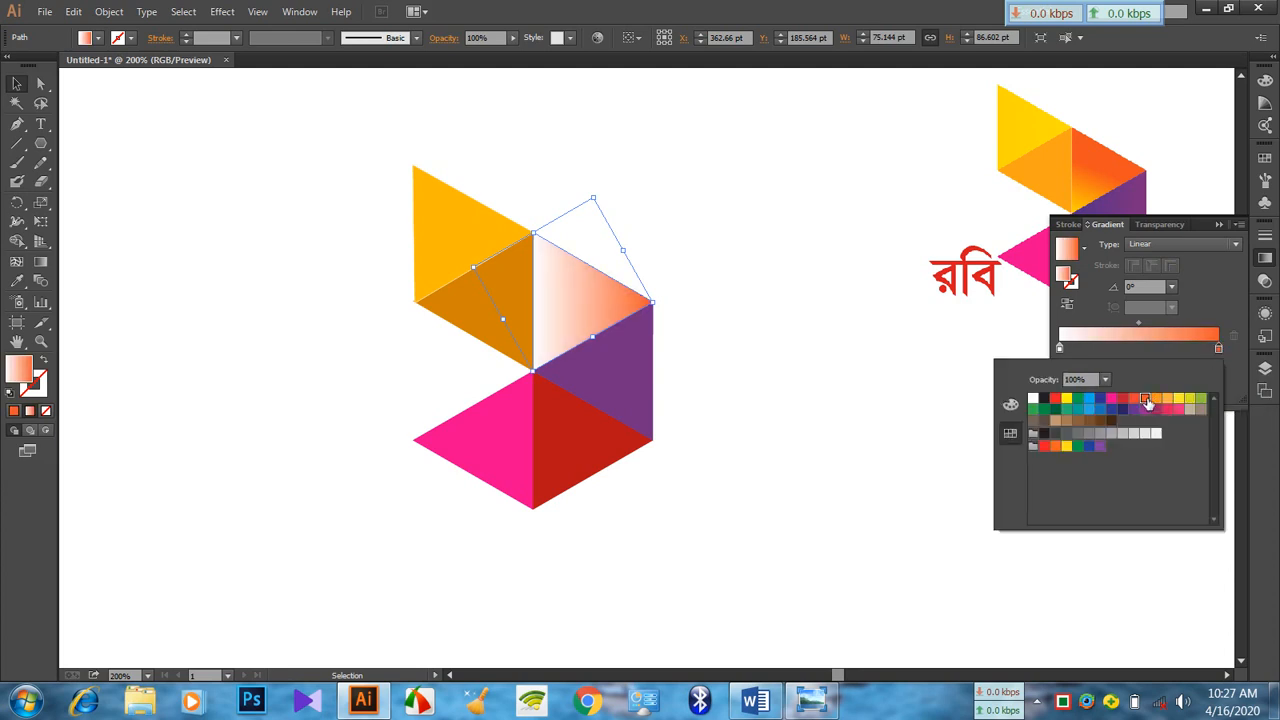
pyautogui.click(1214, 350)
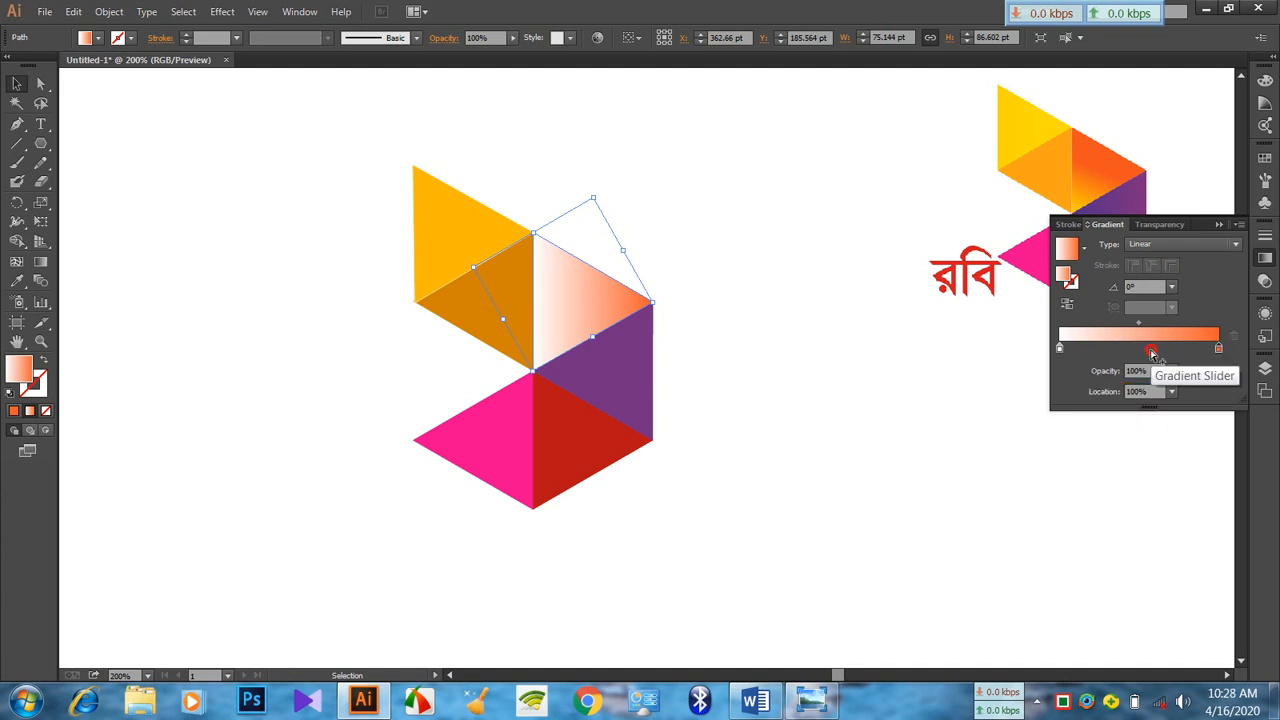
# Duplicate the orange gradient stop, delete the white stop, and place the orange copy at 0%
pyautogui.moveTo(1214, 350); pyautogui.dragTo(1110, 352)
pyautogui.click(1061, 349)
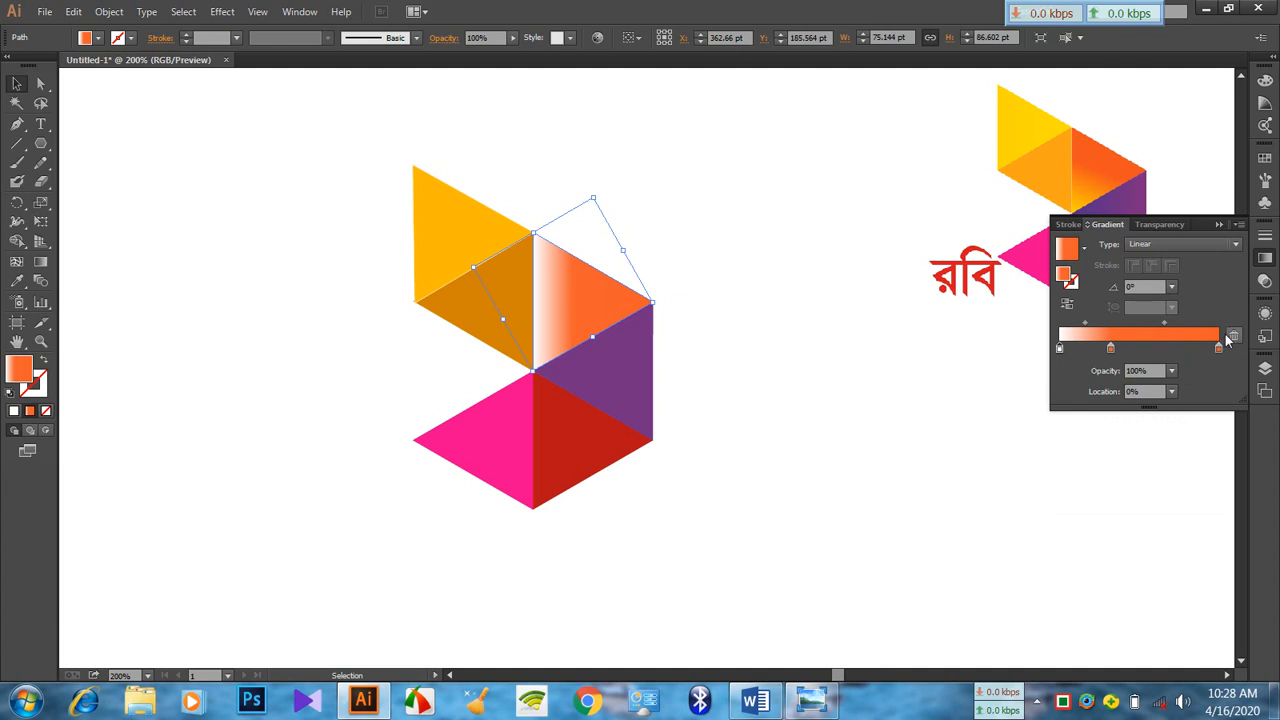
pyautogui.click(1060, 350)
pyautogui.click(1234, 338)
pyautogui.moveTo(1110, 350); pyautogui.dragTo(1059, 348)
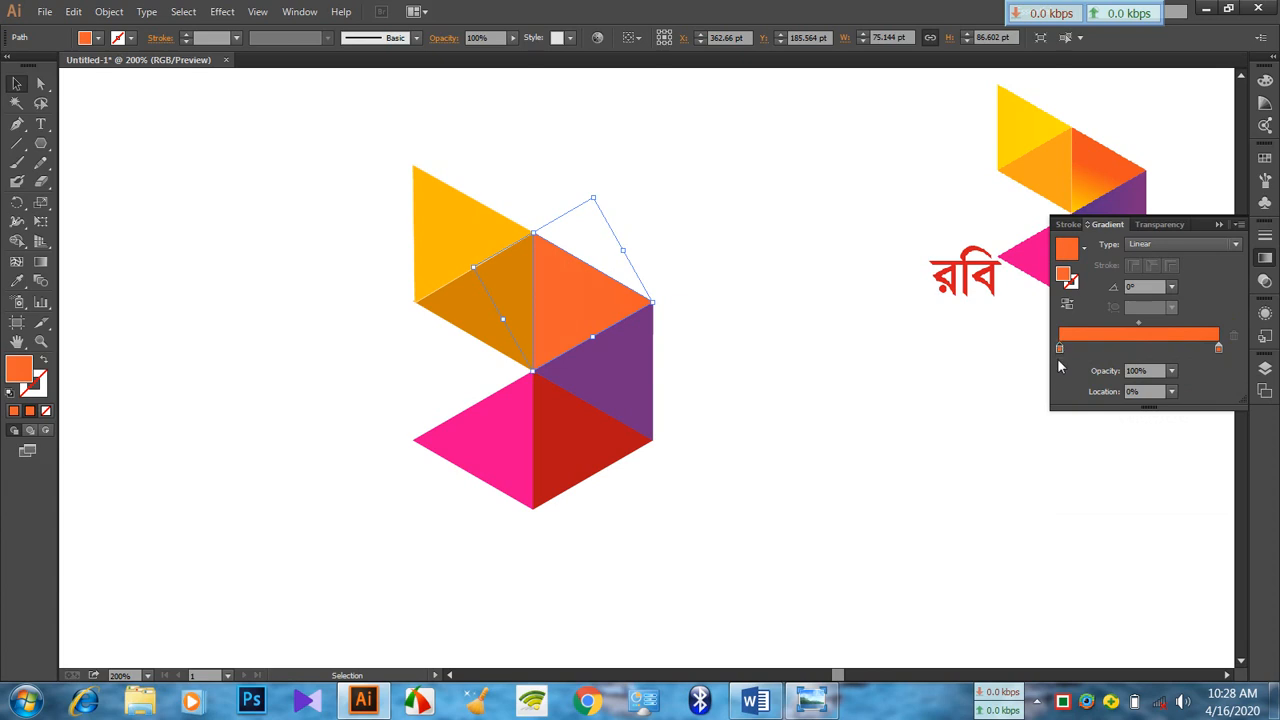
# Change the gradient's 0% stop to yellow FFEF3F using the colour spectrum
pyautogui.click(1061, 347)
pyautogui.doubleClick(1061, 347)
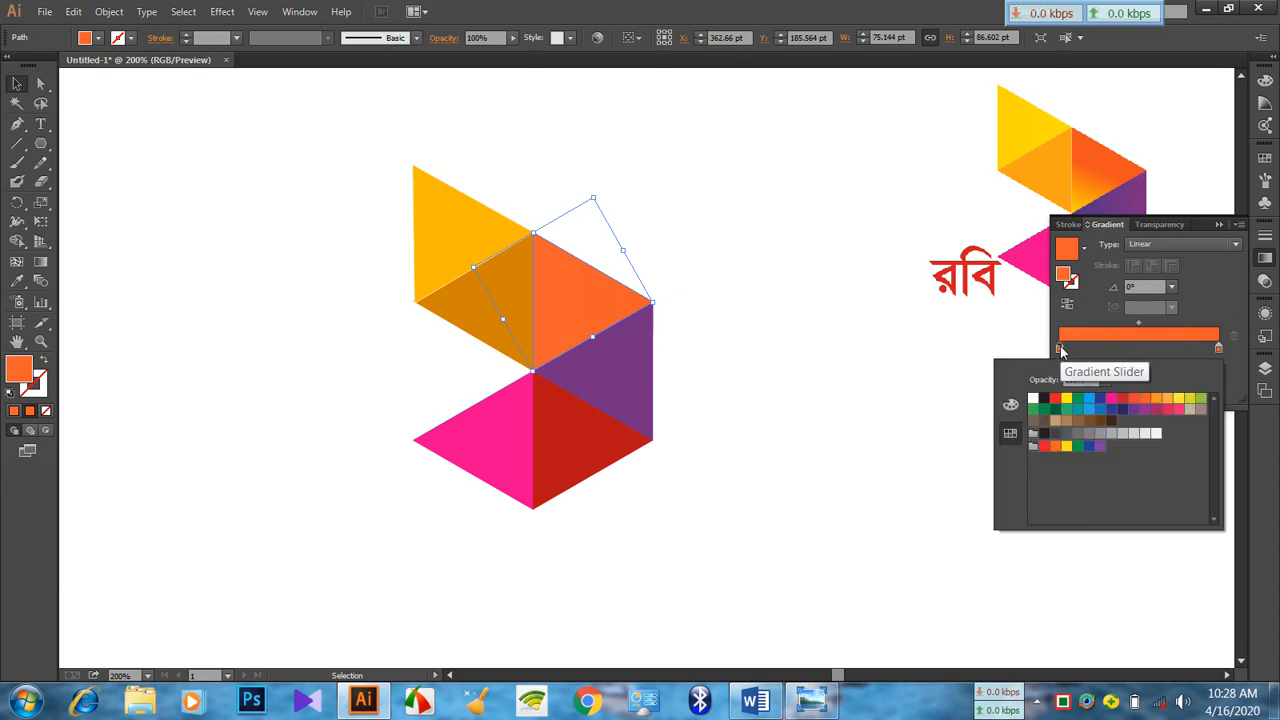
pyautogui.click(1010, 404)
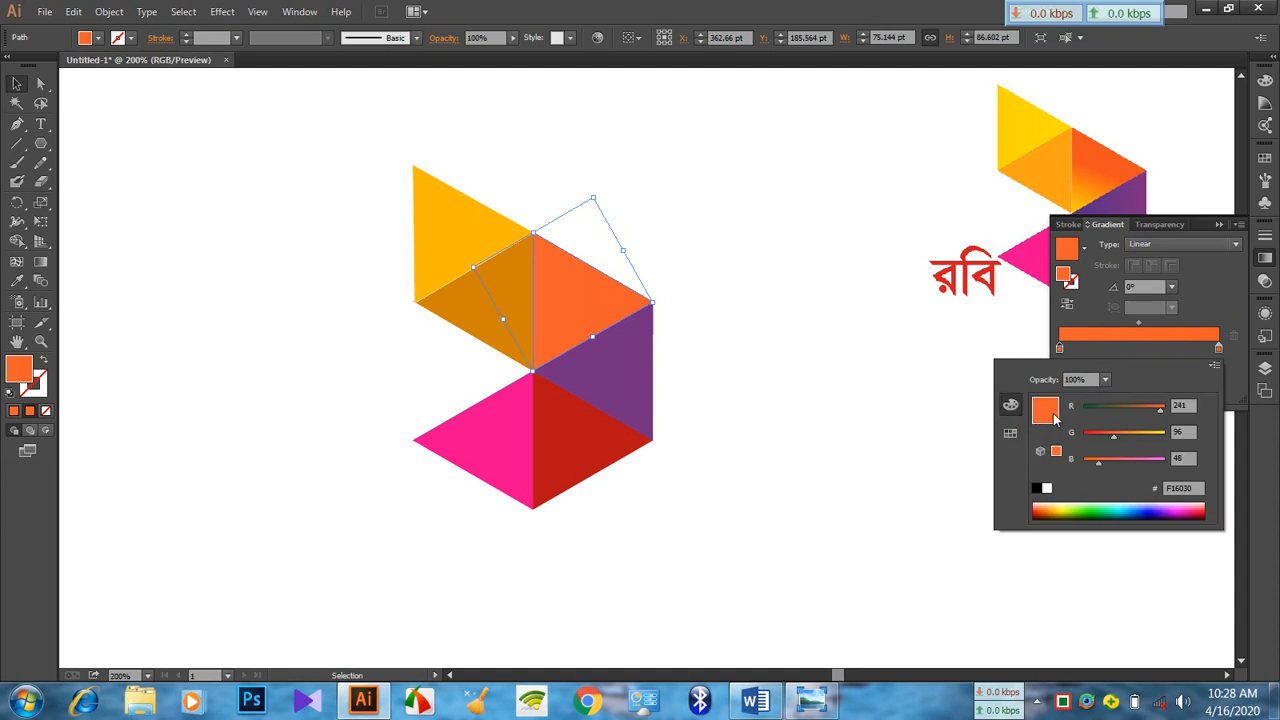
pyautogui.click(1072, 508)
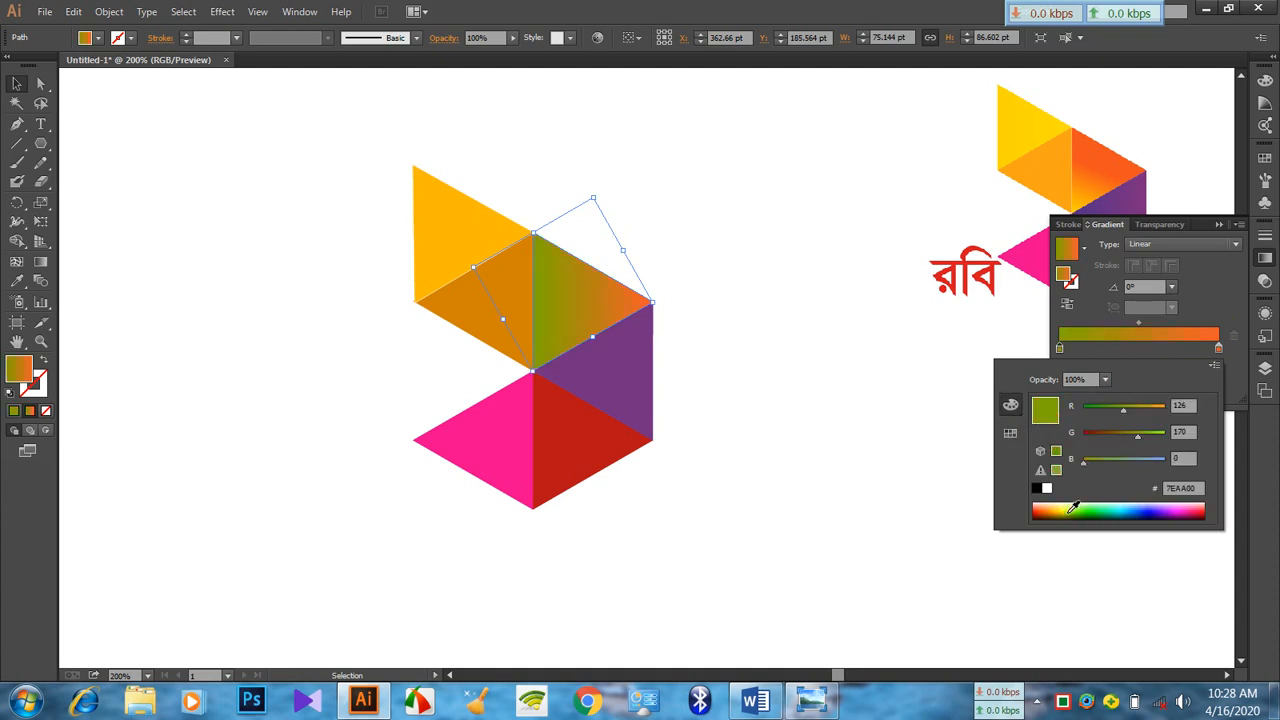
pyautogui.click(1058, 504)
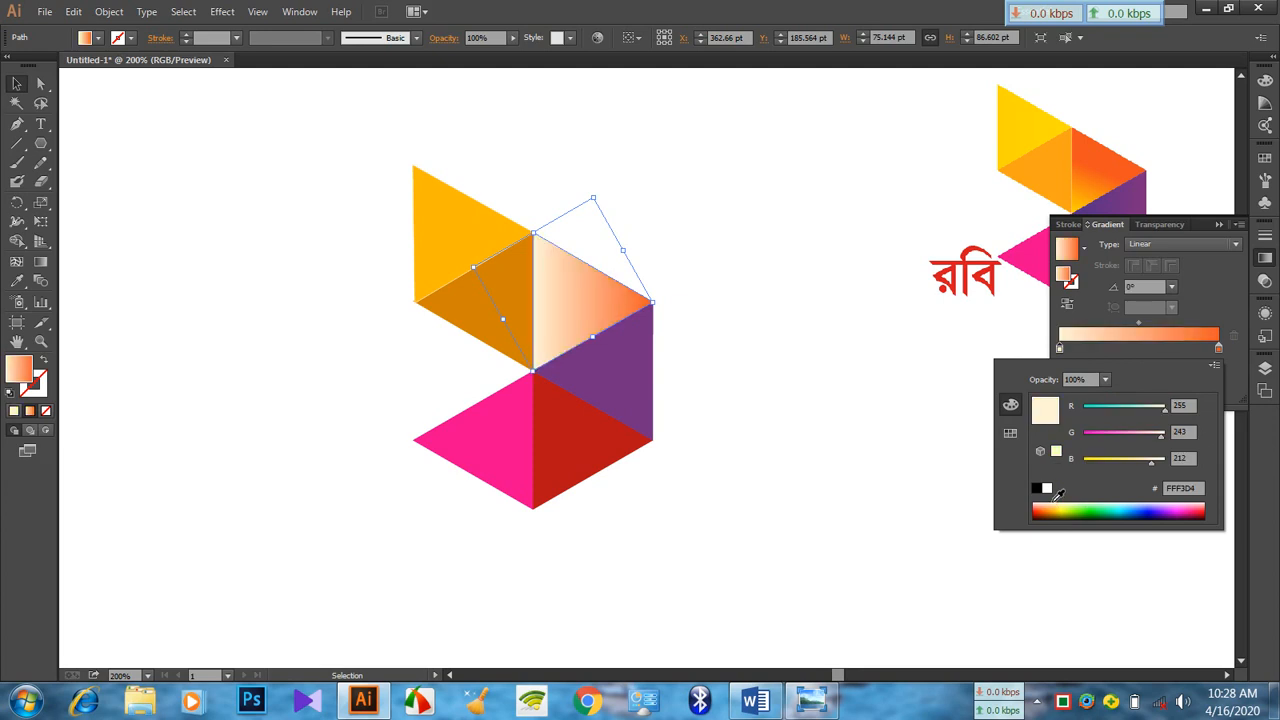
pyautogui.click(1082, 508)
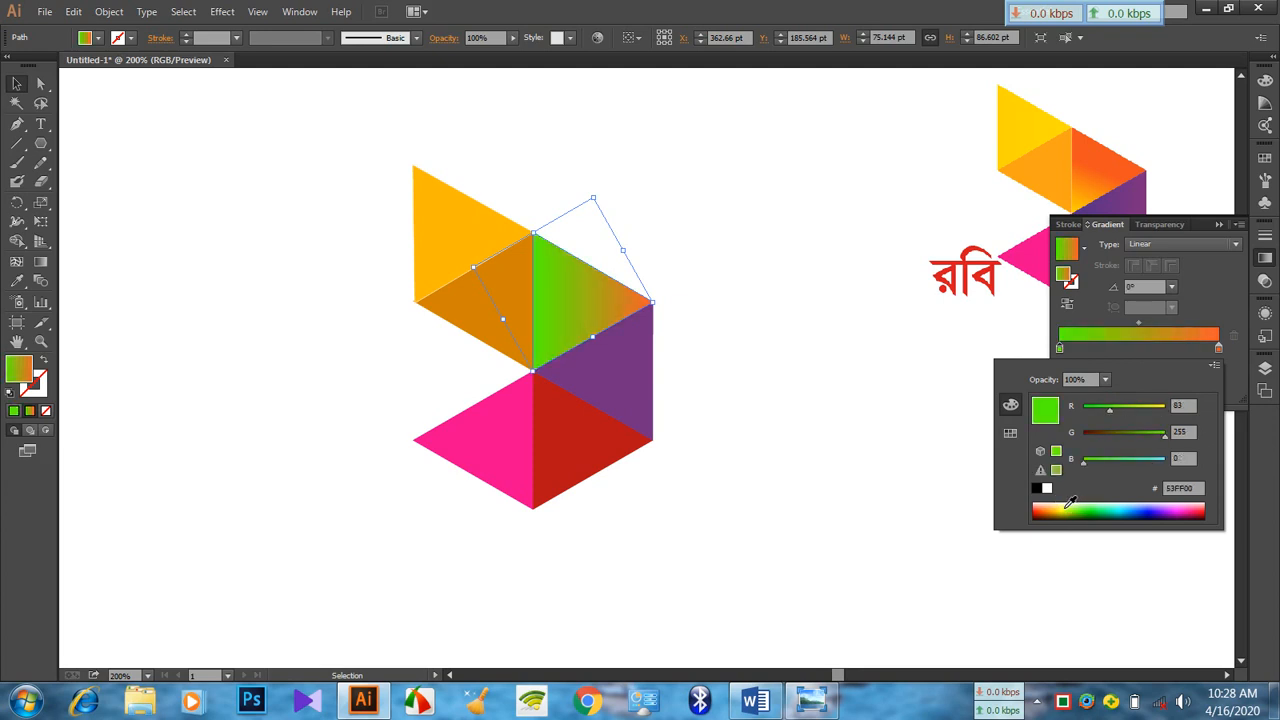
pyautogui.click(1062, 507)
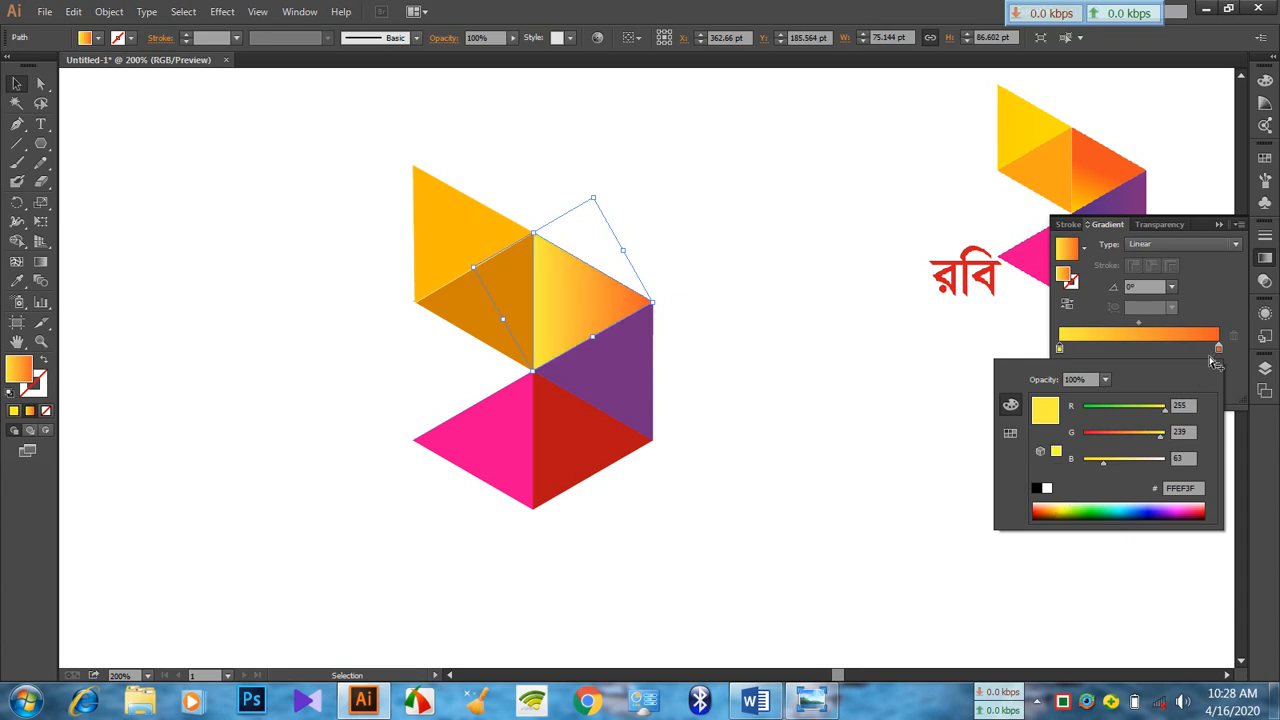
# Lower the green value of the gradient's 100% stop to 33, making it red F12129
pyautogui.doubleClick(1218, 349)
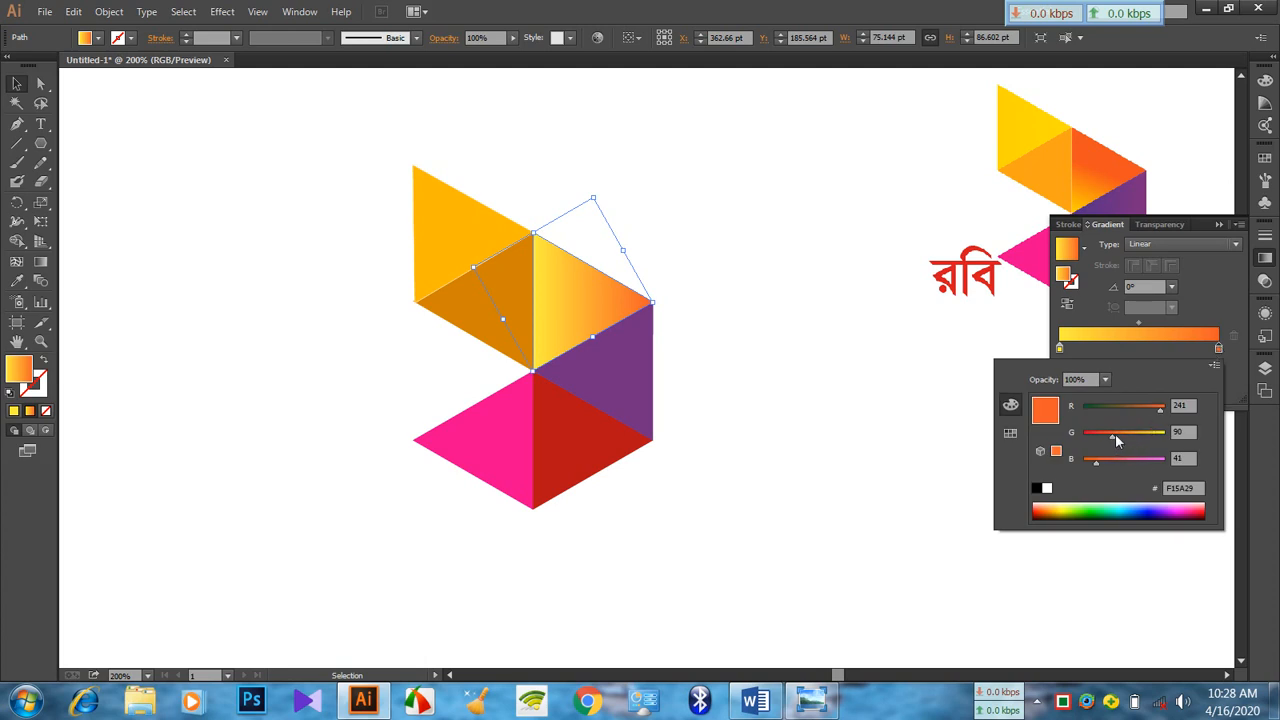
pyautogui.moveTo(1117, 440); pyautogui.dragTo(1098, 441)
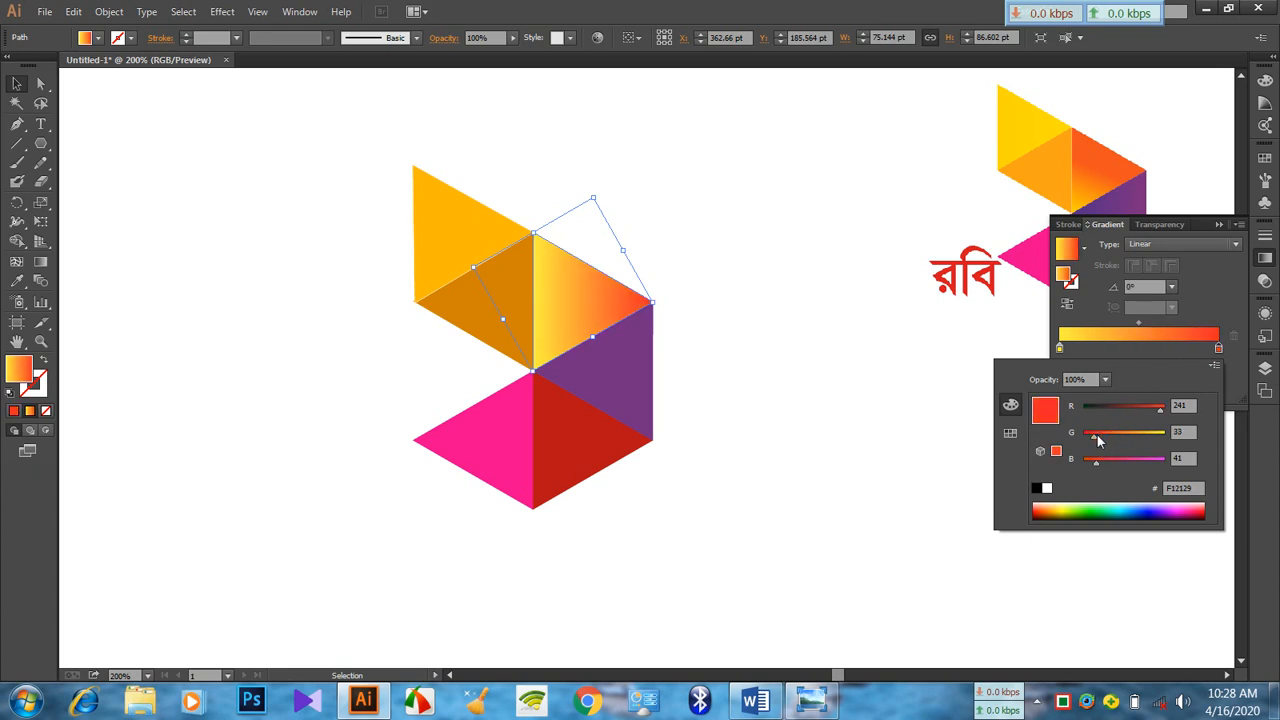
pyautogui.click(1059, 349)
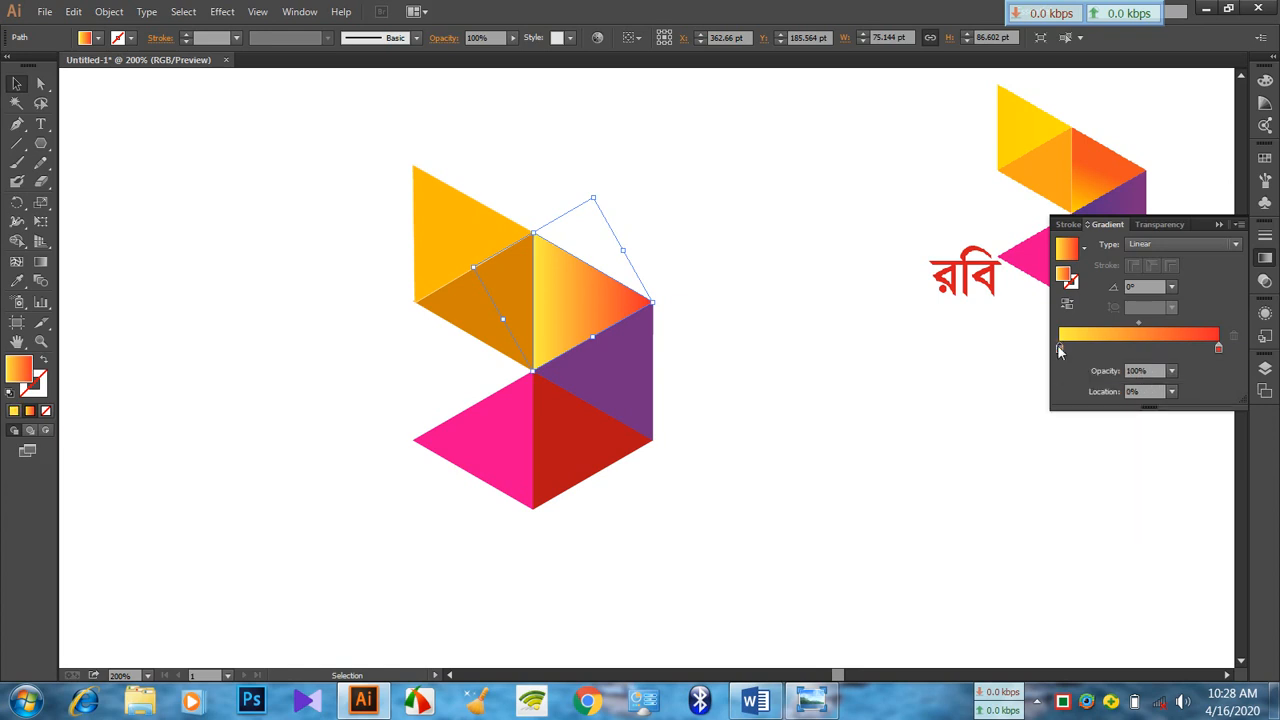
# Lower the green value of the gradient's yellow stop to about 217 for a warmer yellow
pyautogui.doubleClick(1059, 349)
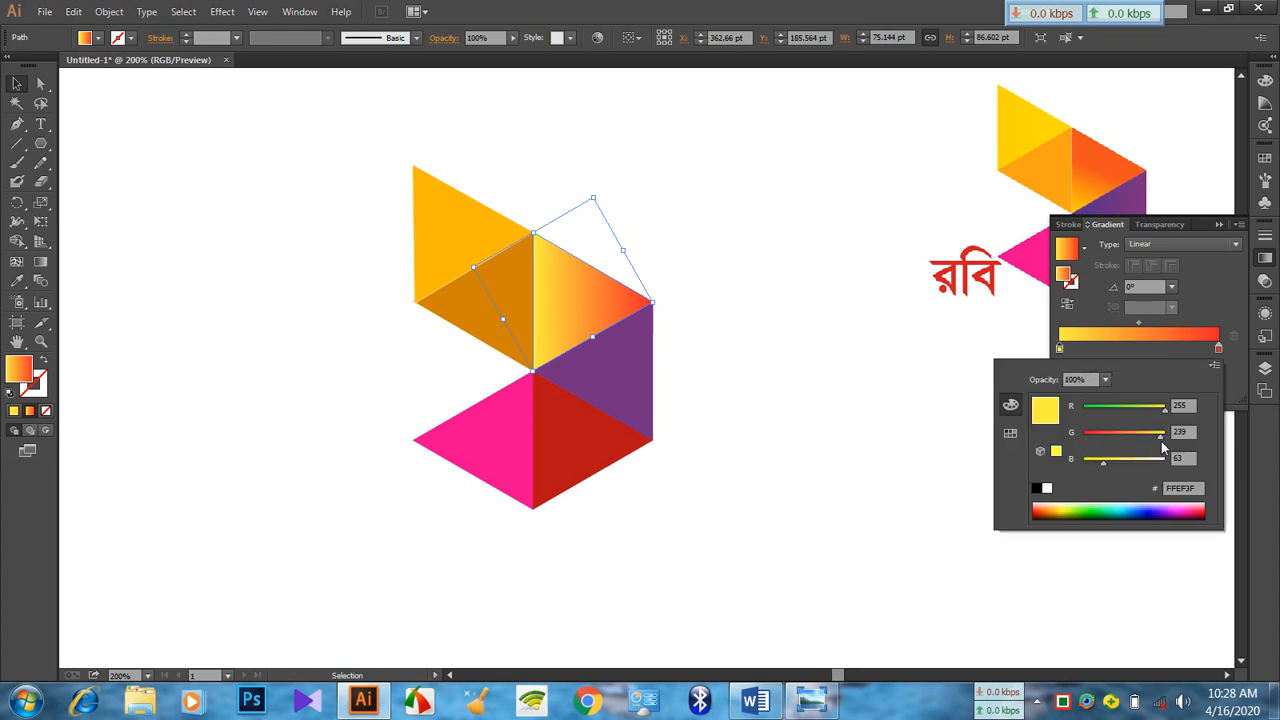
pyautogui.moveTo(1161, 440)
pyautogui.mouseDown()
pyautogui.moveTo(1133, 433)
pyautogui.moveTo(1155, 430)
pyautogui.mouseUp()
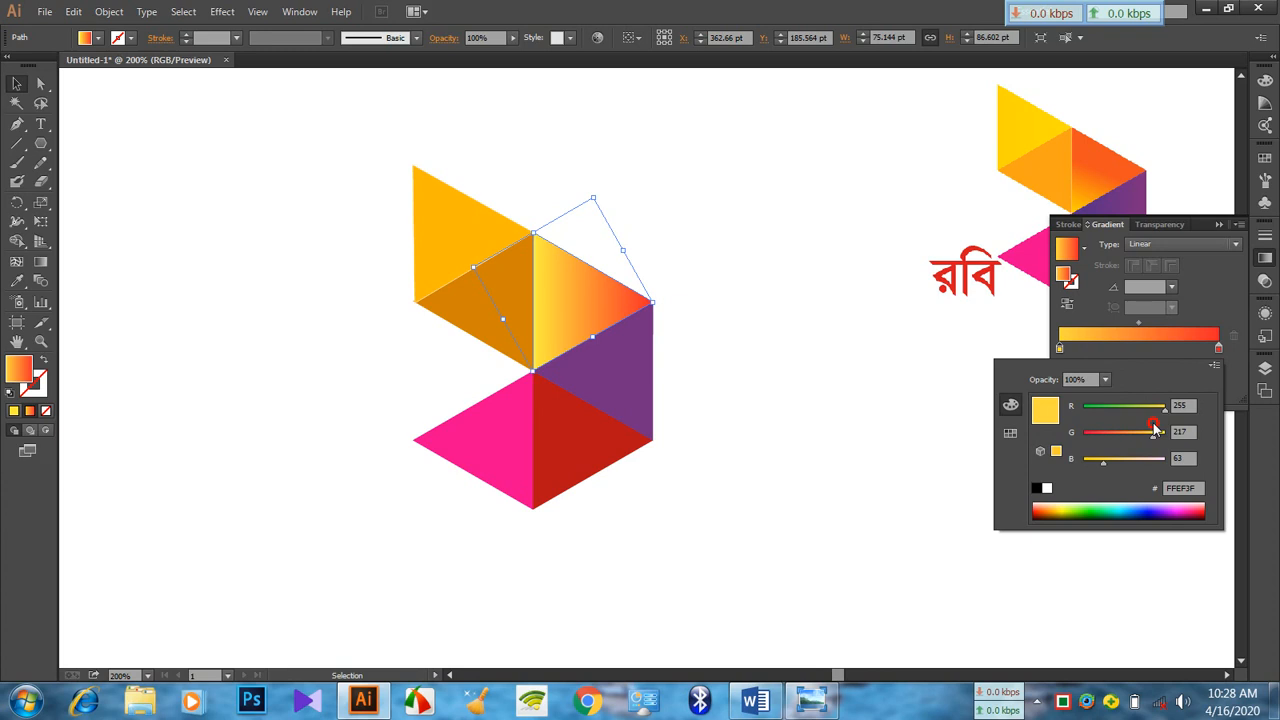
pyautogui.click(1208, 305)
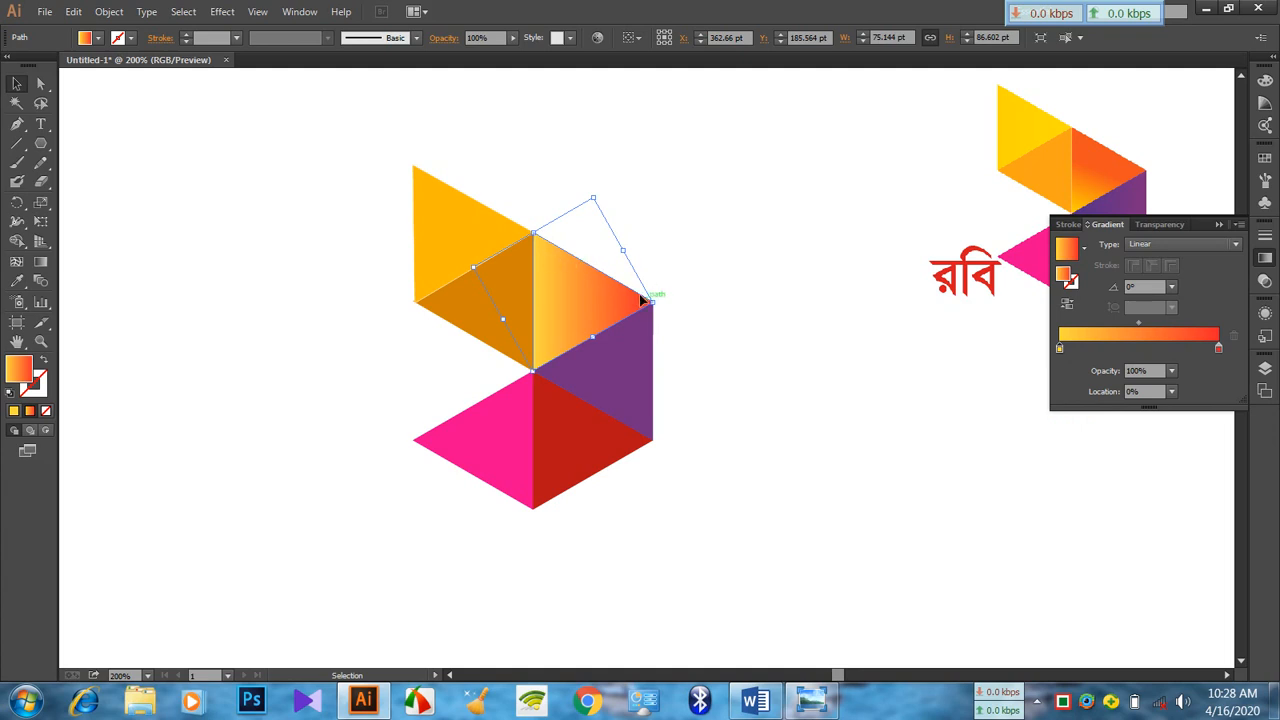
# Set the triangle's gradient angle to 90°, and reduce it gradually to 74°
pyautogui.click(1152, 285)
pyautogui.click(1171, 287)
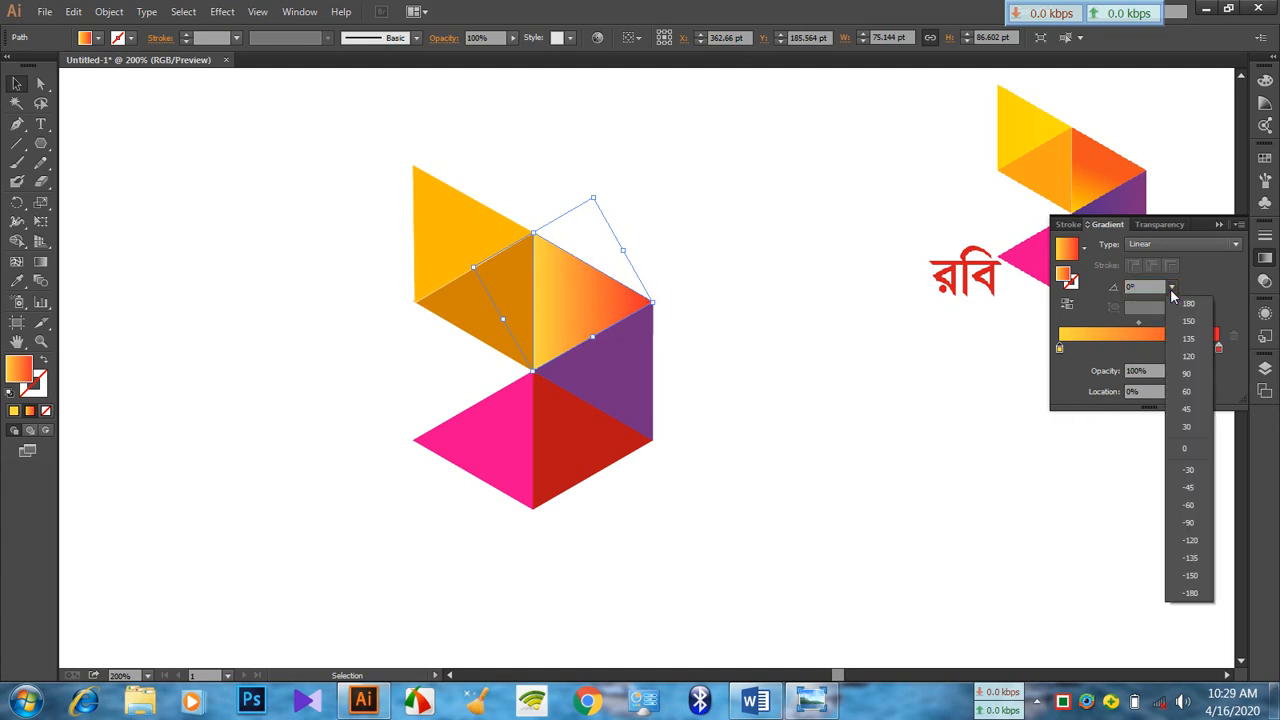
pyautogui.click(1192, 374)
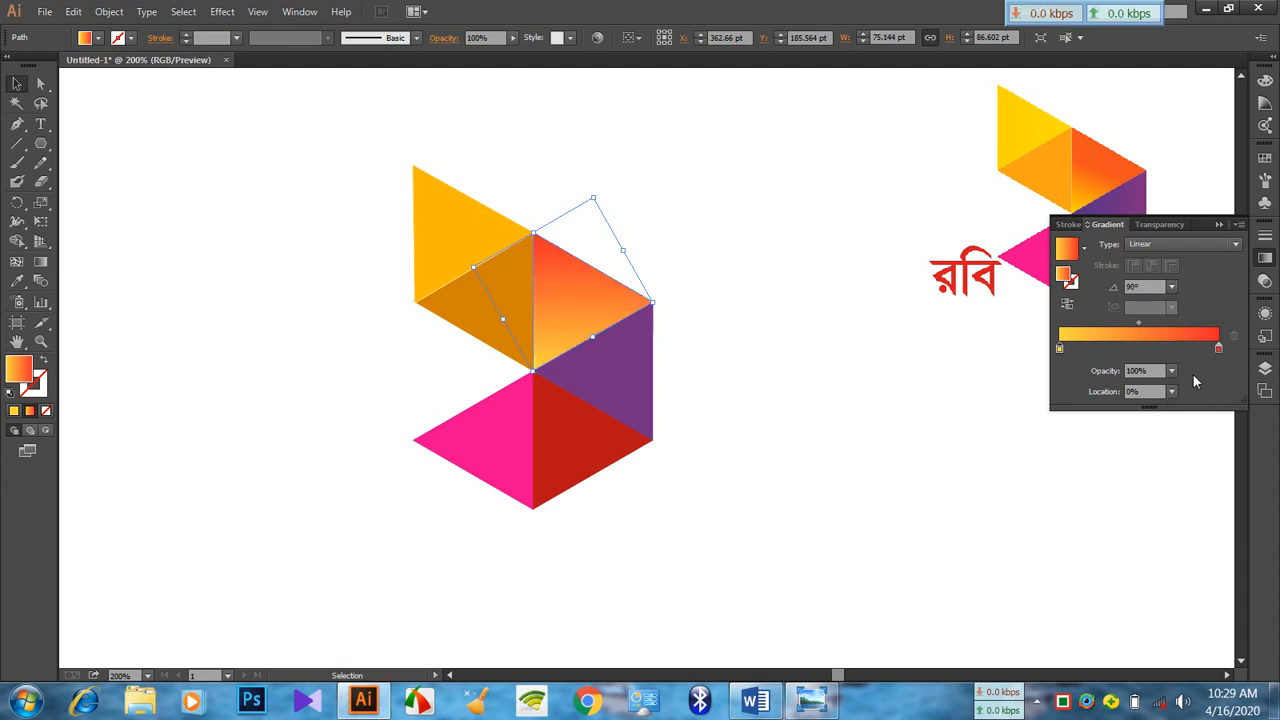
pyautogui.click(1160, 287)
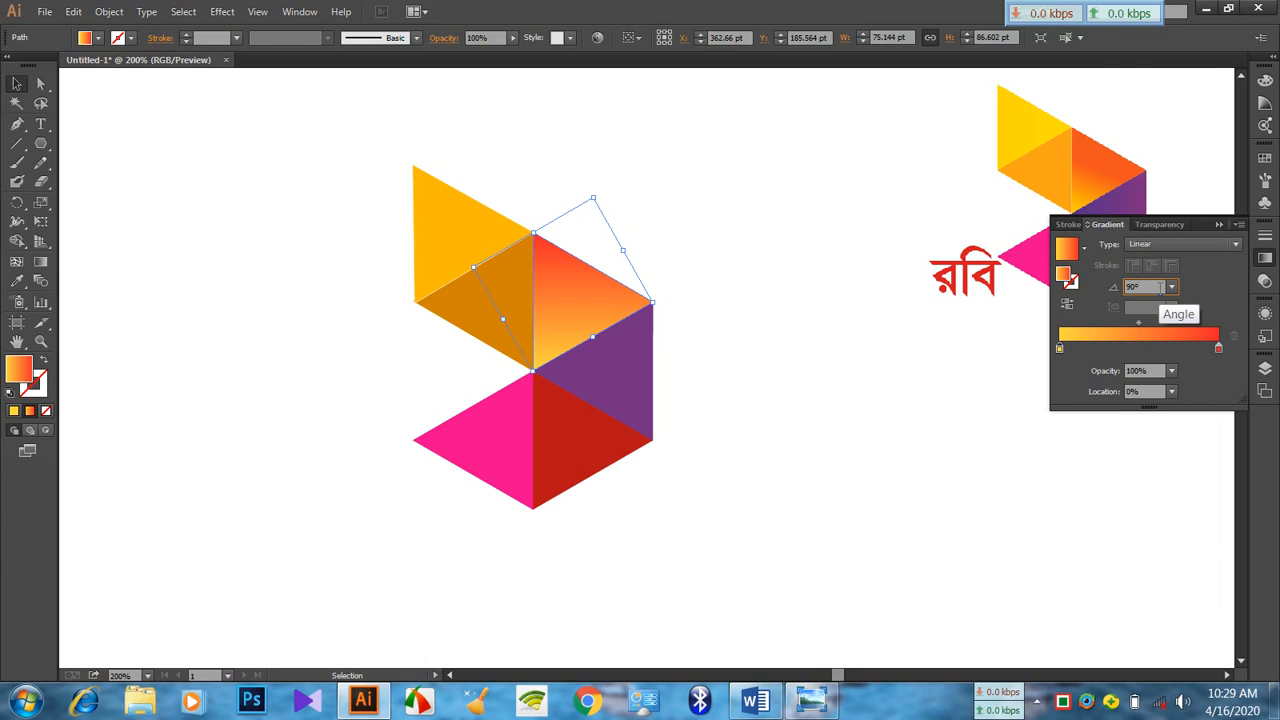
pyautogui.press('Down')
pyautogui.press('Down')
pyautogui.press('Down')
pyautogui.press('Down')
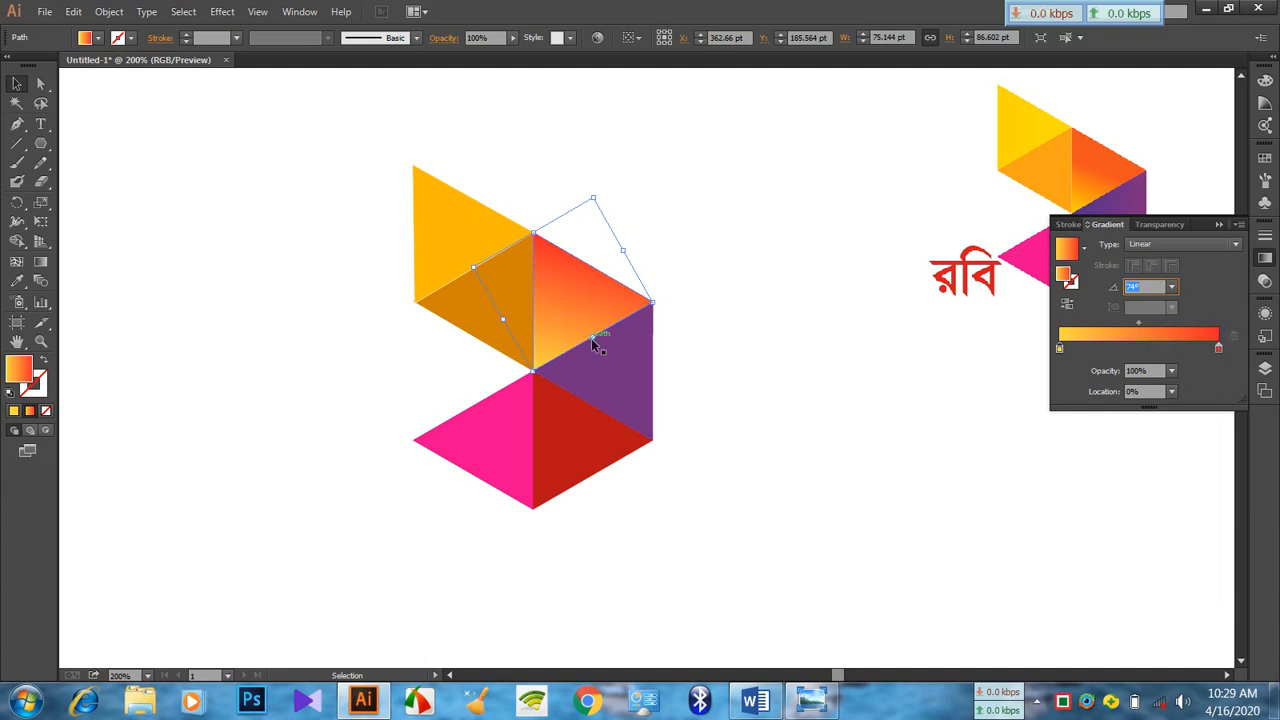
# Remove the stroke from all six triangles of the logo
pyautogui.click(737, 393)
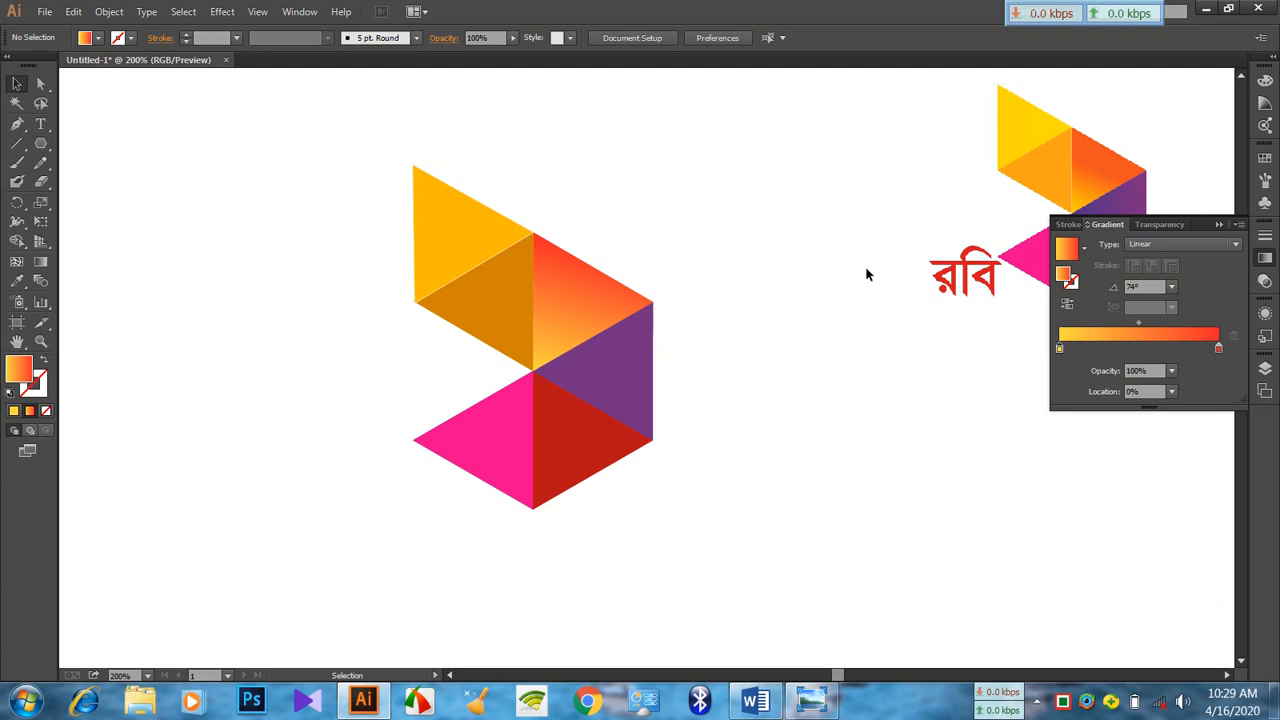
pyautogui.moveTo(253, 128); pyautogui.dragTo(728, 562)
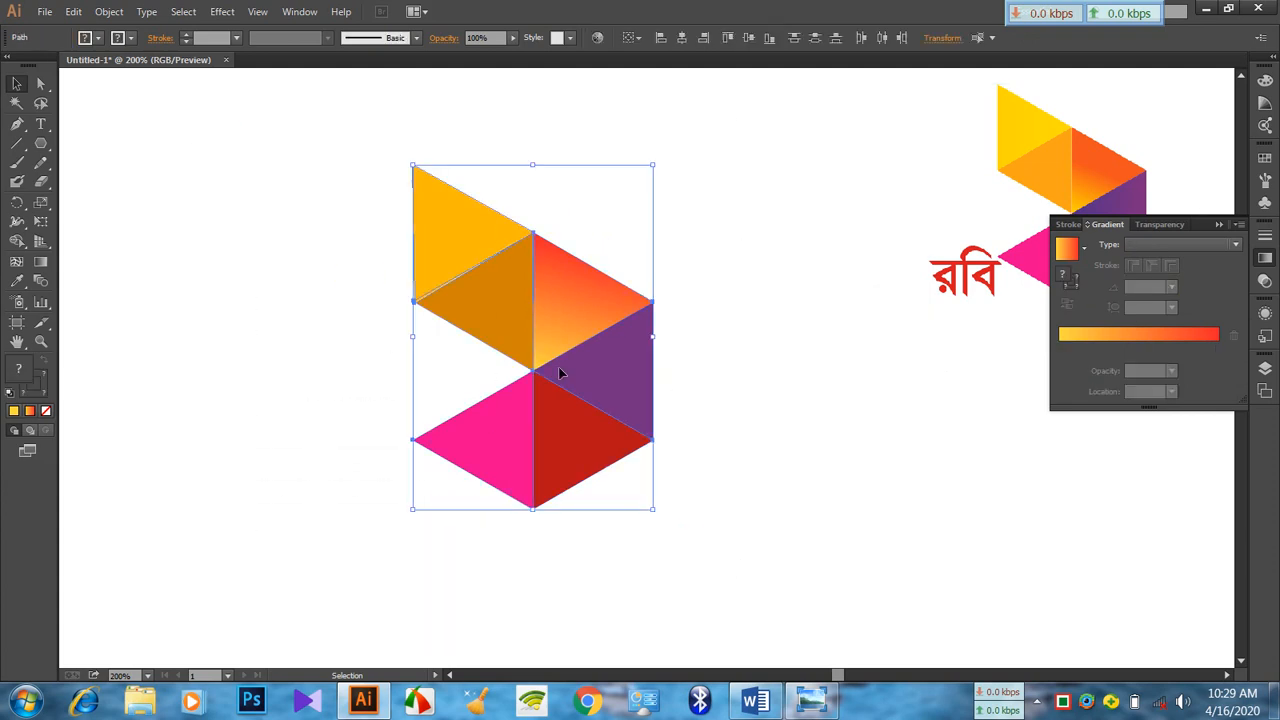
pyautogui.click(133, 38)
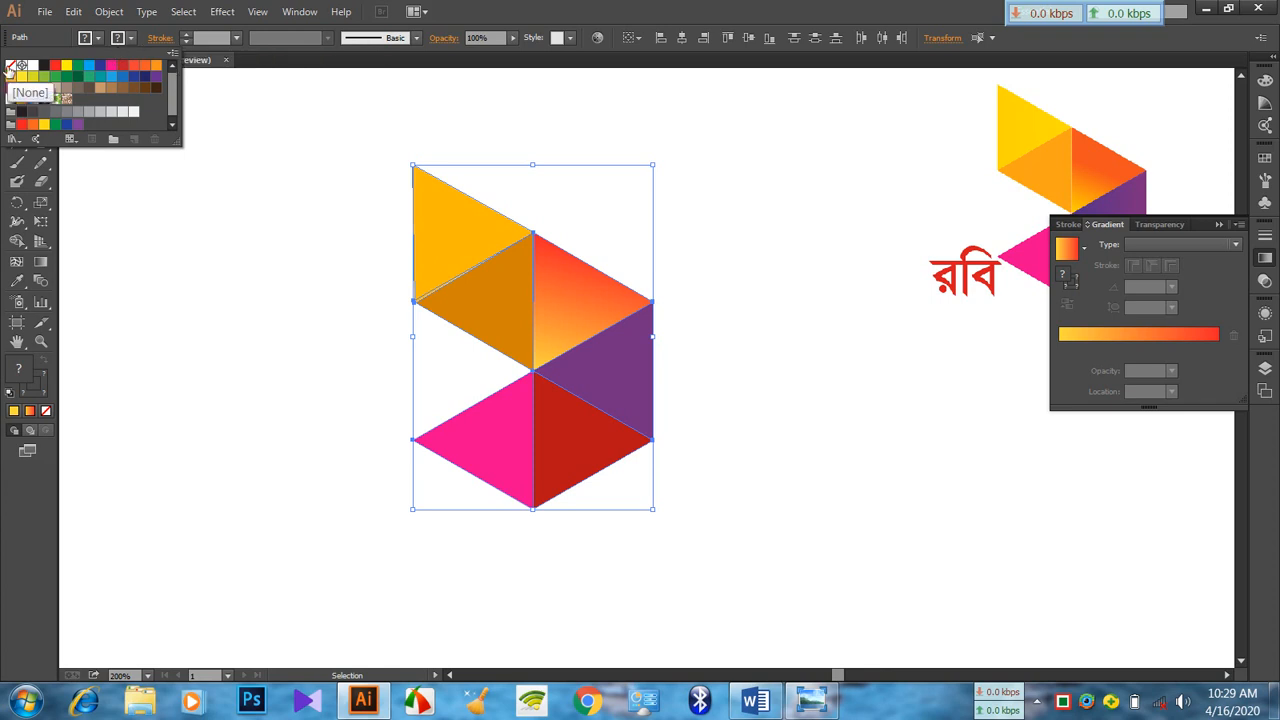
pyautogui.click(12, 64)
pyautogui.click(258, 214)
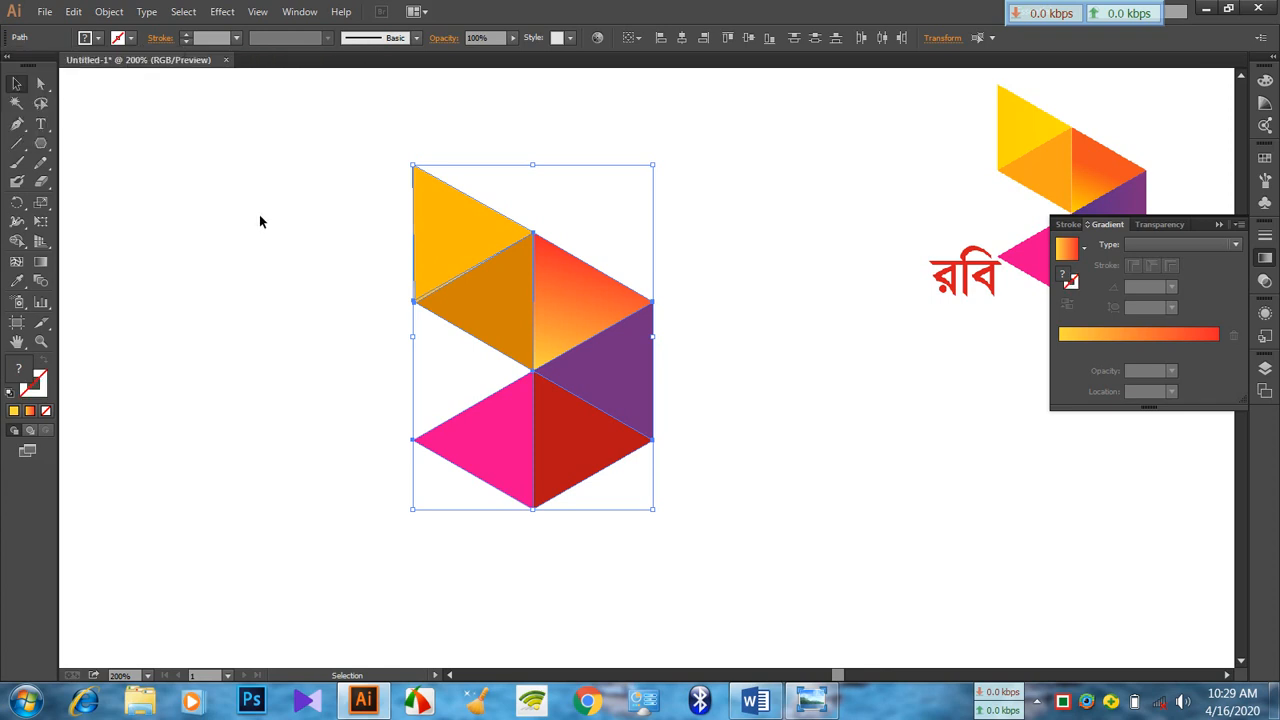
pyautogui.click(259, 214)
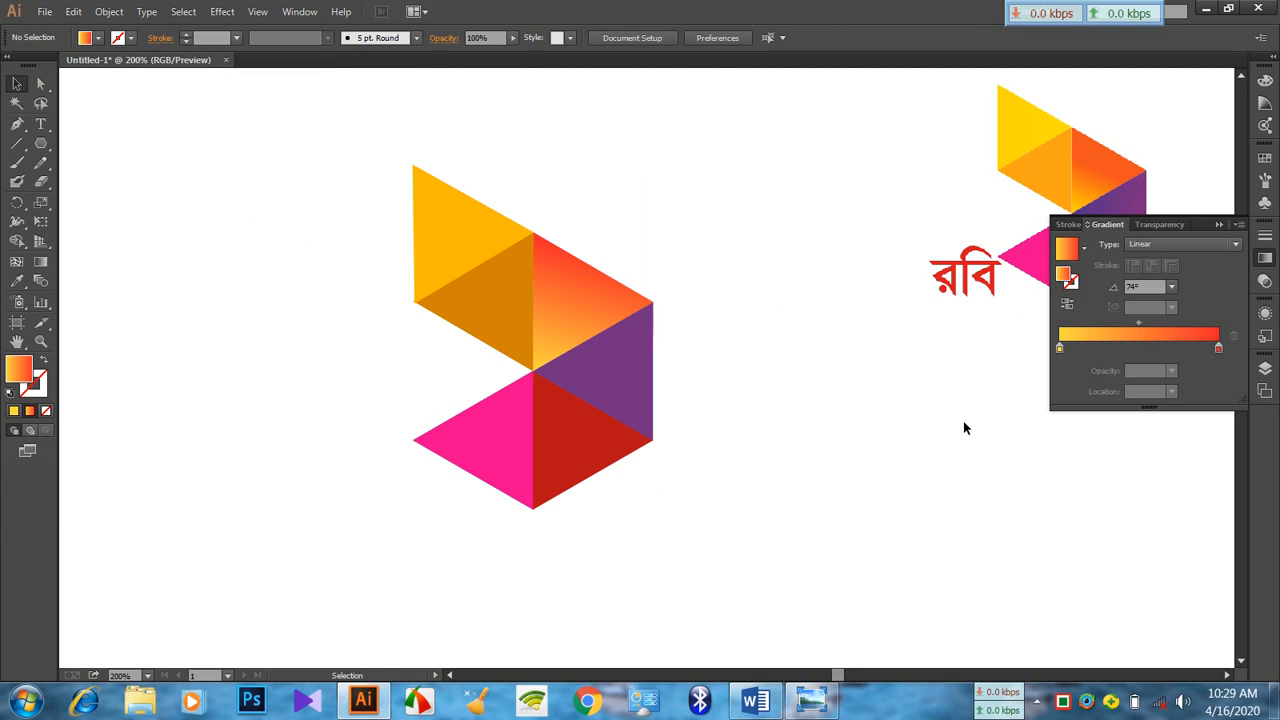
# Move the red রবি text from outside the artboard to the lower-left side of the logo, beside the pink triangle
pyautogui.hotkey('ctrl', '-')
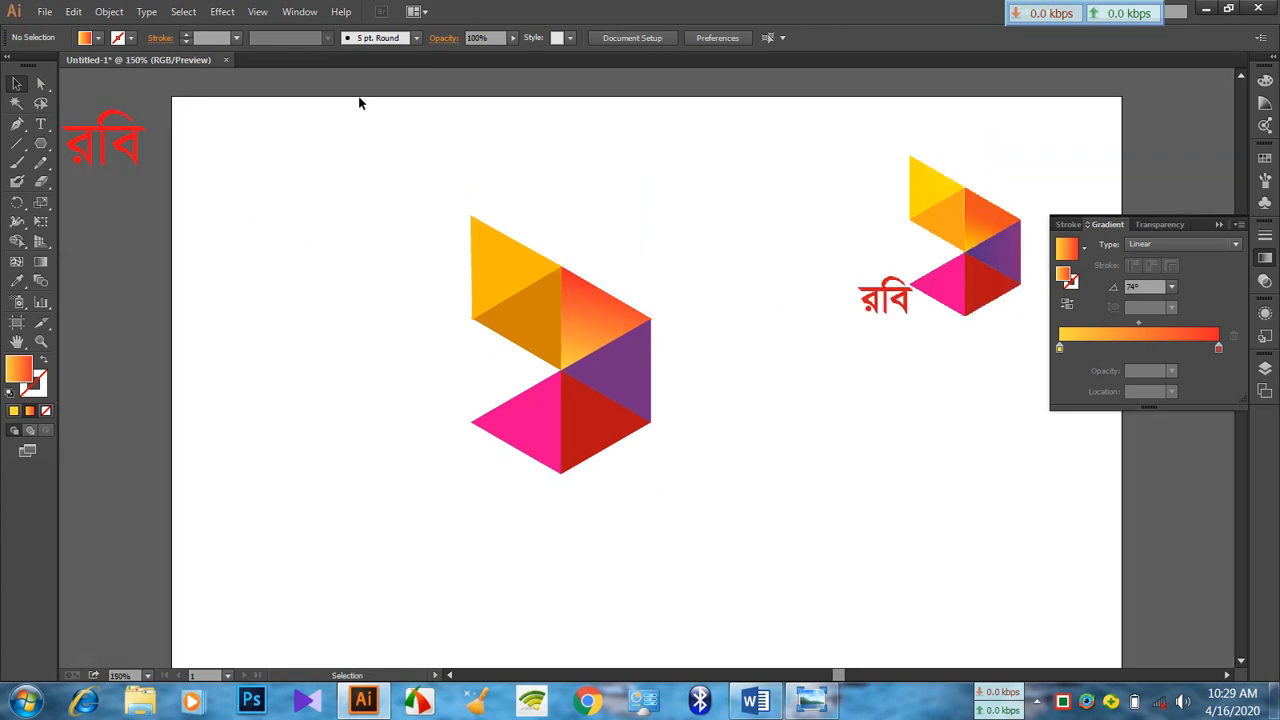
pyautogui.click(40, 125)
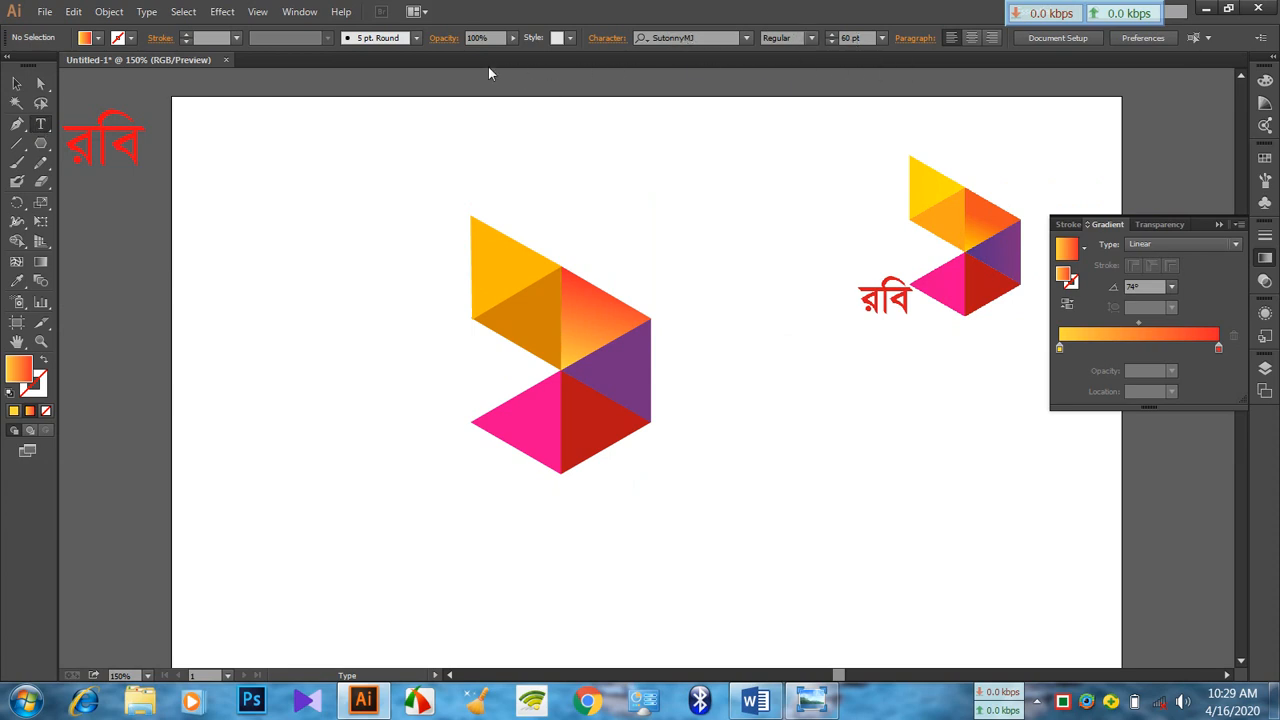
pyautogui.press('v')
pyautogui.moveTo(128, 128); pyautogui.dragTo(436, 484)
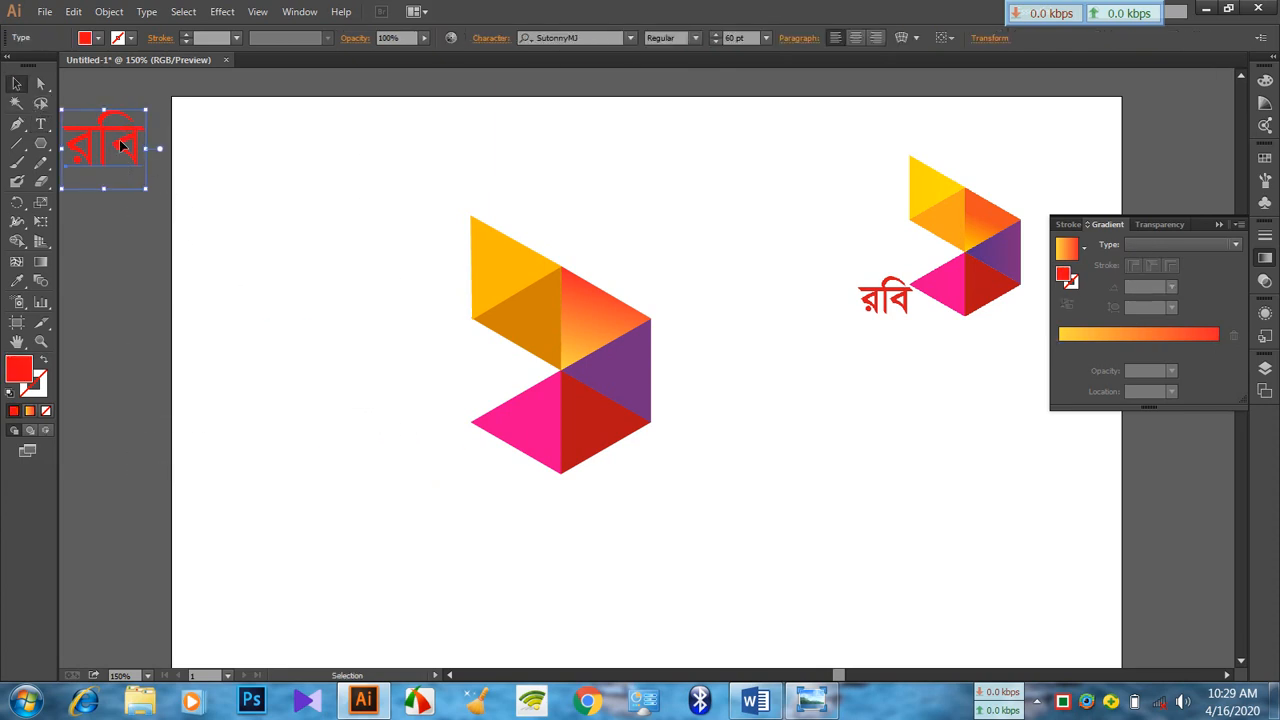
pyautogui.moveTo(114, 128); pyautogui.dragTo(186, 207)
pyautogui.click(366, 400)
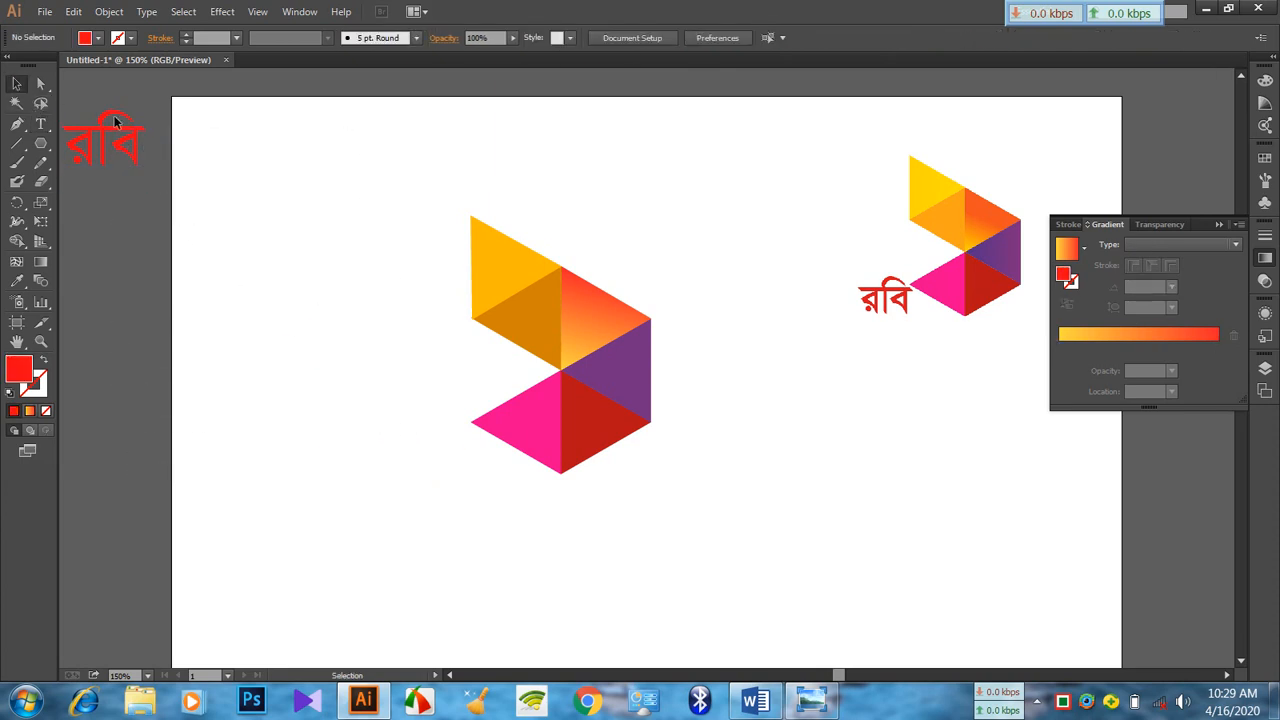
pyautogui.moveTo(85, 120); pyautogui.dragTo(403, 449)
pyautogui.click(731, 497)
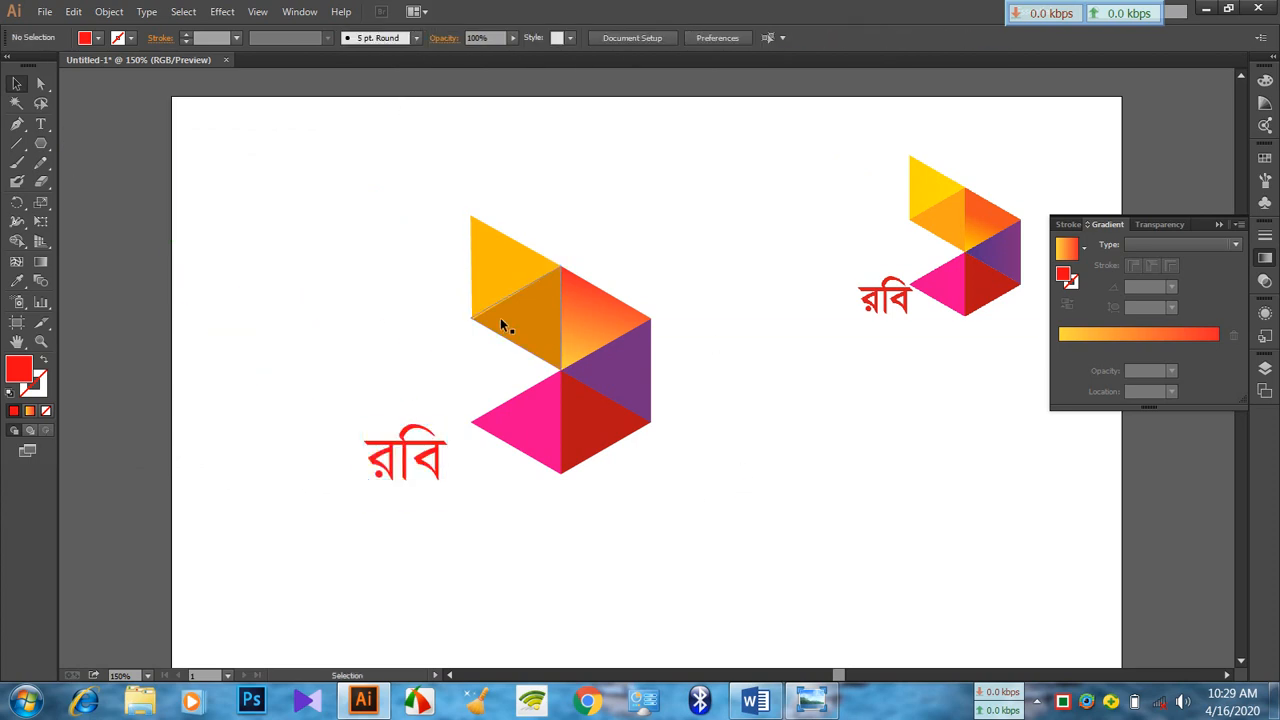
# Move the triangle logo together with its রবি text to the upper-left area of the artboard
pyautogui.moveTo(300, 191); pyautogui.dragTo(677, 553)
pyautogui.moveTo(640, 394); pyautogui.dragTo(481, 307)
pyautogui.click(691, 397)
# Delete the imported reference image and collapse the Gradient panel
pyautogui.click(925, 299)
pyautogui.press('Delete')
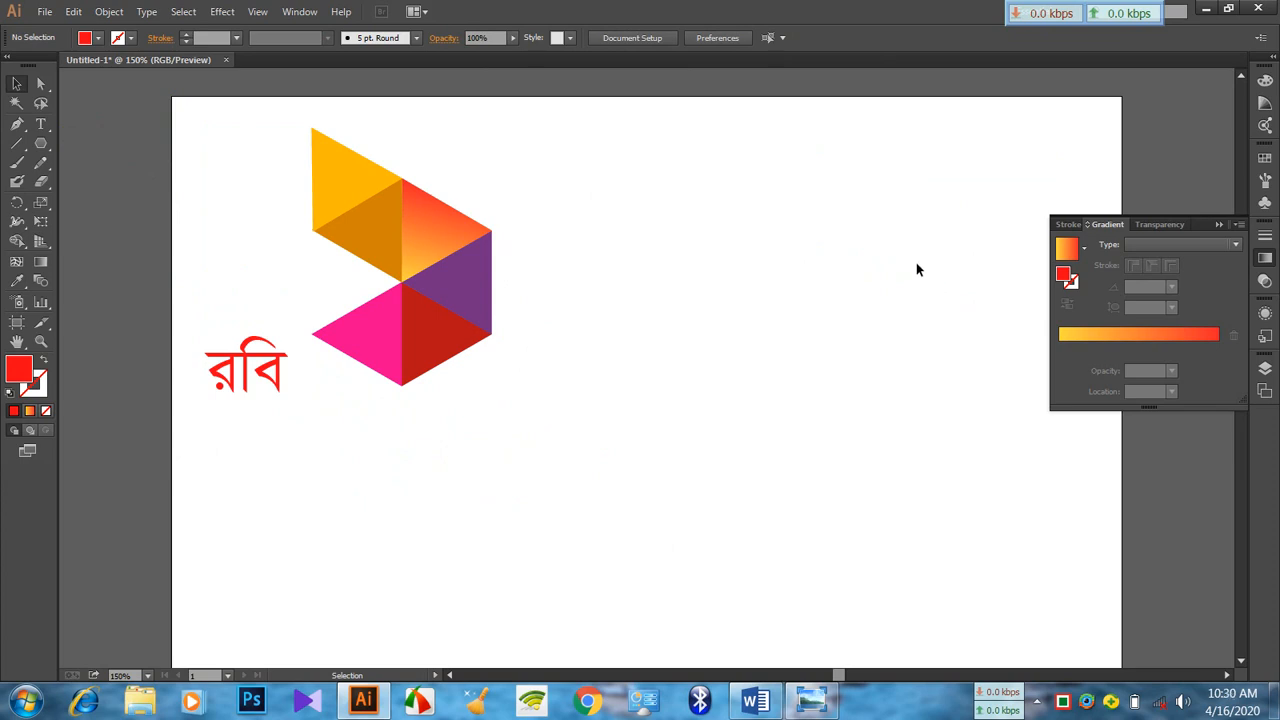
pyautogui.scroll(-4, 923, 252)
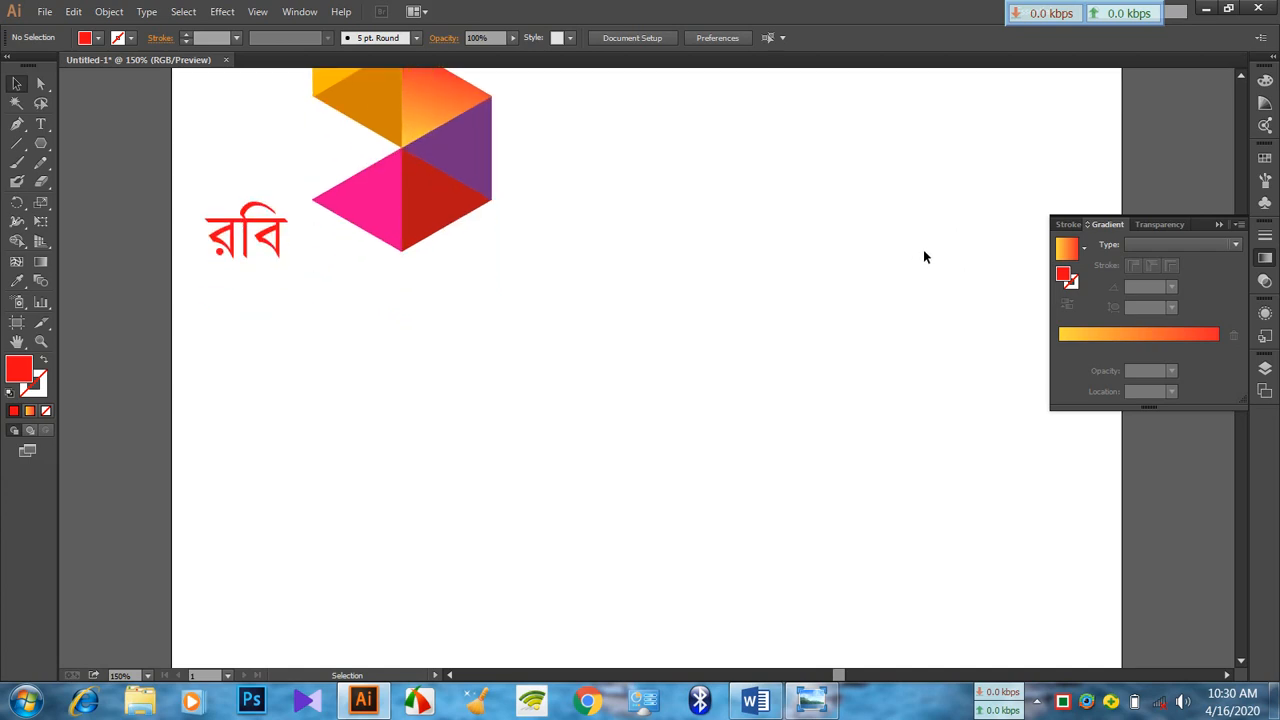
pyautogui.scroll(3, 923, 254)
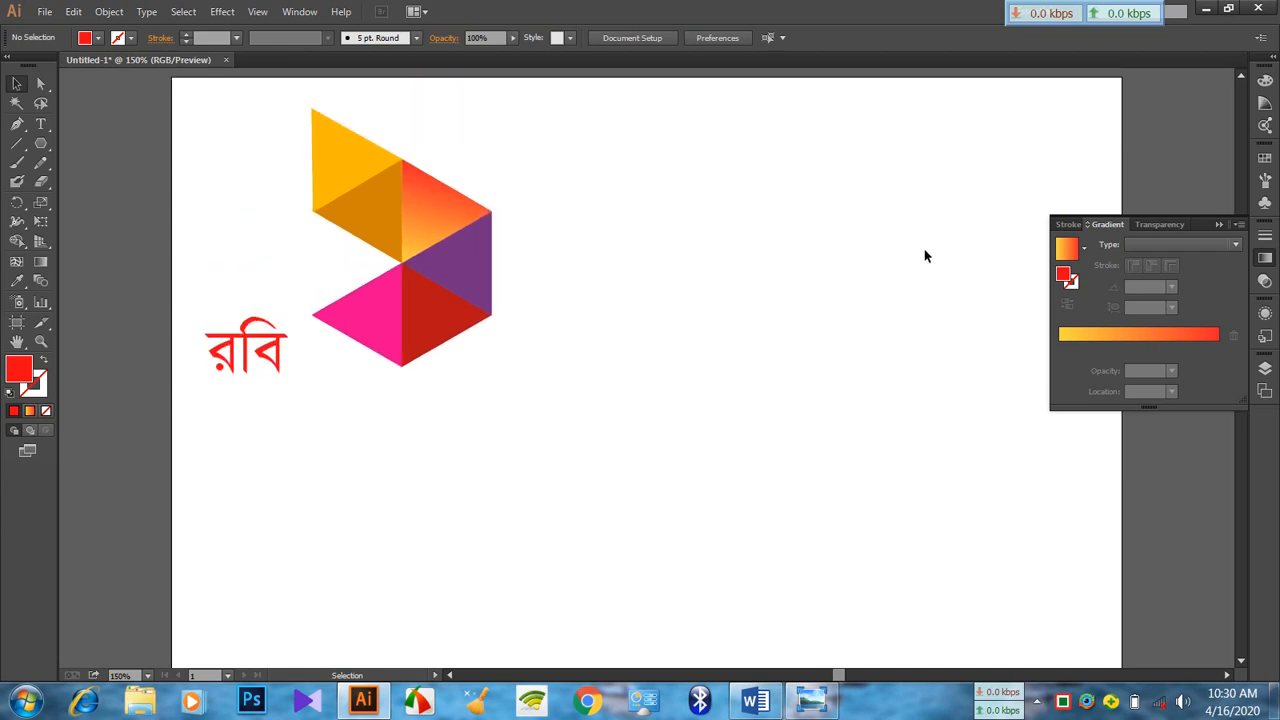
pyautogui.click(1220, 224)
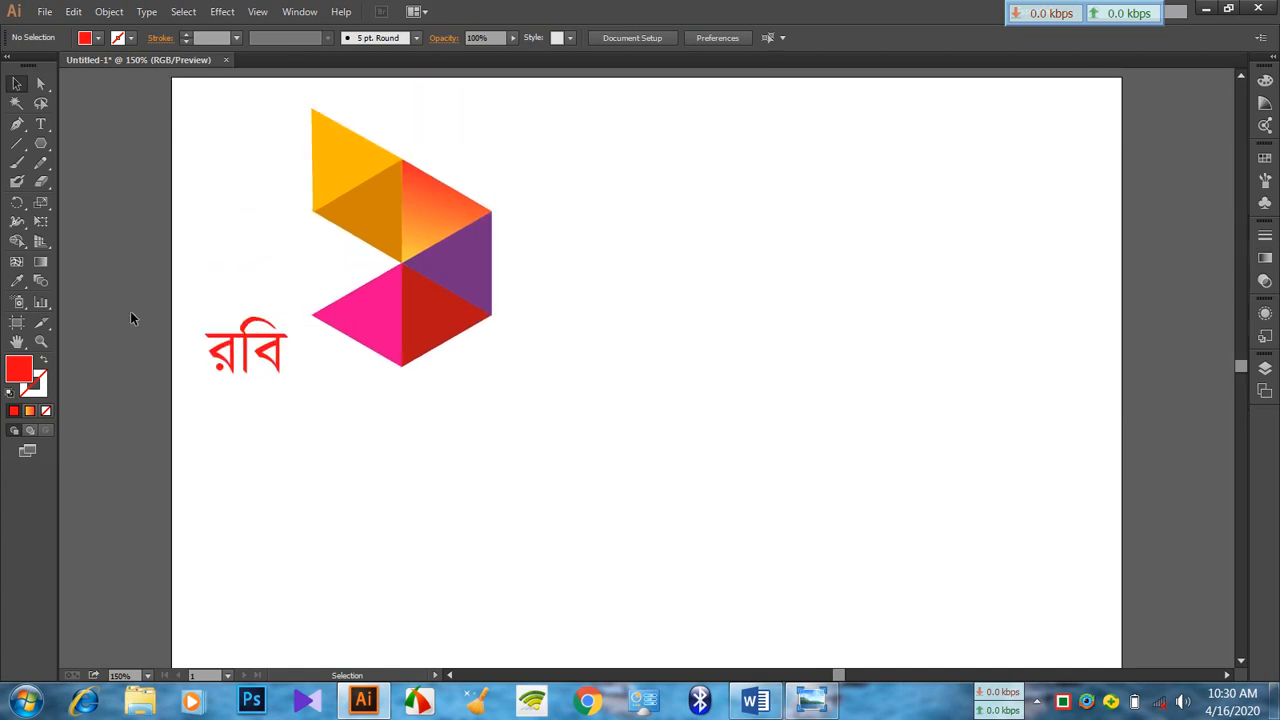
pyautogui.click(39, 147)
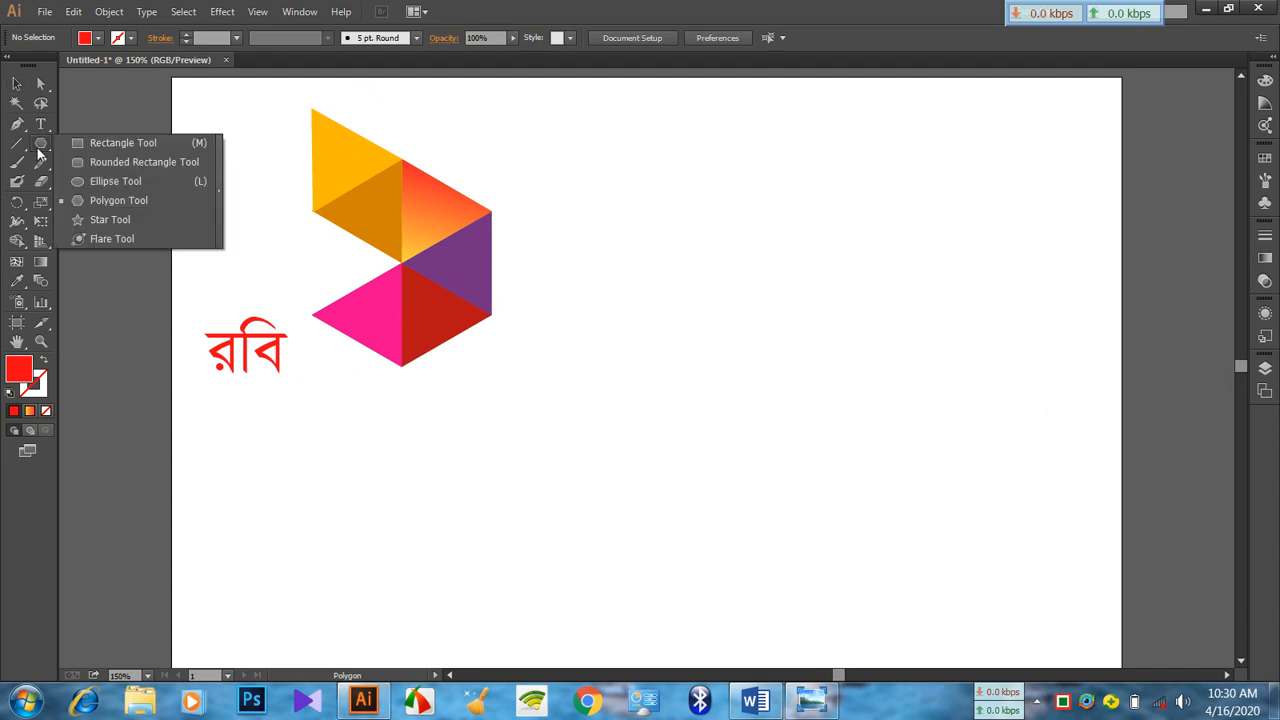
pyautogui.click(81, 162)
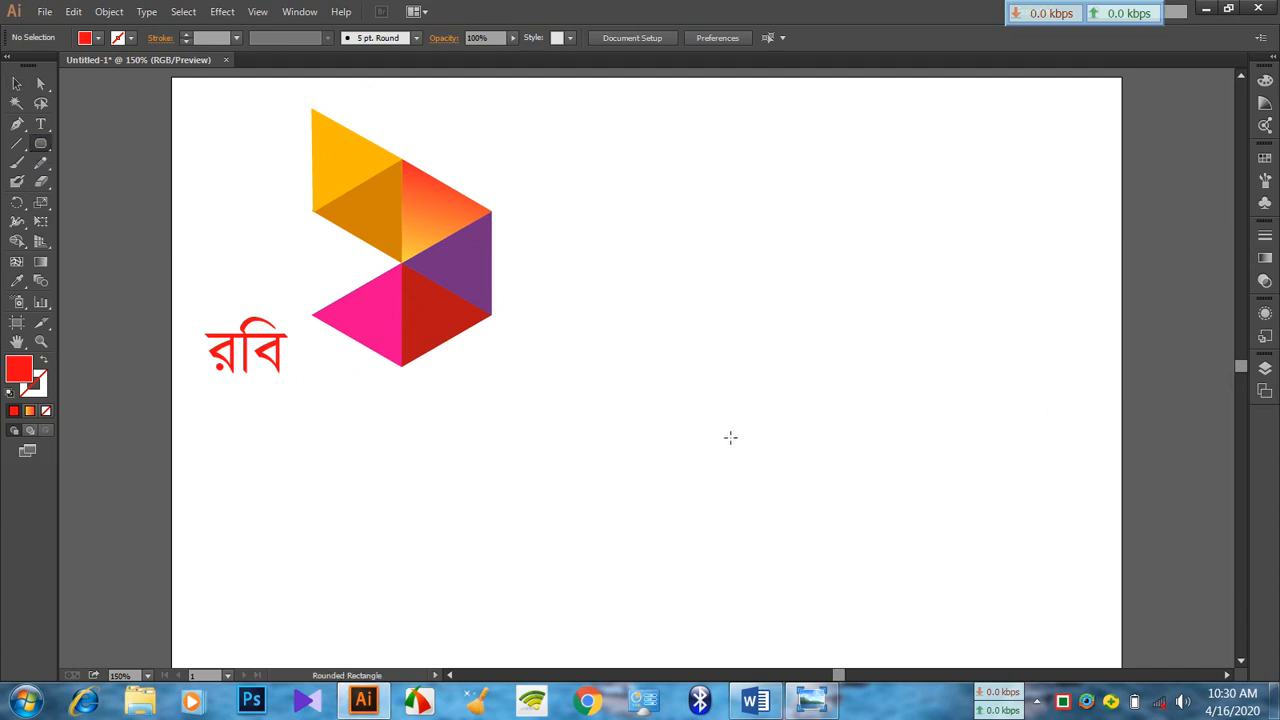
pyautogui.scroll(-3, 713, 395)
pyautogui.scroll(-4, 711, 385)
pyautogui.scroll(4, 706, 371)
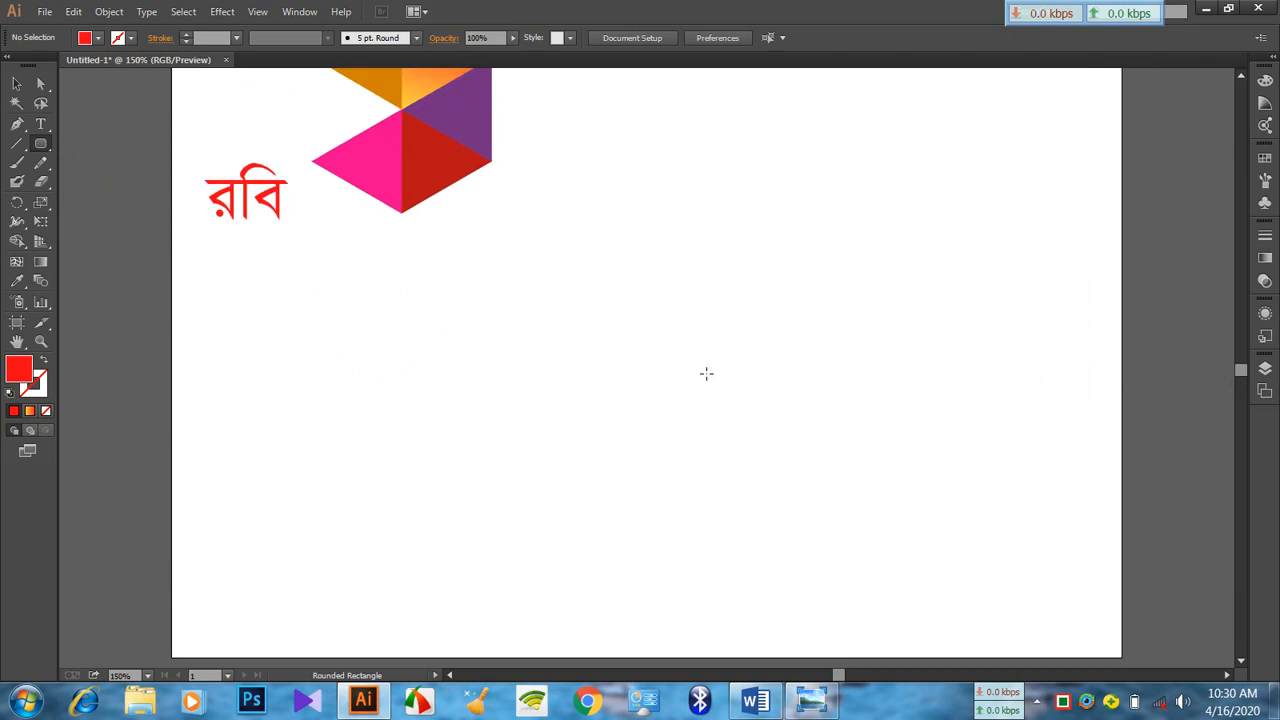
pyautogui.moveTo(664, 327); pyautogui.dragTo(730, 384)
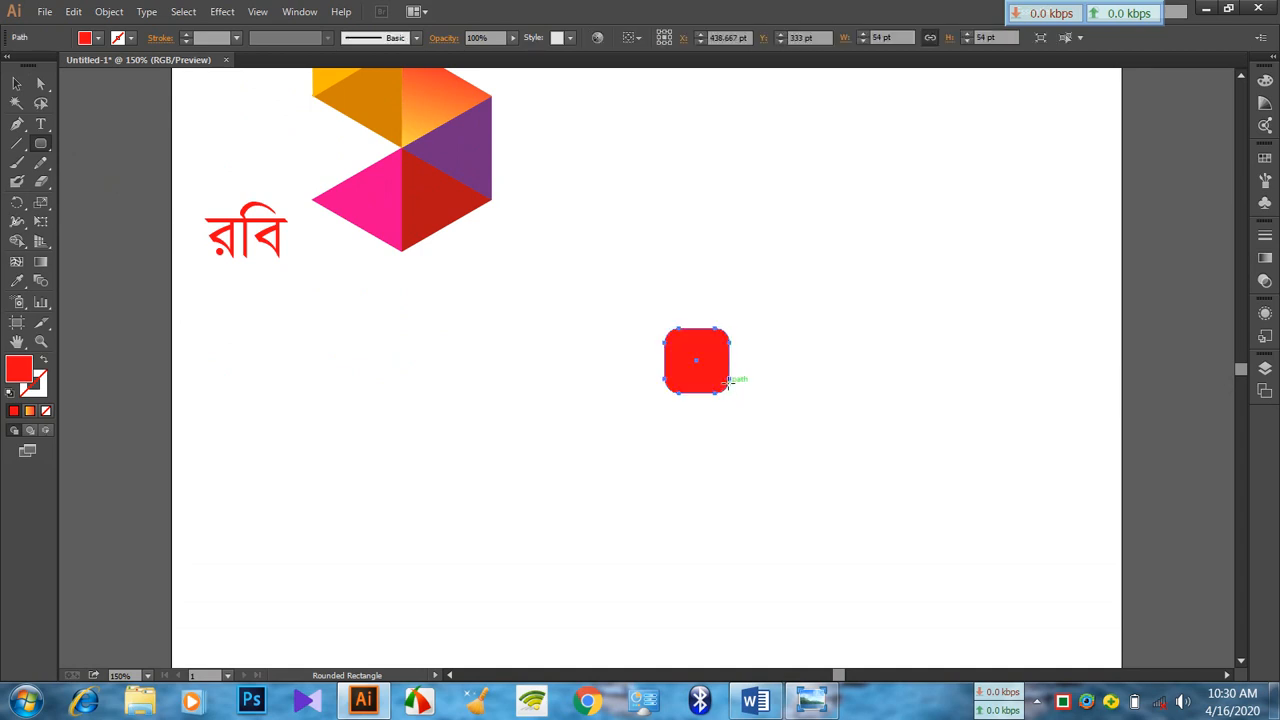
pyautogui.press('Delete')
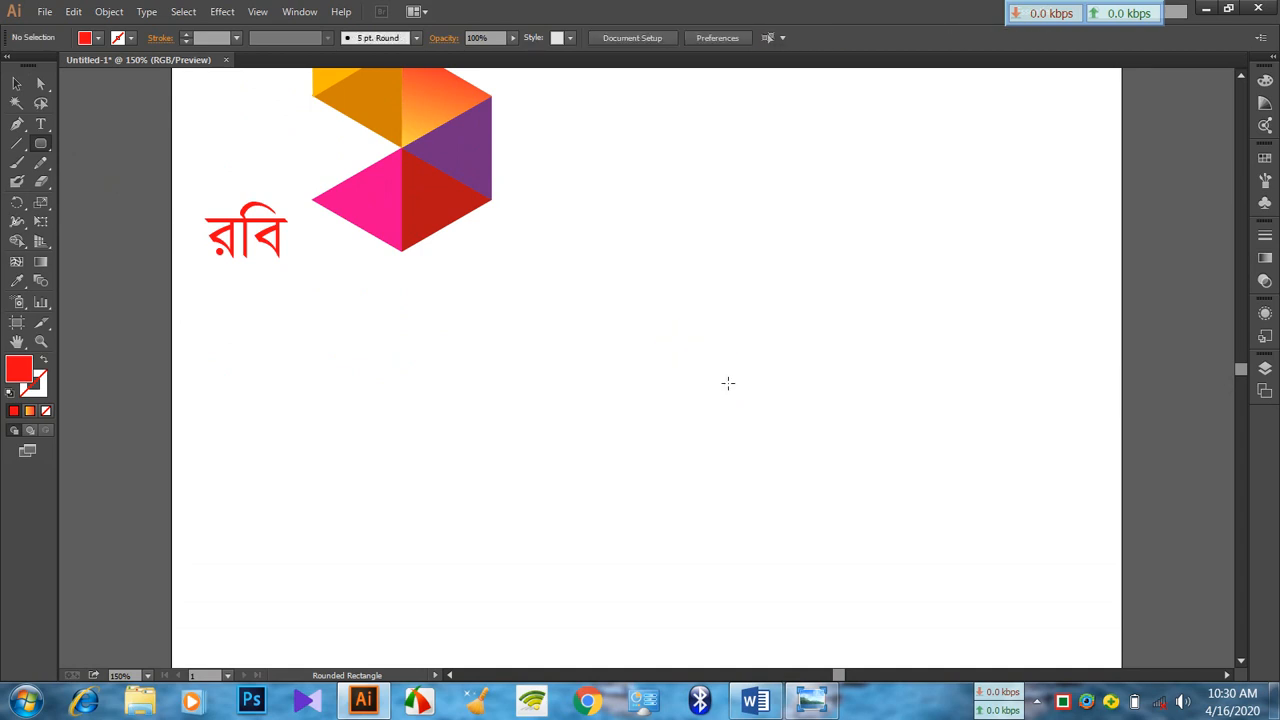
# Draw a circle about 57 pt in diameter on the empty artboard area below and right of the logo
pyautogui.click(47, 144)
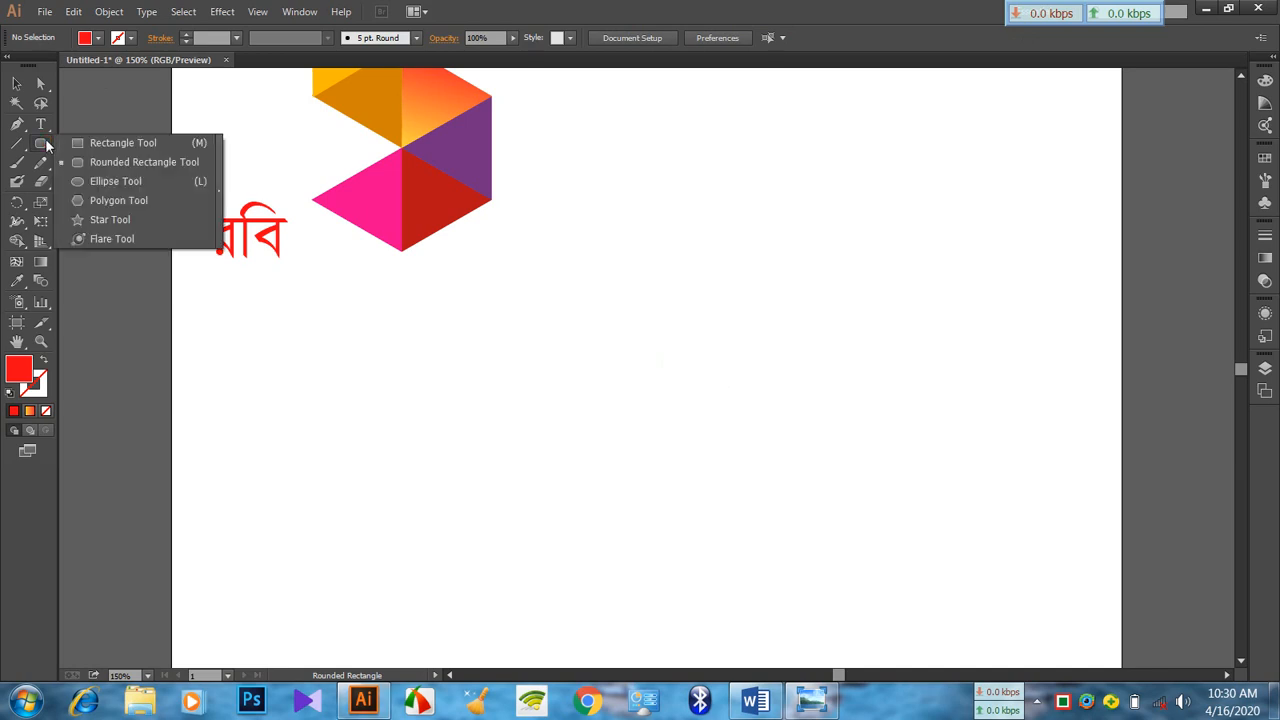
pyautogui.click(112, 186)
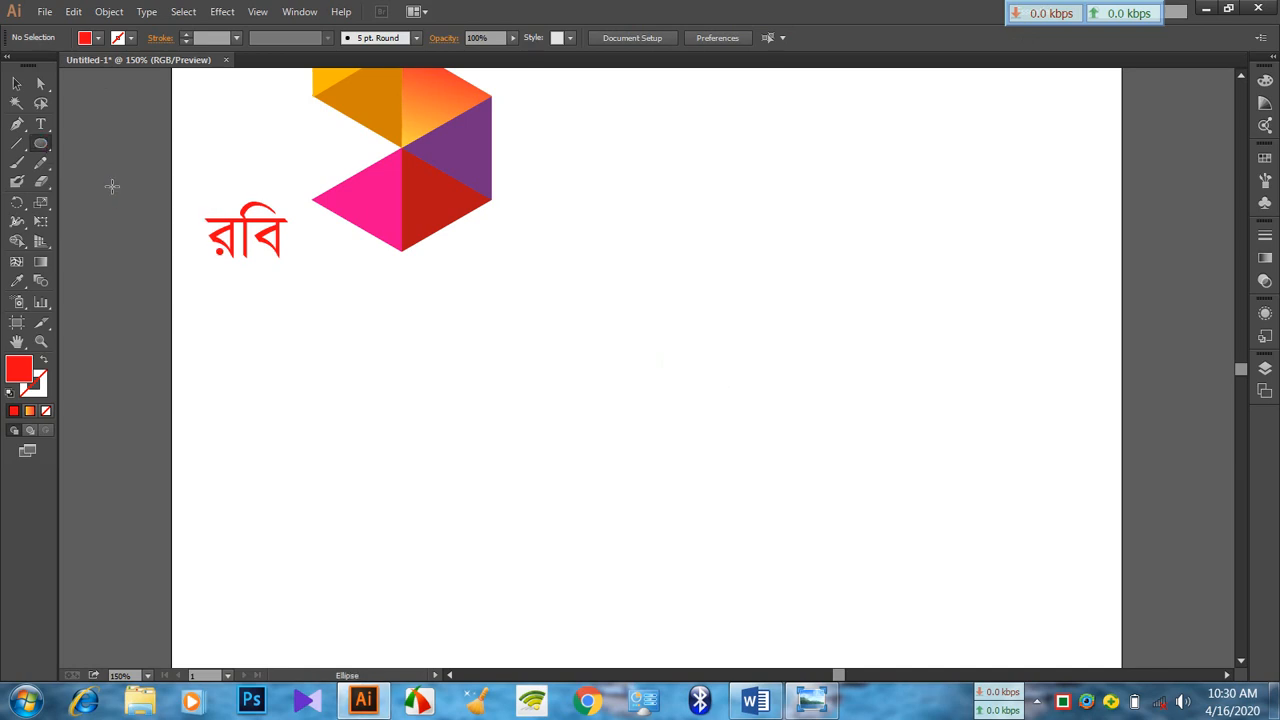
pyautogui.moveTo(658, 324); pyautogui.dragTo(720, 394)
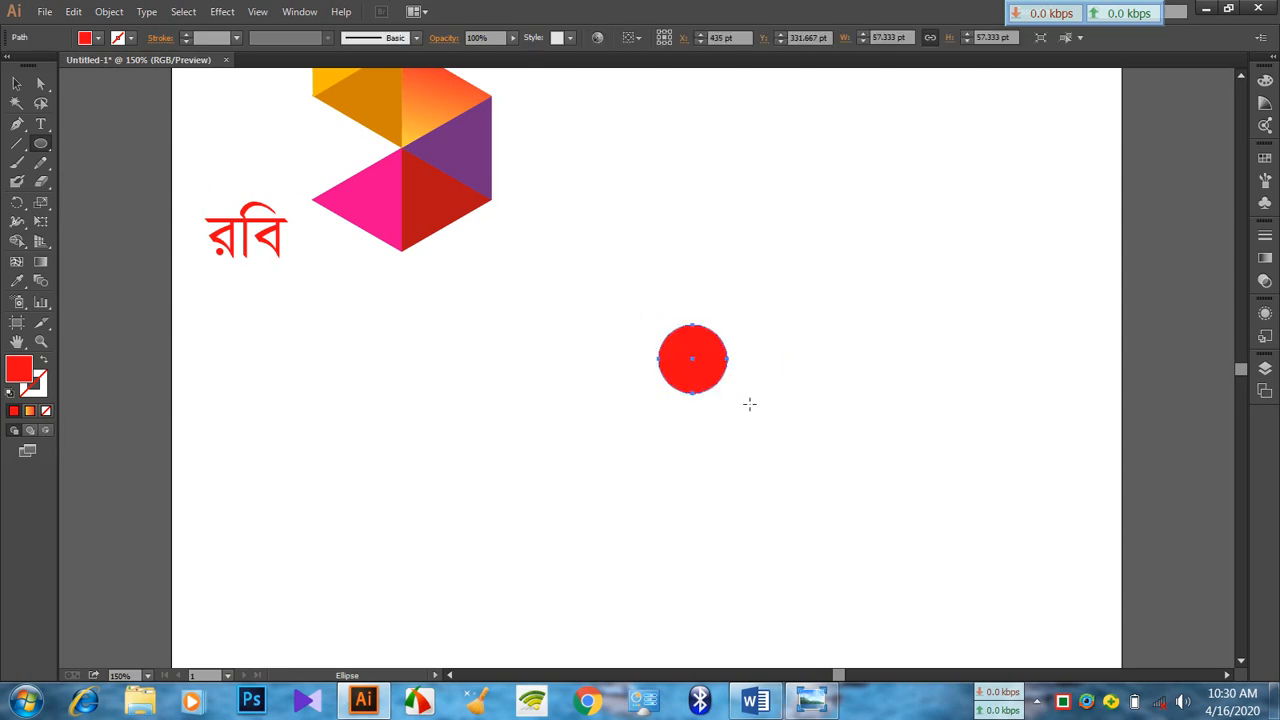
# Give the new circle a black stroke and no fill
pyautogui.click(133, 38)
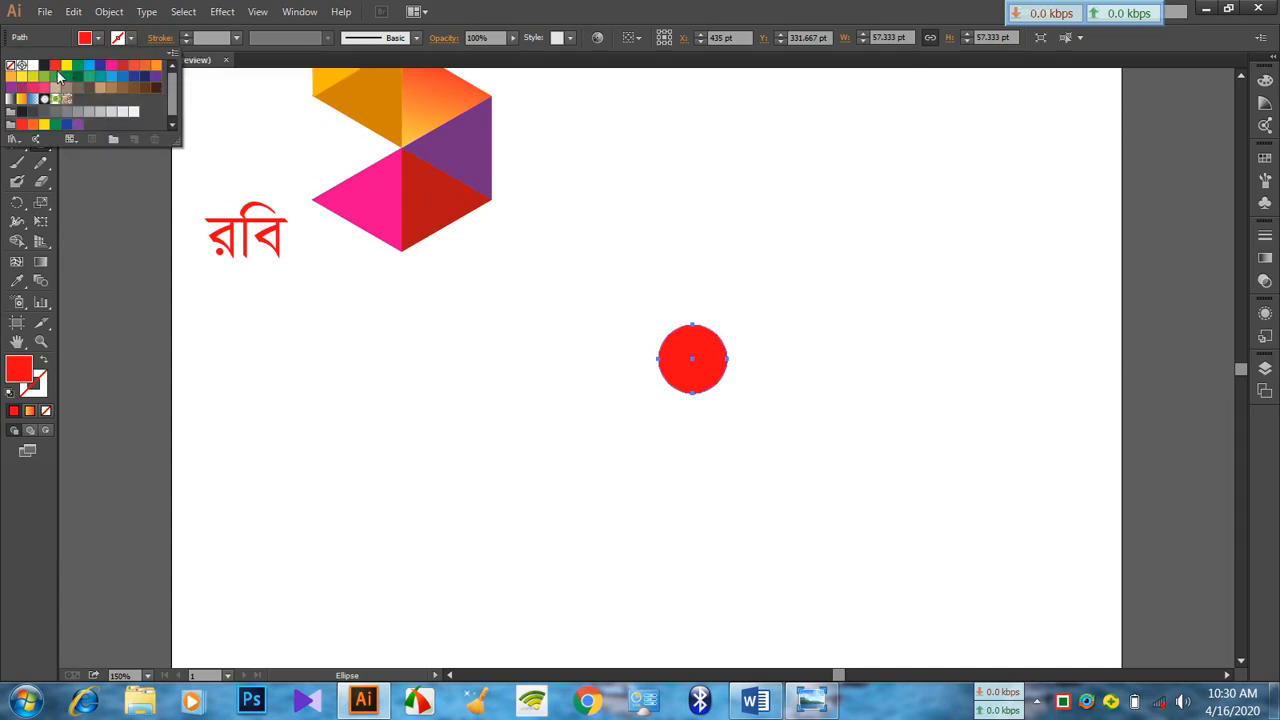
pyautogui.click(44, 65)
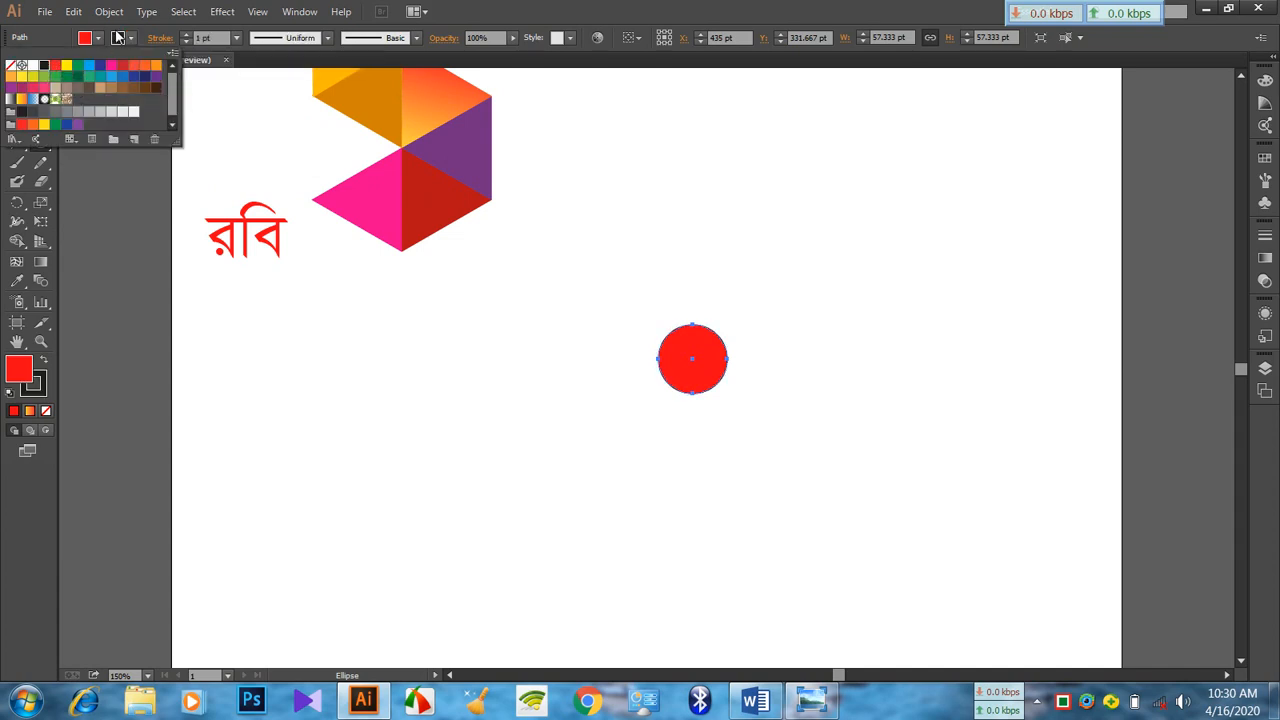
pyautogui.click(100, 38)
pyautogui.click(100, 38)
pyautogui.click(11, 65)
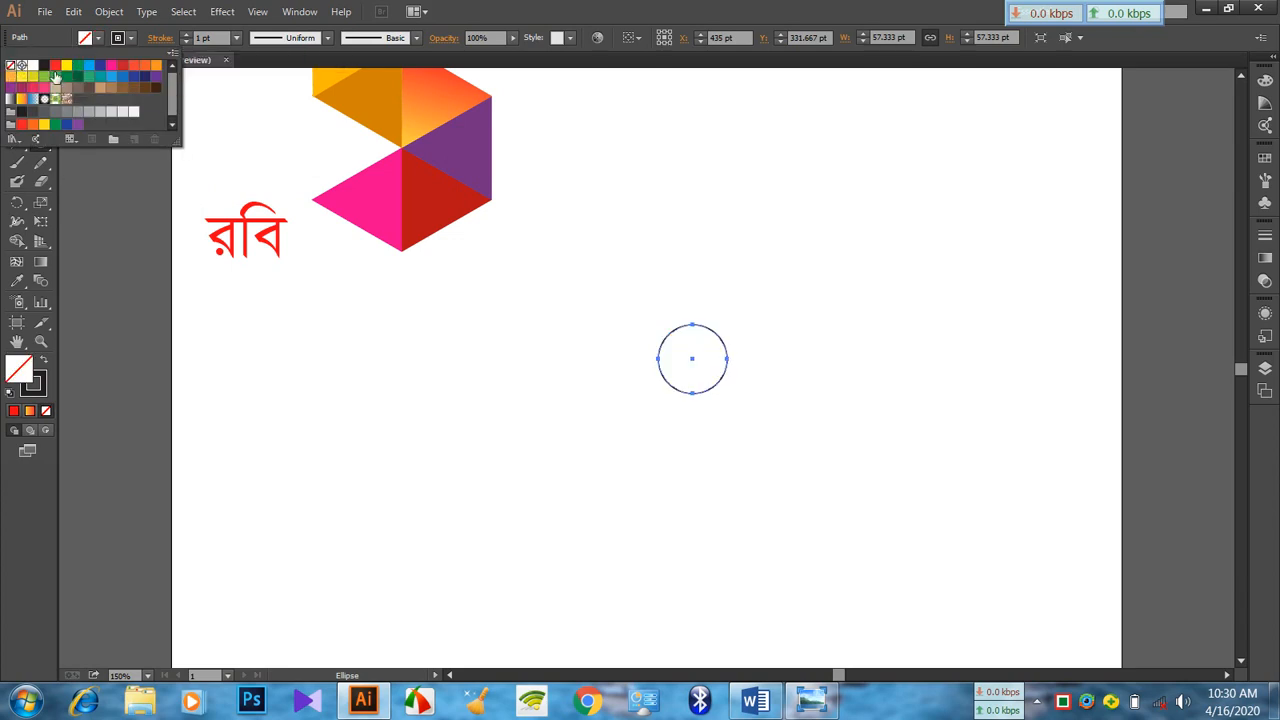
pyautogui.click(83, 187)
pyautogui.click(16, 82)
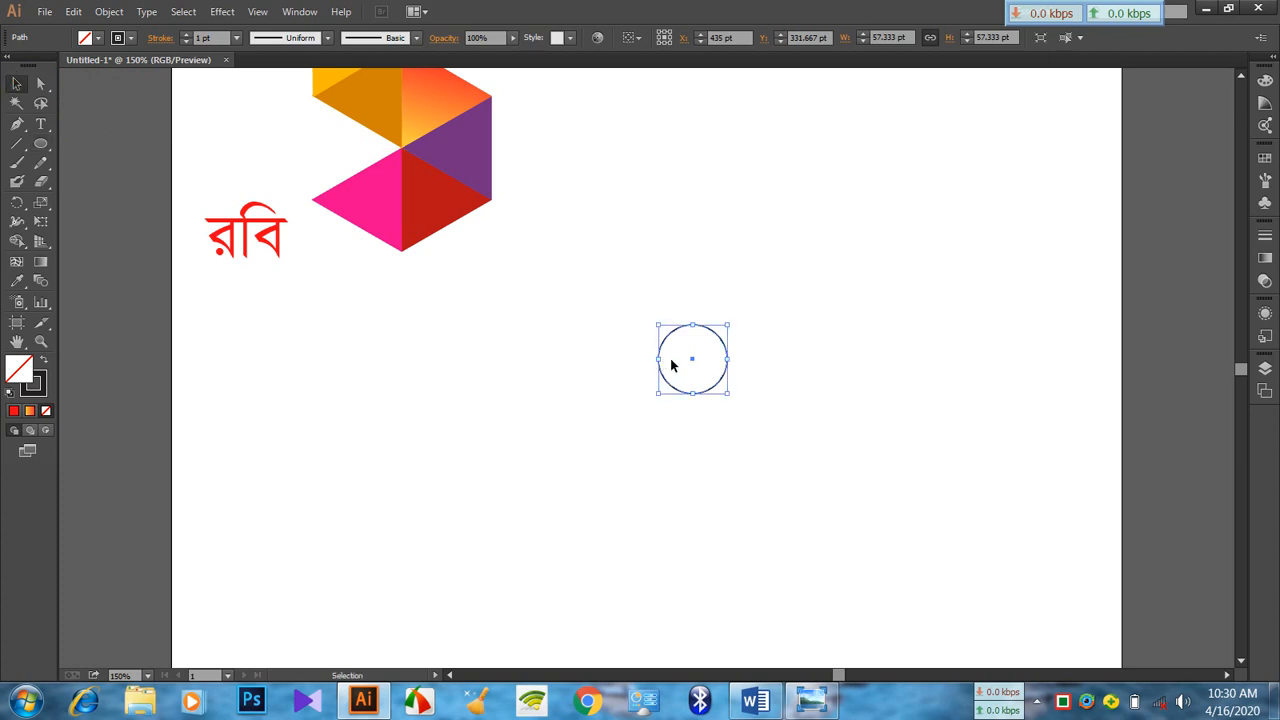
pyautogui.click(685, 364)
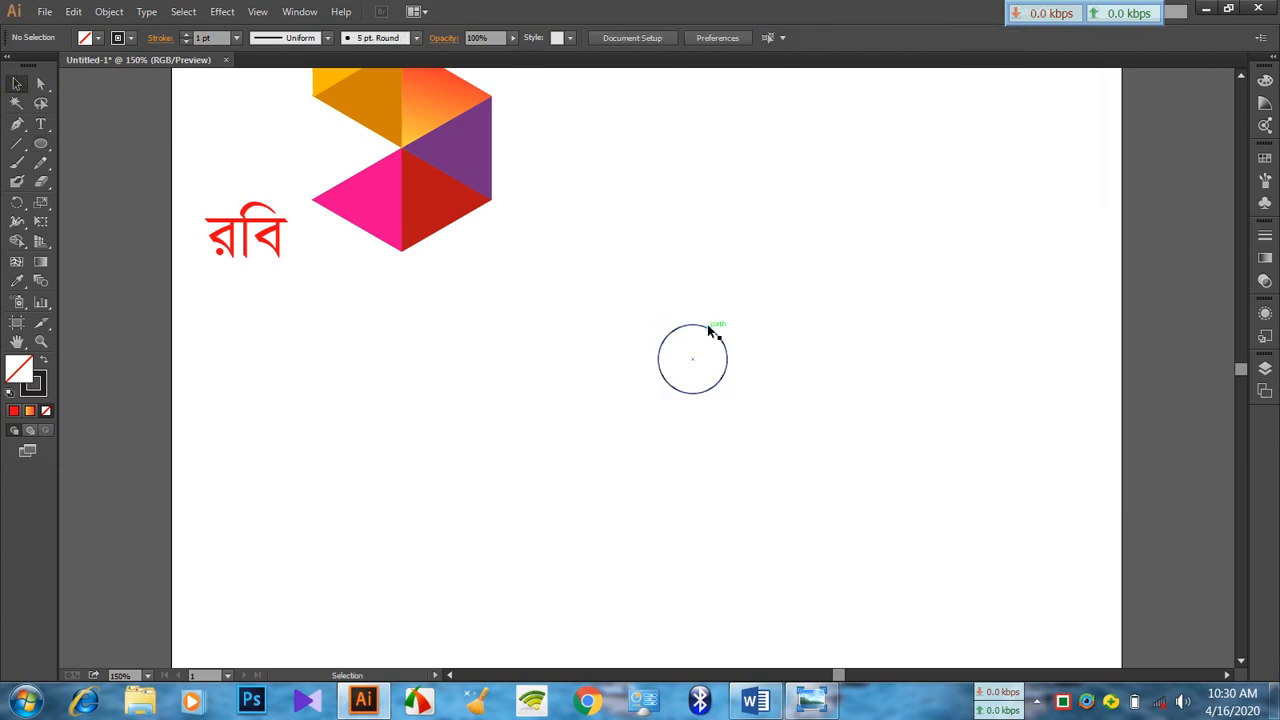
# Create an enlarged concentric copy of the circle, about 79 pt in diameter, in front of the original
pyautogui.click(714, 334)
pyautogui.press('a')
pyautogui.press('v')
pyautogui.press('a')
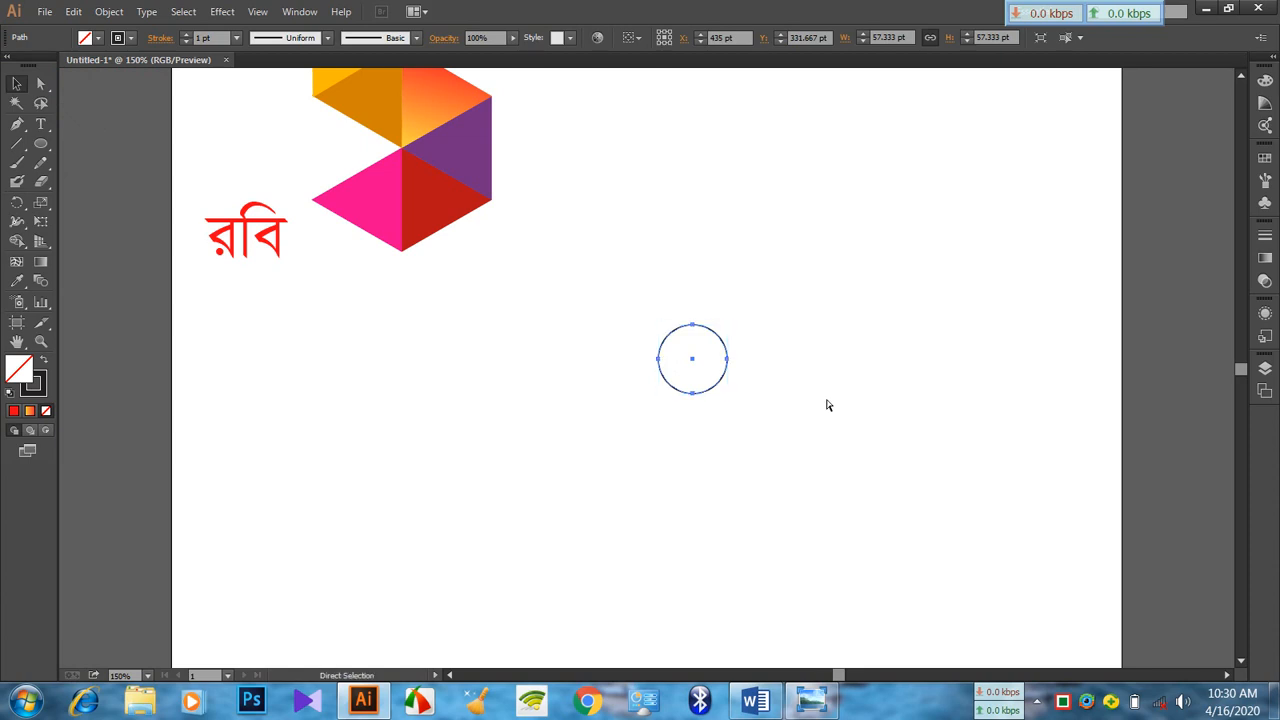
pyautogui.press('v')
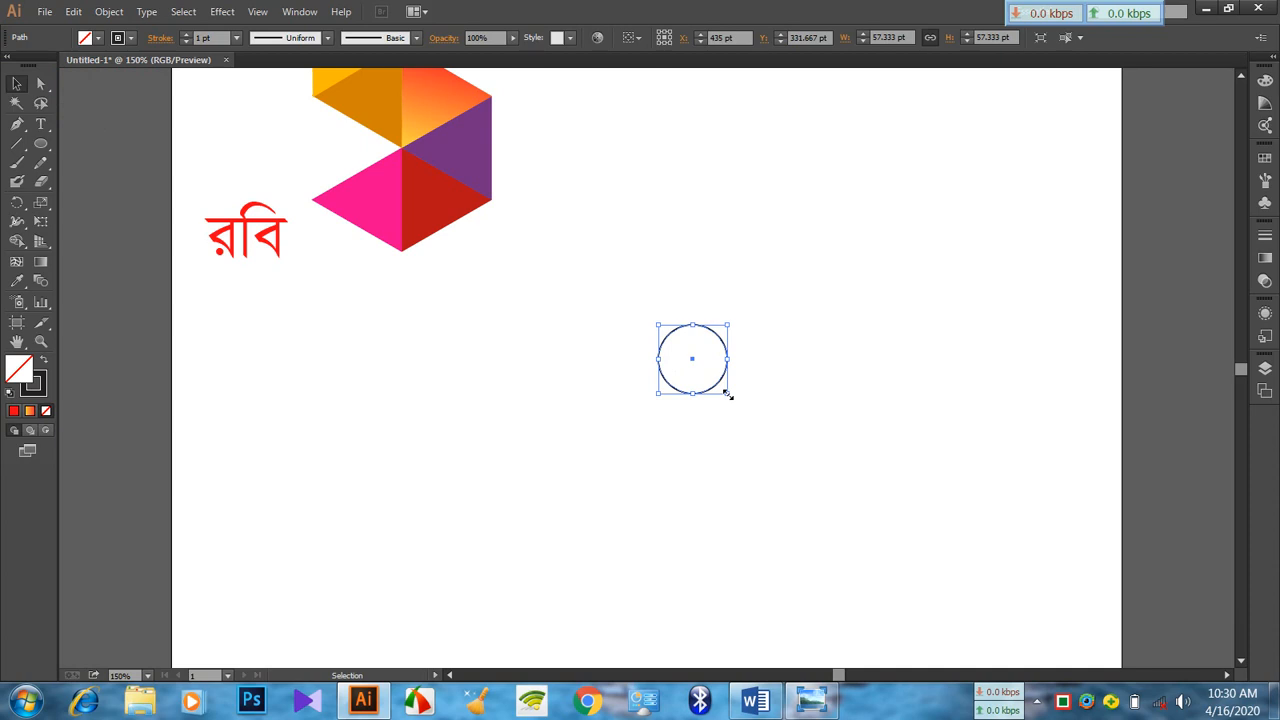
pyautogui.moveTo(728, 394); pyautogui.dragTo(741, 406)
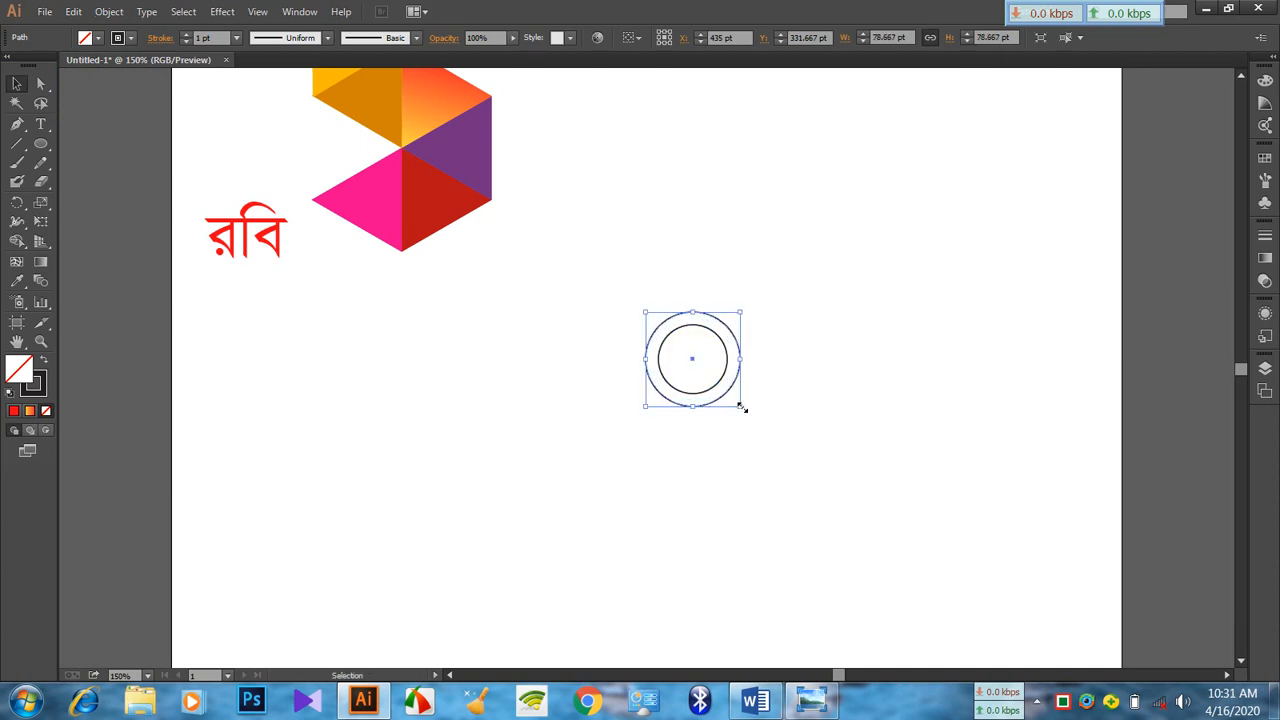
# Create a third concentric circle by copying the outer one and enlarging it to about 188 pt in diameter
pyautogui.press('a')
pyautogui.press('v')
pyautogui.press('a')
pyautogui.press('v')
pyautogui.moveTo(742, 408); pyautogui.dragTo(813, 471)
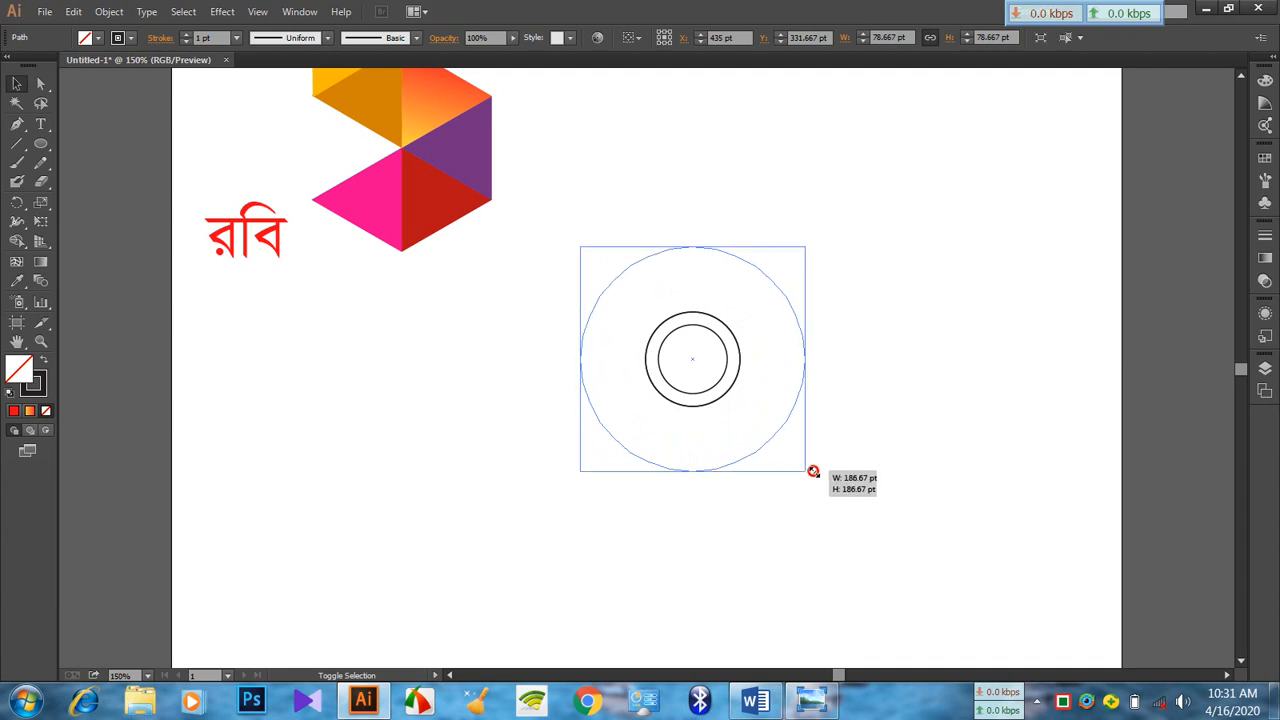
pyautogui.moveTo(813, 471); pyautogui.dragTo(815, 470)
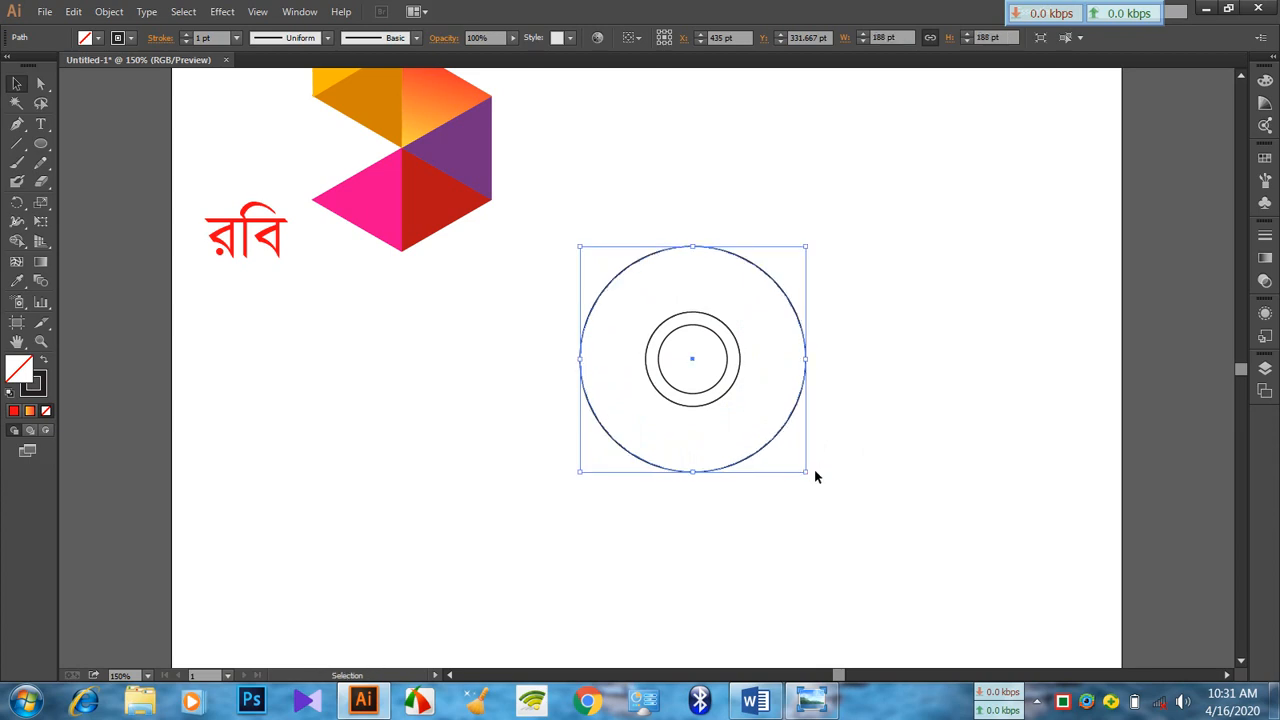
pyautogui.click(885, 457)
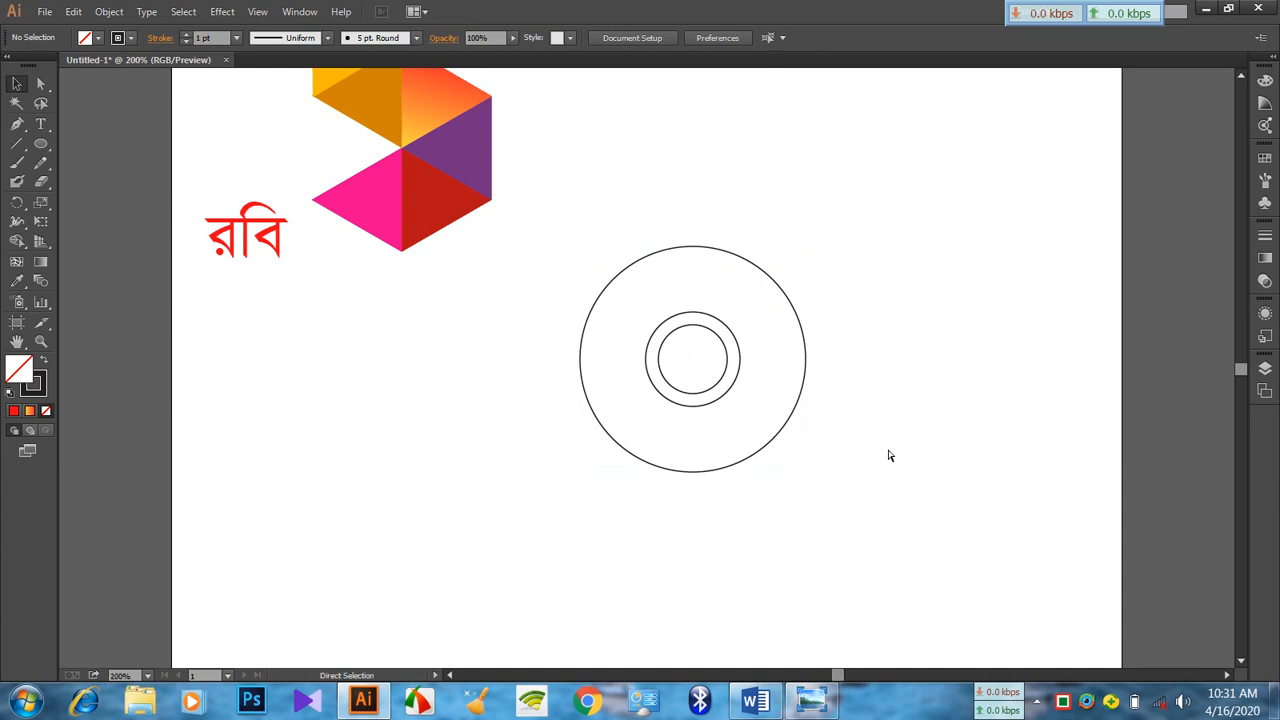
pyautogui.hotkey('ctrl', '+')
pyautogui.hotkey('ctrl', '+')
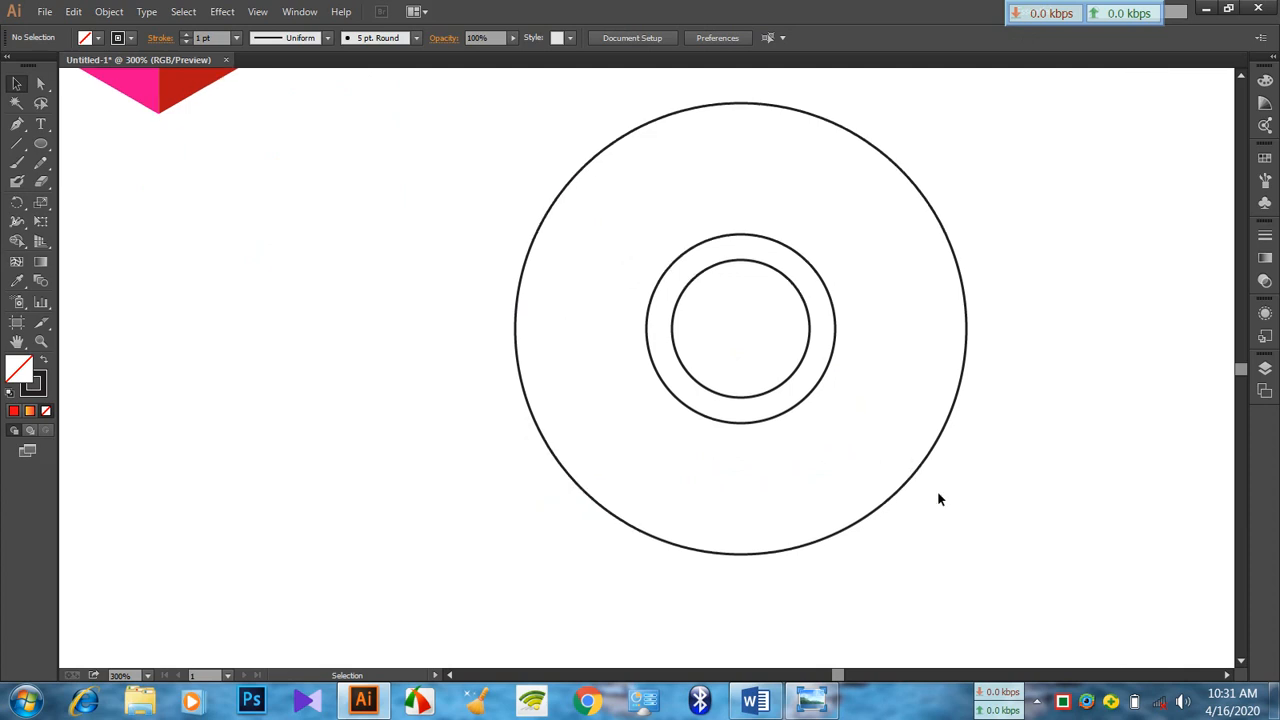
pyautogui.click(1226, 675)
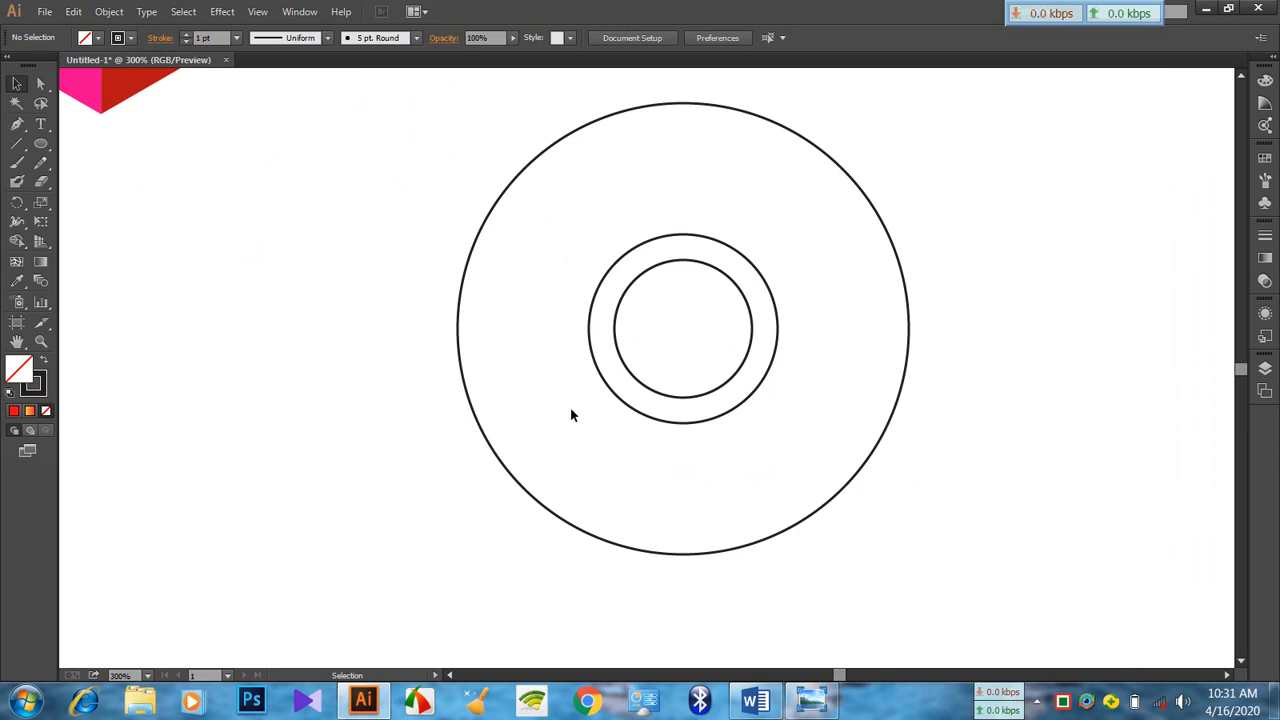
# Draw a horizontal line about 86 pt long from the top of the middle circle to the outer circle
pyautogui.click(25, 146)
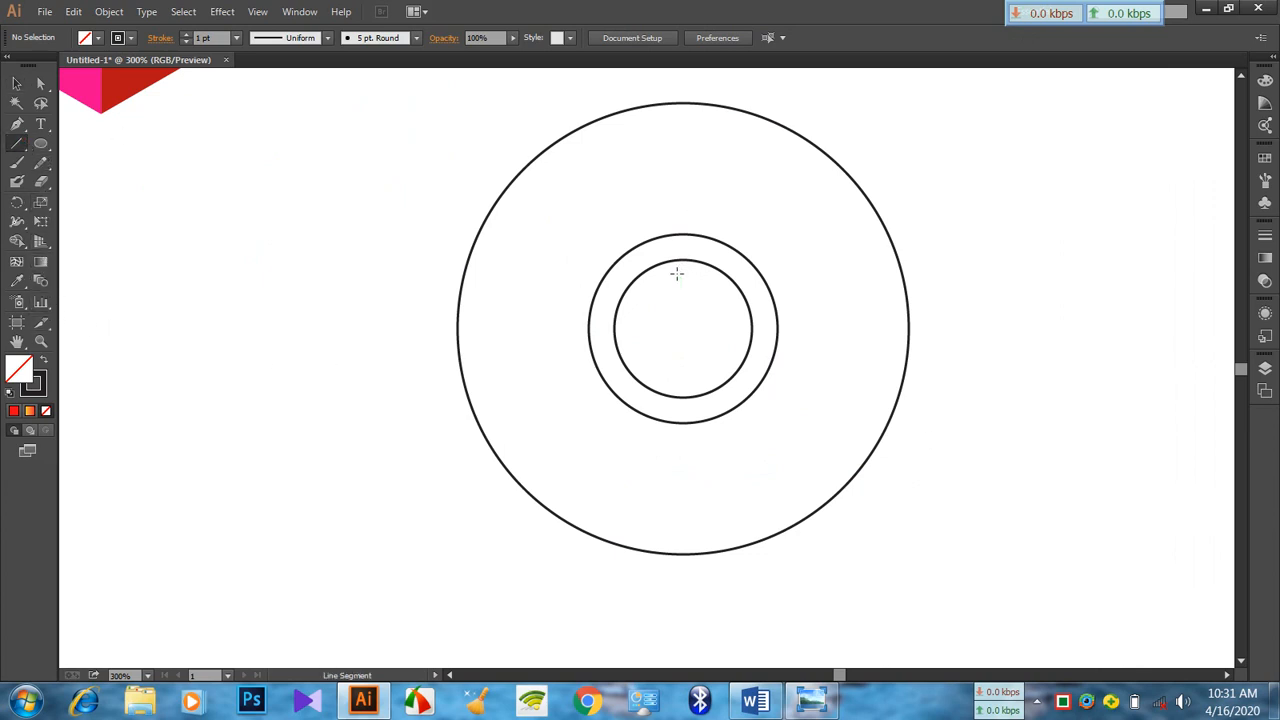
pyautogui.click(16, 84)
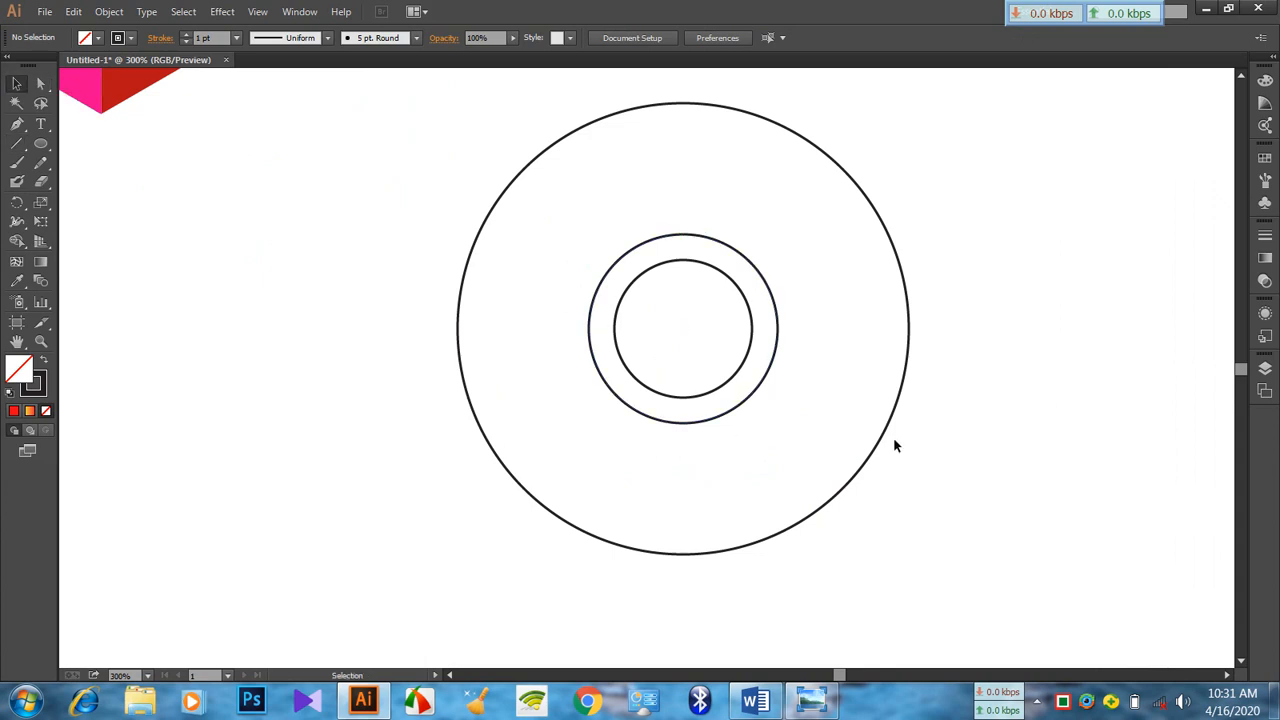
pyautogui.click(706, 237)
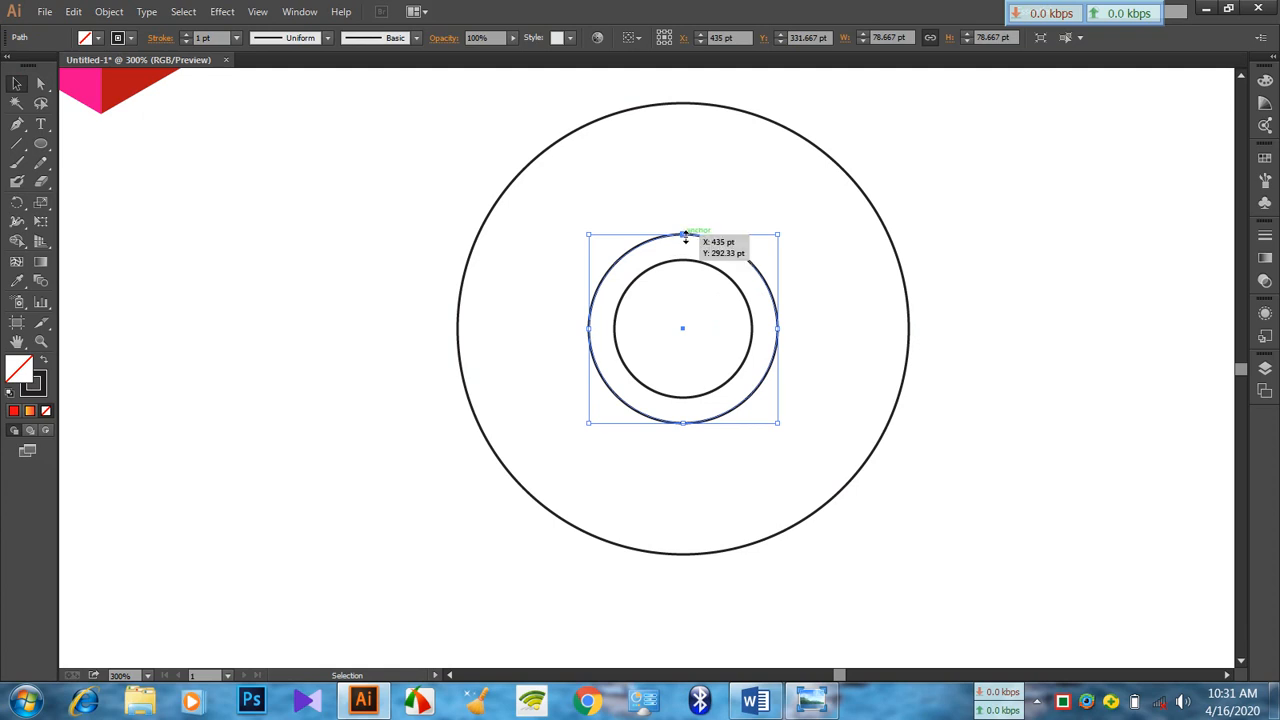
pyautogui.click(16, 145)
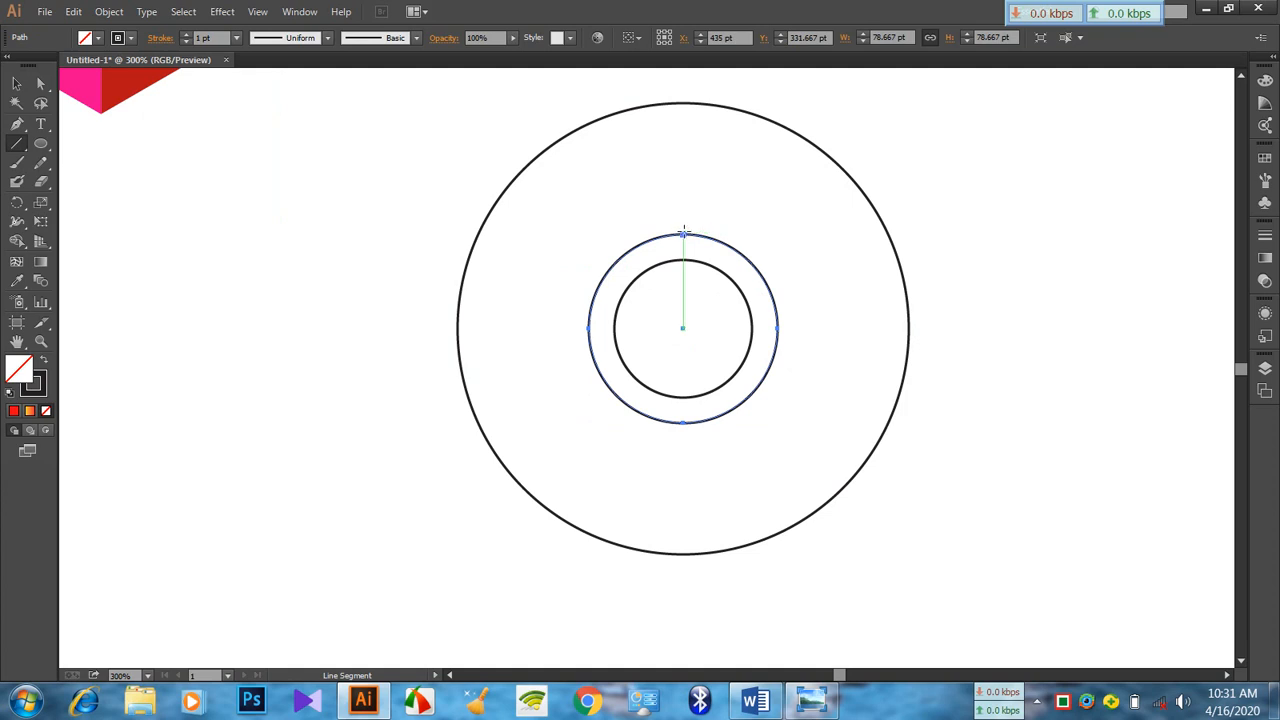
pyautogui.moveTo(683, 233); pyautogui.dragTo(889, 240)
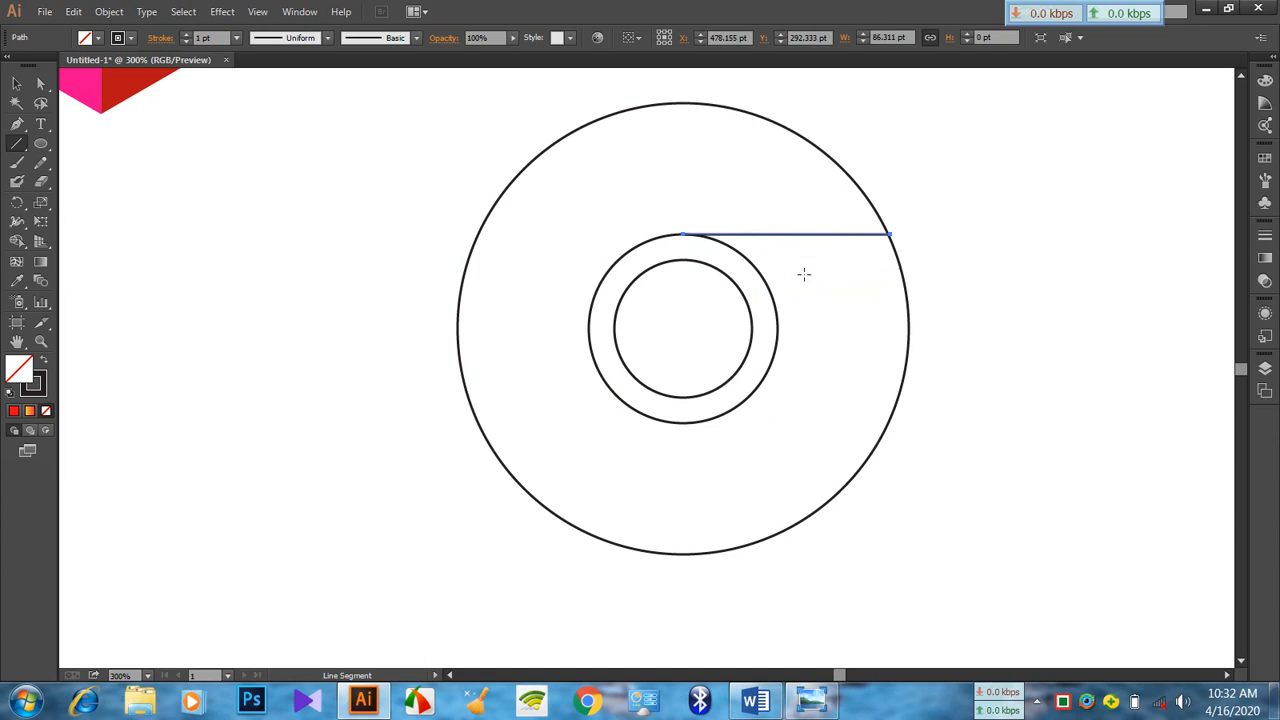
# Make two rotated copies of the line around the circles' common centre, spaced 120° apart
pyautogui.click(18, 203)
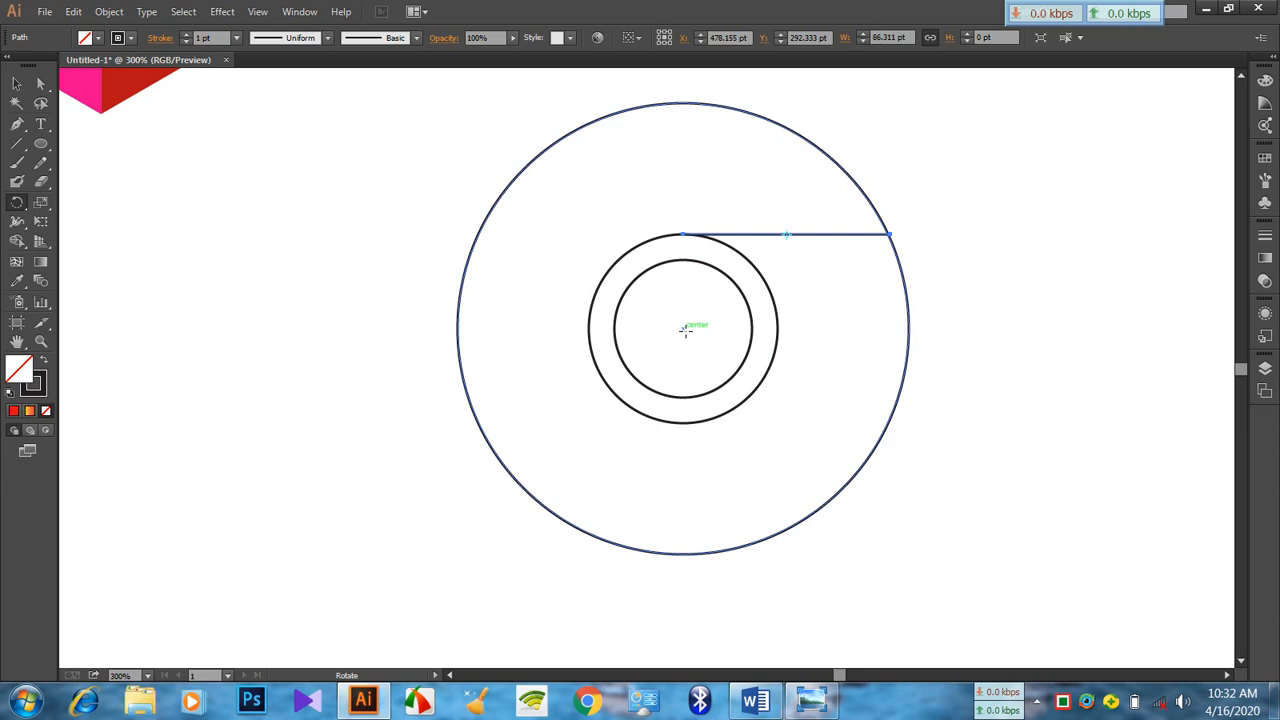
pyautogui.keyDown('alt'); pyautogui.click(685, 332); pyautogui.keyUp('alt')
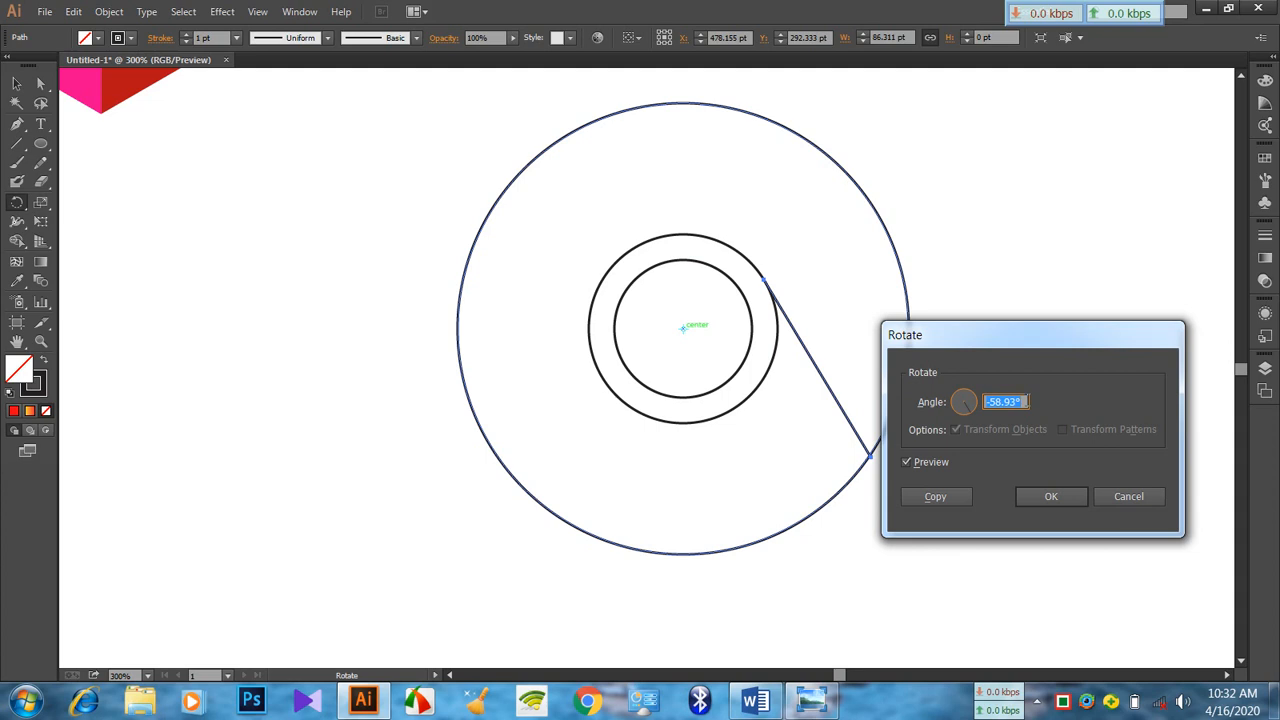
pyautogui.write('120')
pyautogui.click(969, 495)
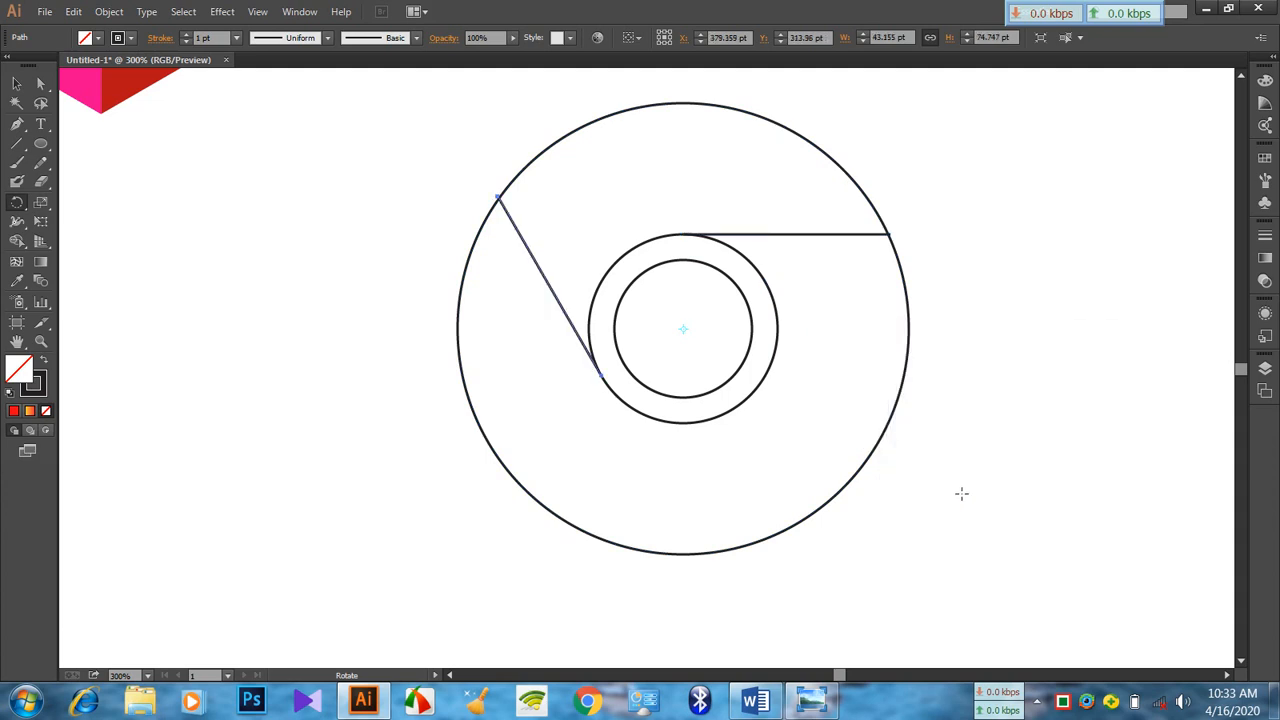
pyautogui.hotkey('ctrl', 'd')
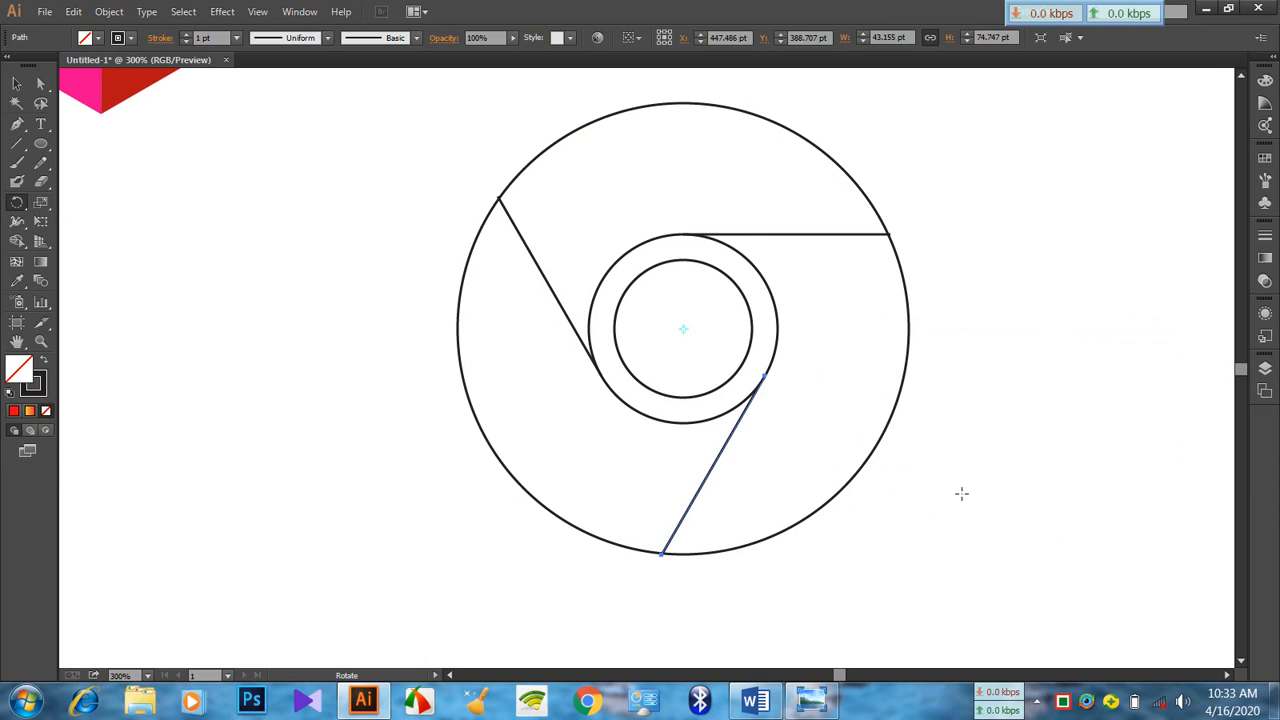
pyautogui.click(16, 83)
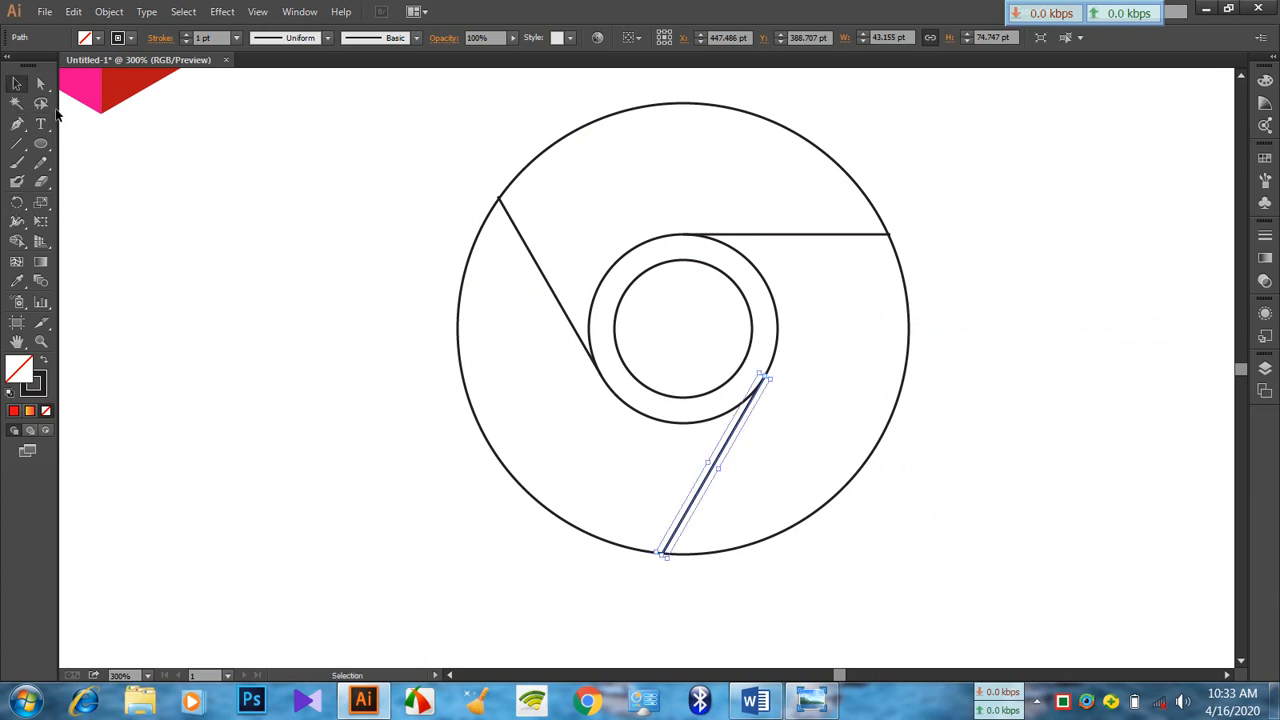
pyautogui.click(323, 240)
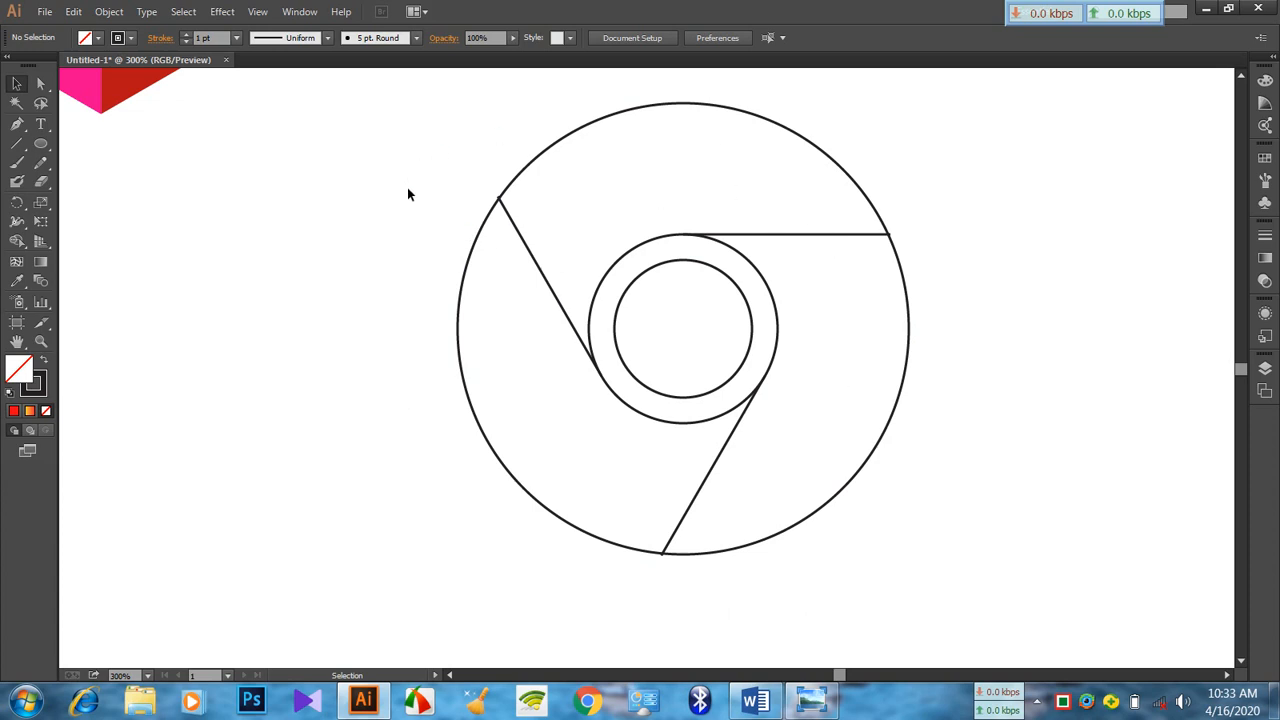
# Convert all three circles and three lines into a single Live Paint group
pyautogui.moveTo(374, 142); pyautogui.dragTo(1030, 562)
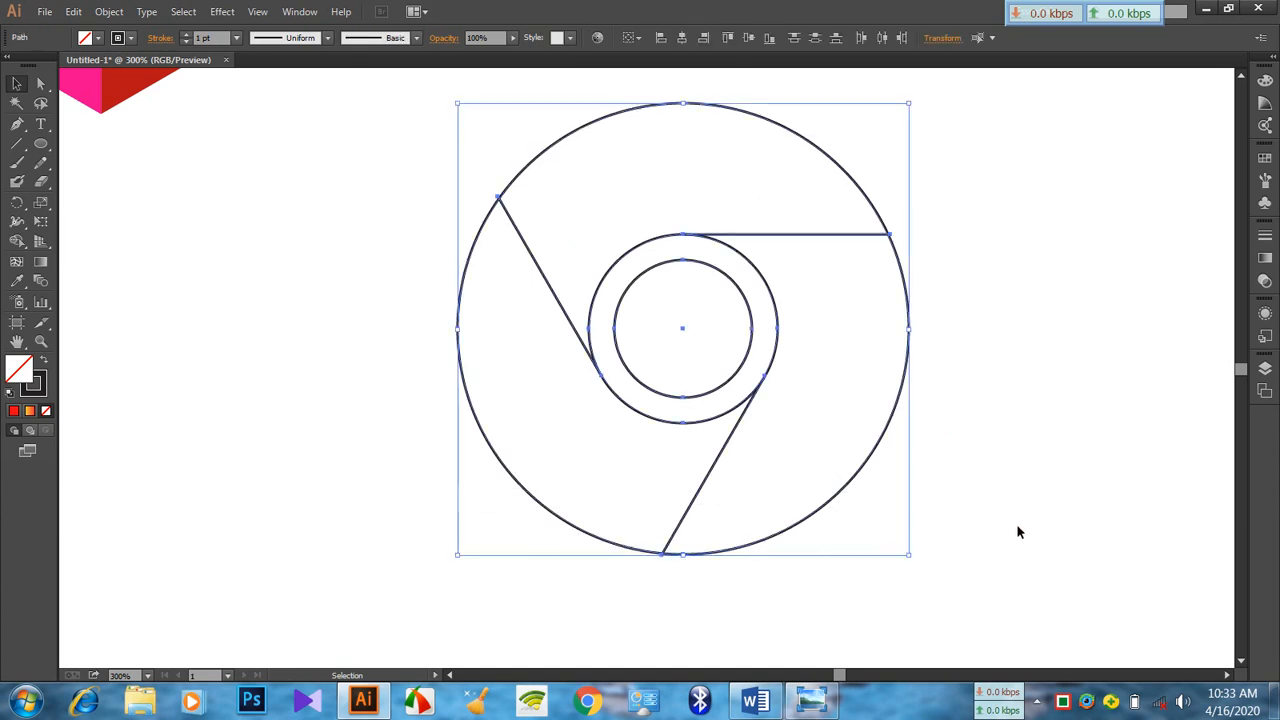
pyautogui.click(109, 11)
pyautogui.moveTo(168, 428)
pyautogui.moveTo(180, 462)
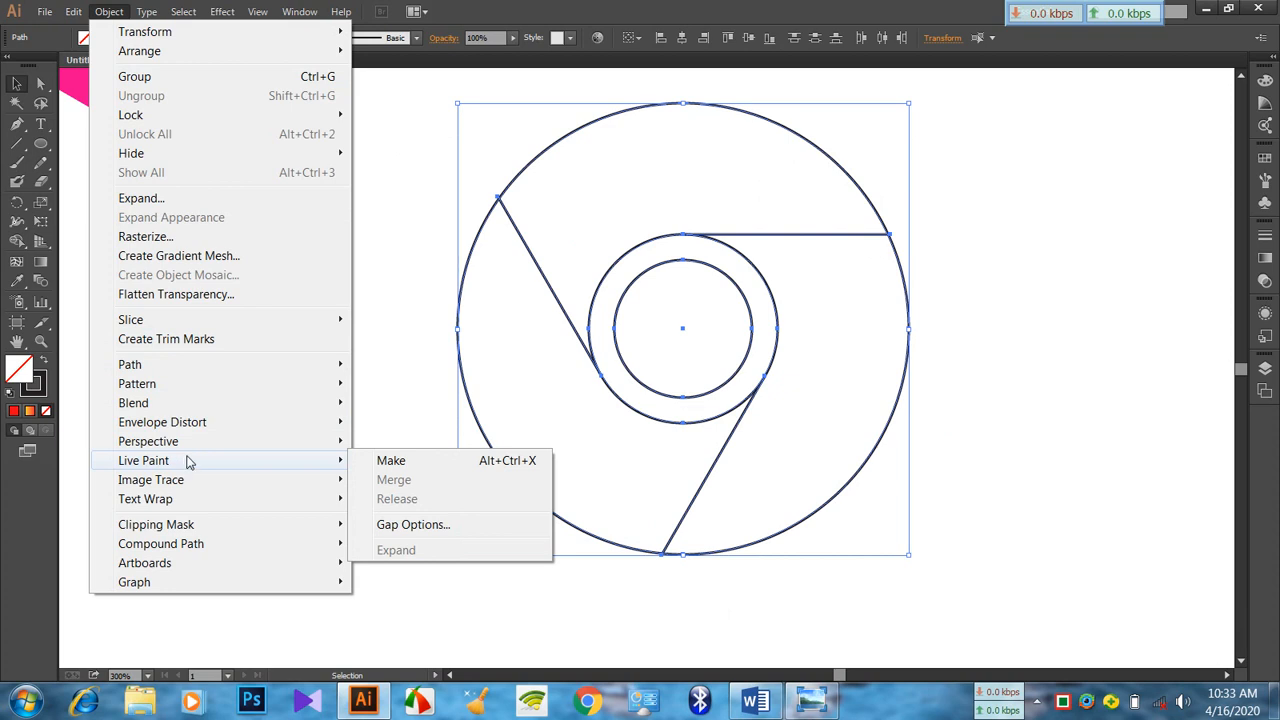
pyautogui.click(443, 463)
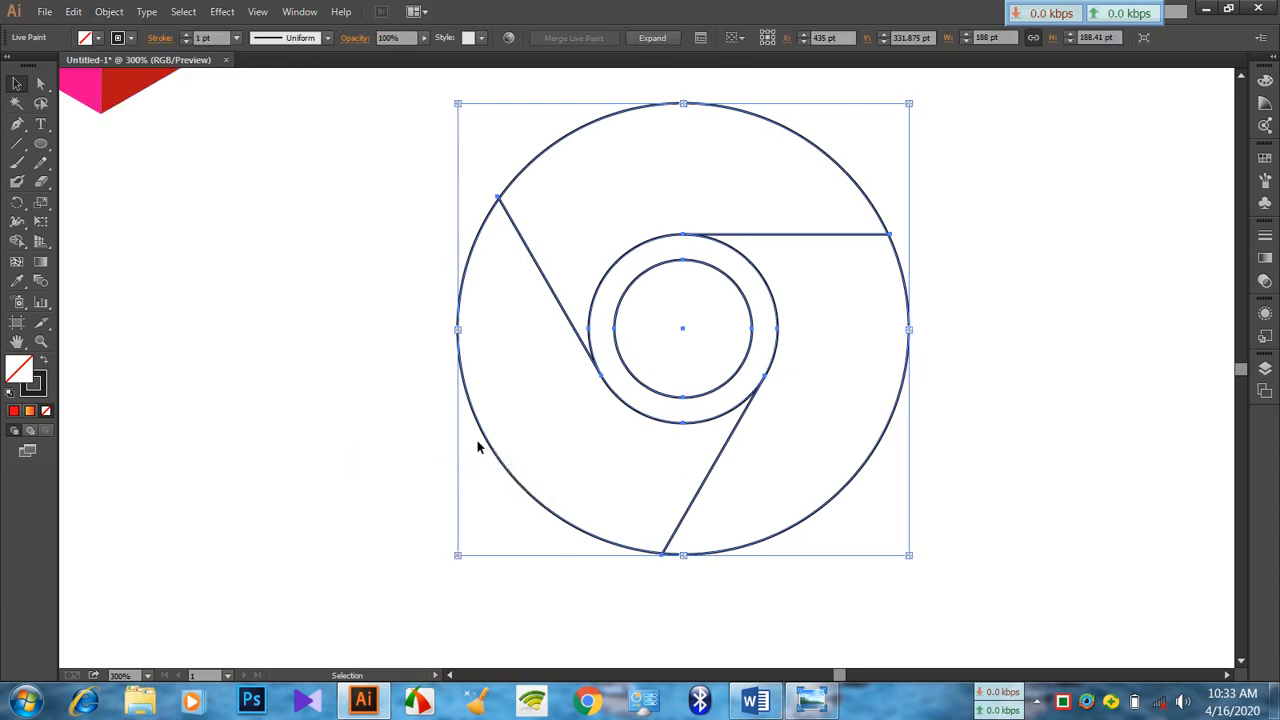
pyautogui.click(695, 172)
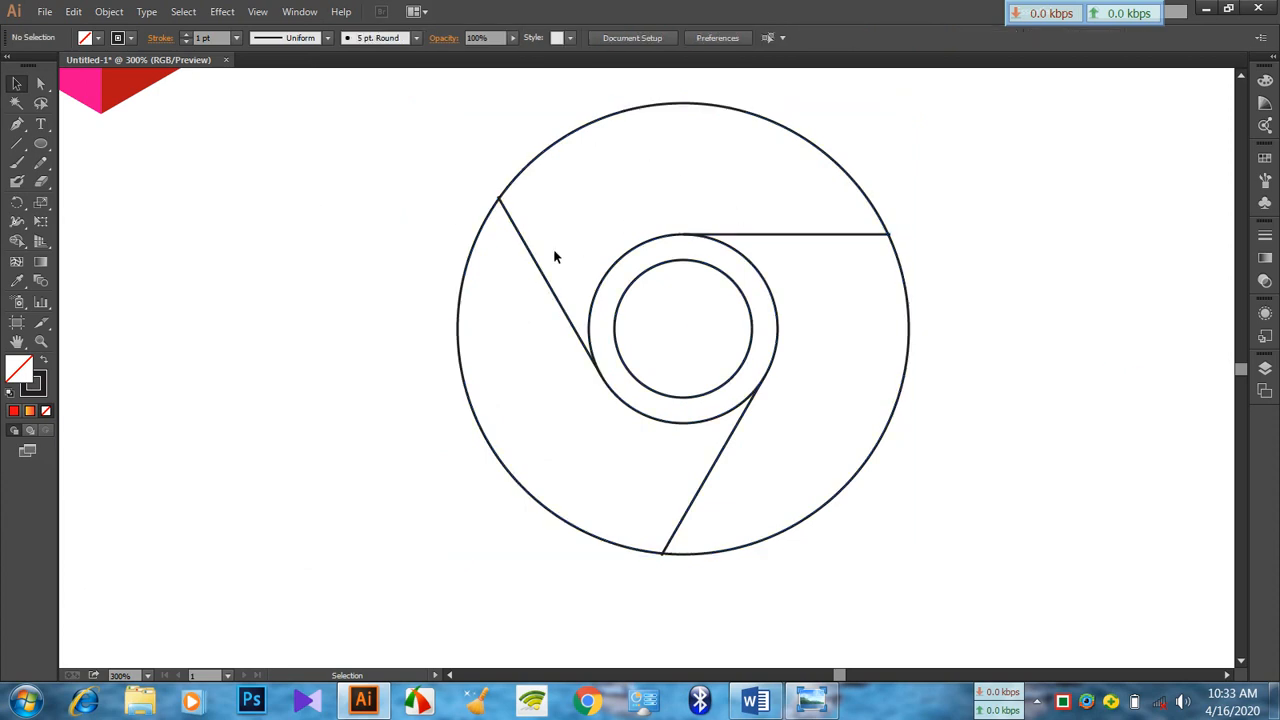
# Fill the upper segment of the outer ring with red FF0000 using the Live Paint Bucket
pyautogui.click(20, 245)
pyautogui.click(88, 261)
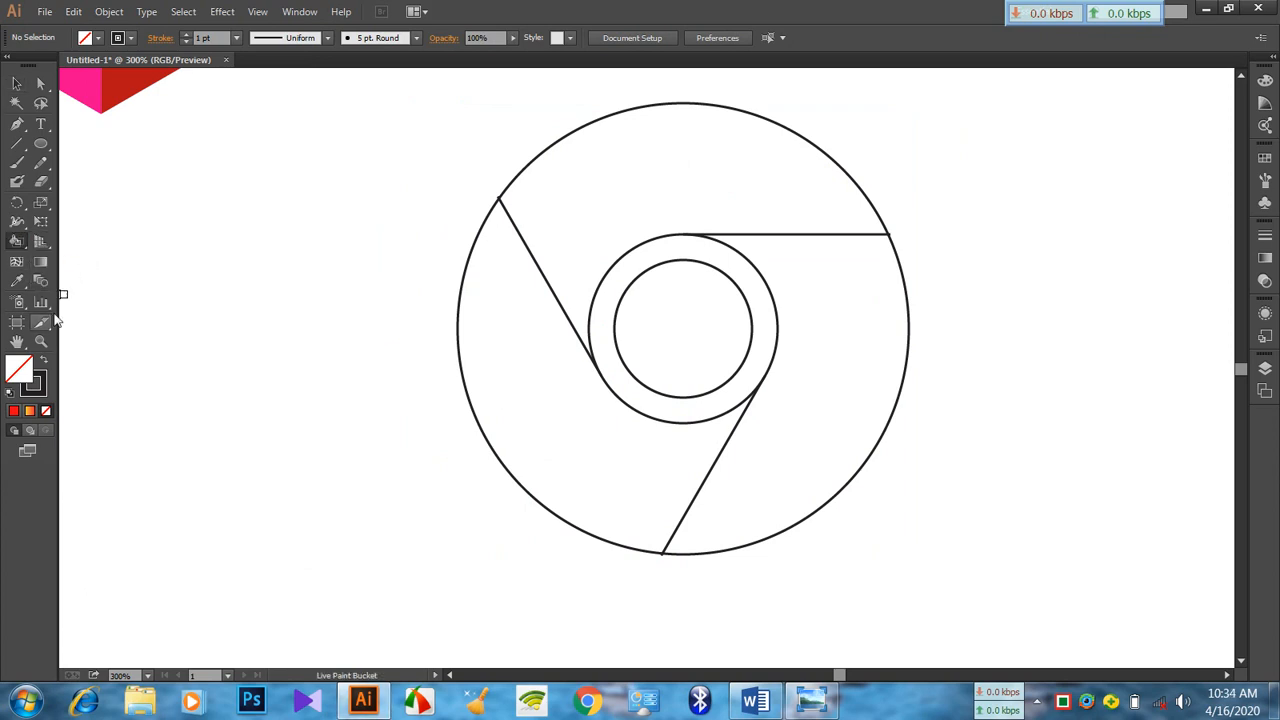
pyautogui.doubleClick(17, 372)
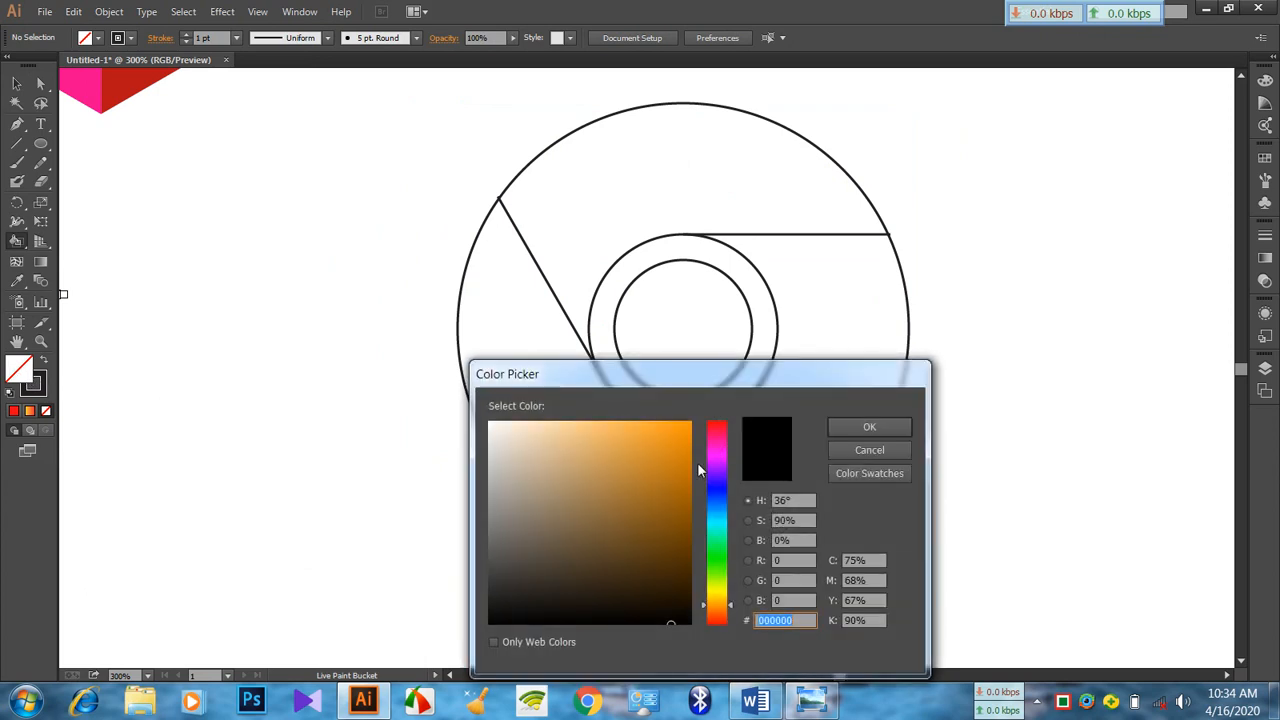
pyautogui.moveTo(714, 450); pyautogui.dragTo(689, 421)
pyautogui.click(869, 427)
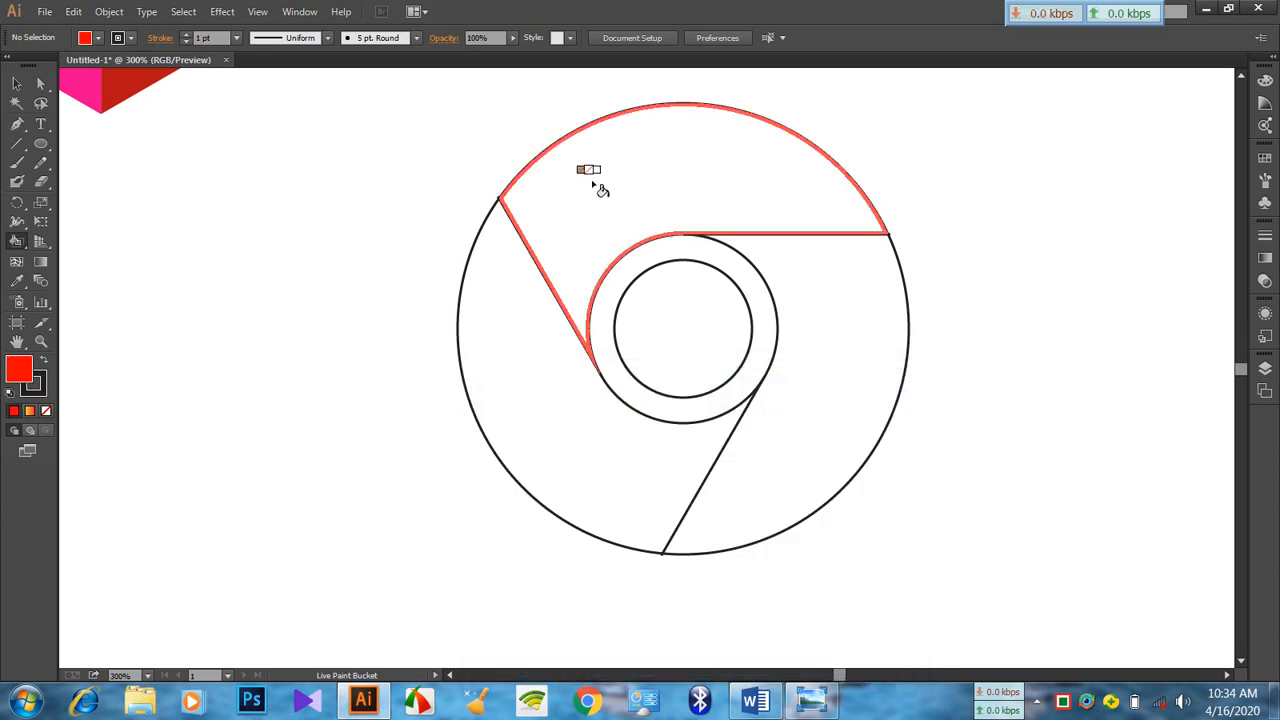
pyautogui.click(601, 190)
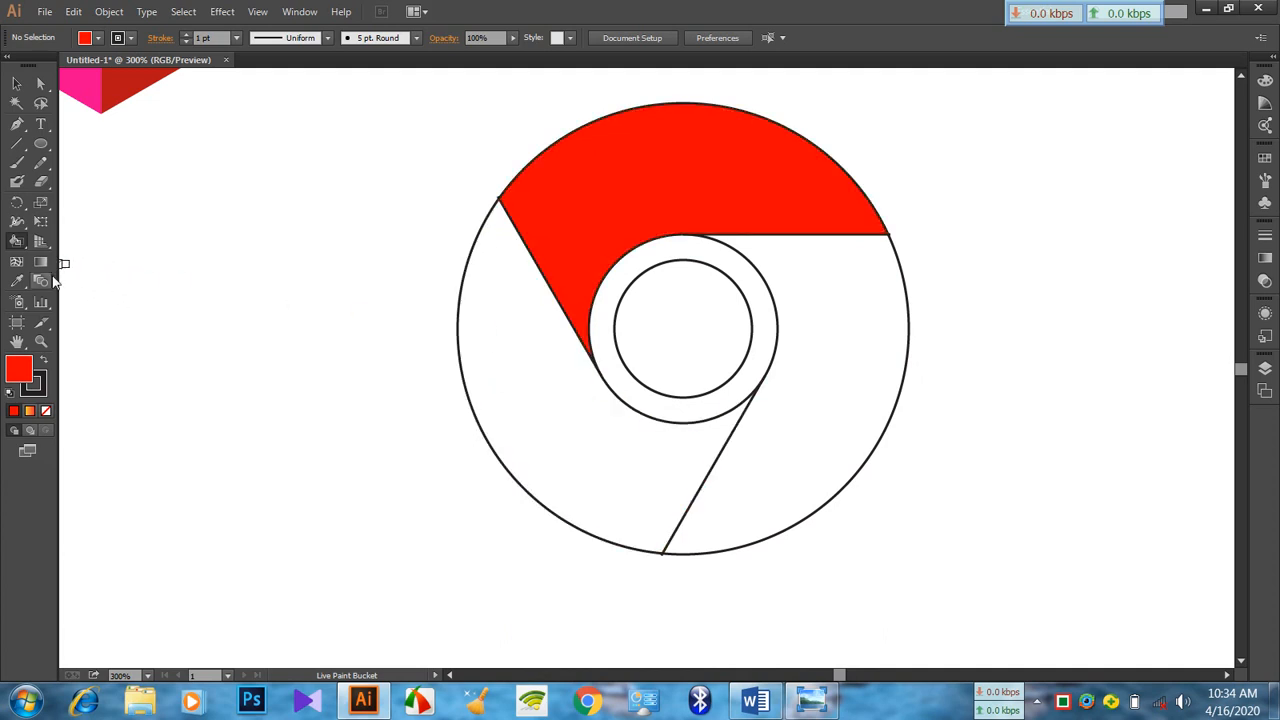
# Fill the lower-left segment of the outer ring with dark green
pyautogui.doubleClick(17, 372)
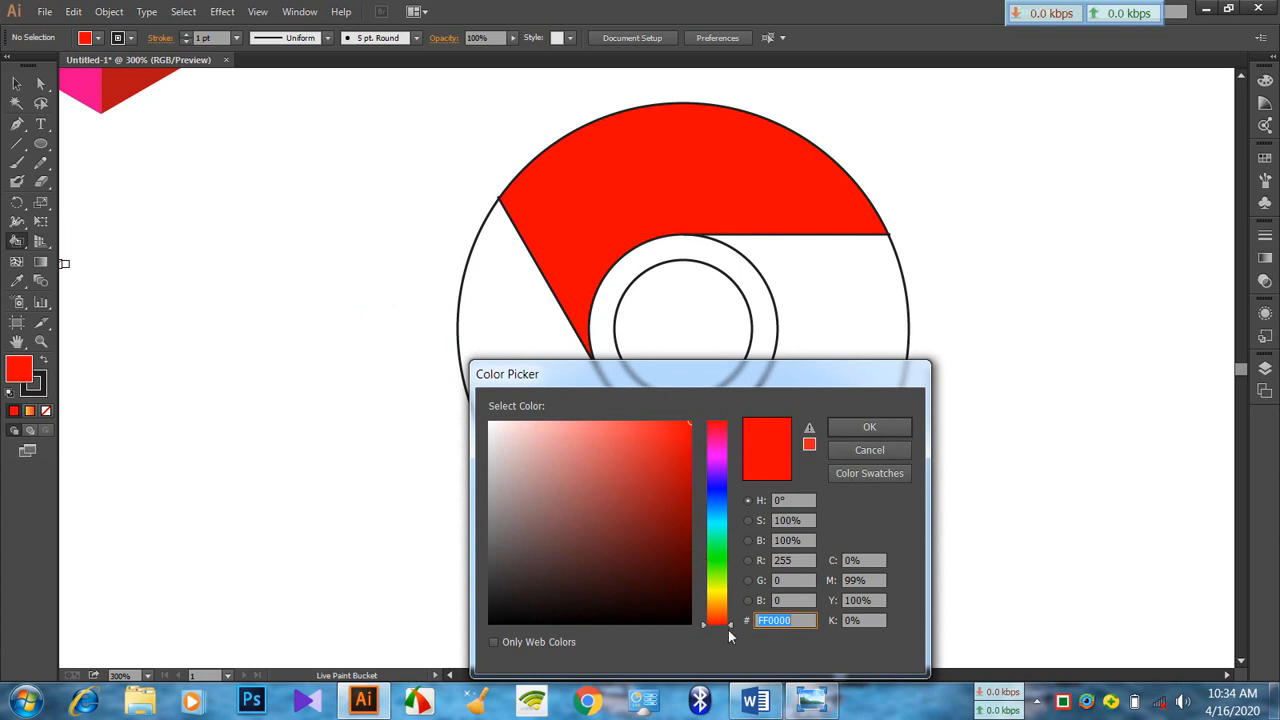
pyautogui.click(721, 558)
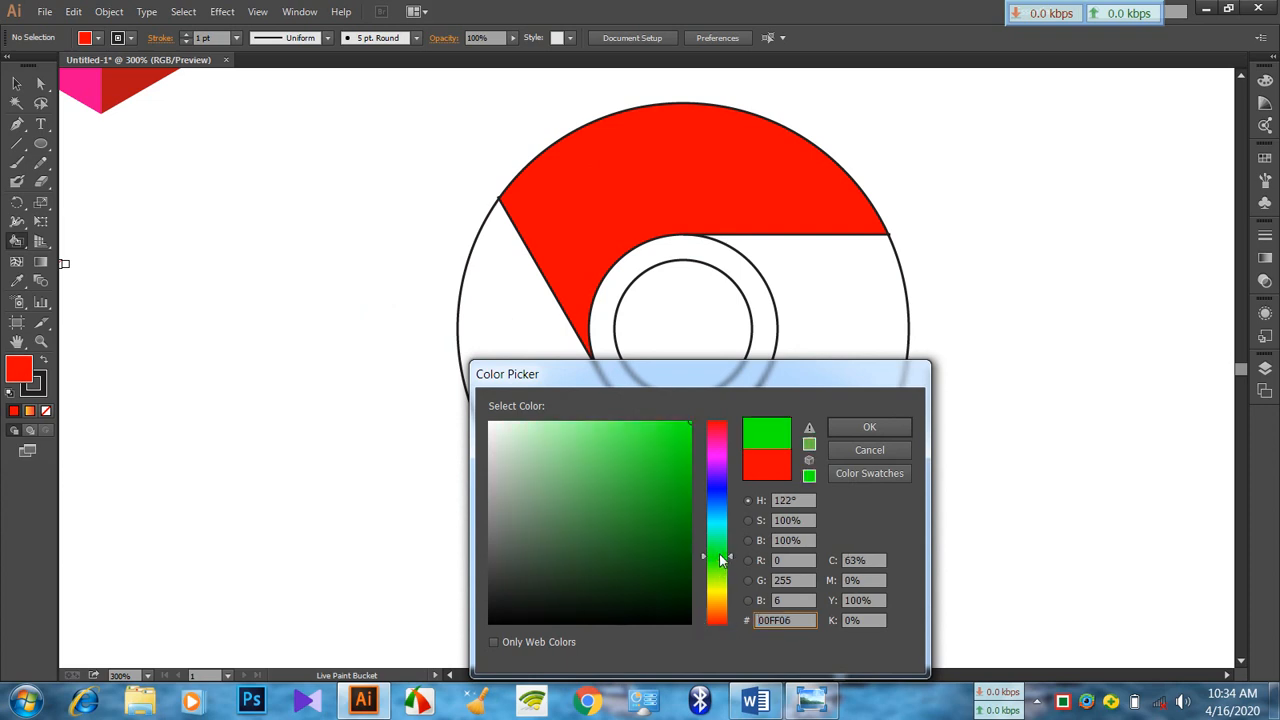
pyautogui.click(689, 520)
pyautogui.click(853, 424)
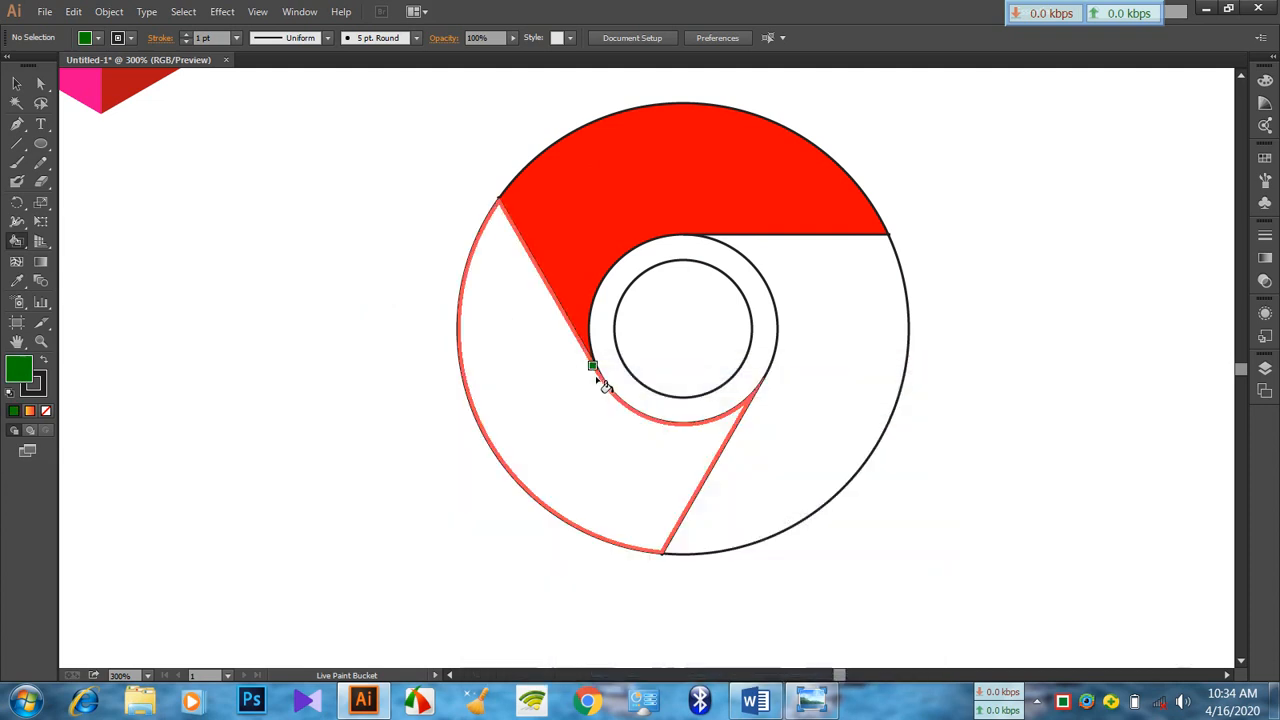
pyautogui.click(555, 383)
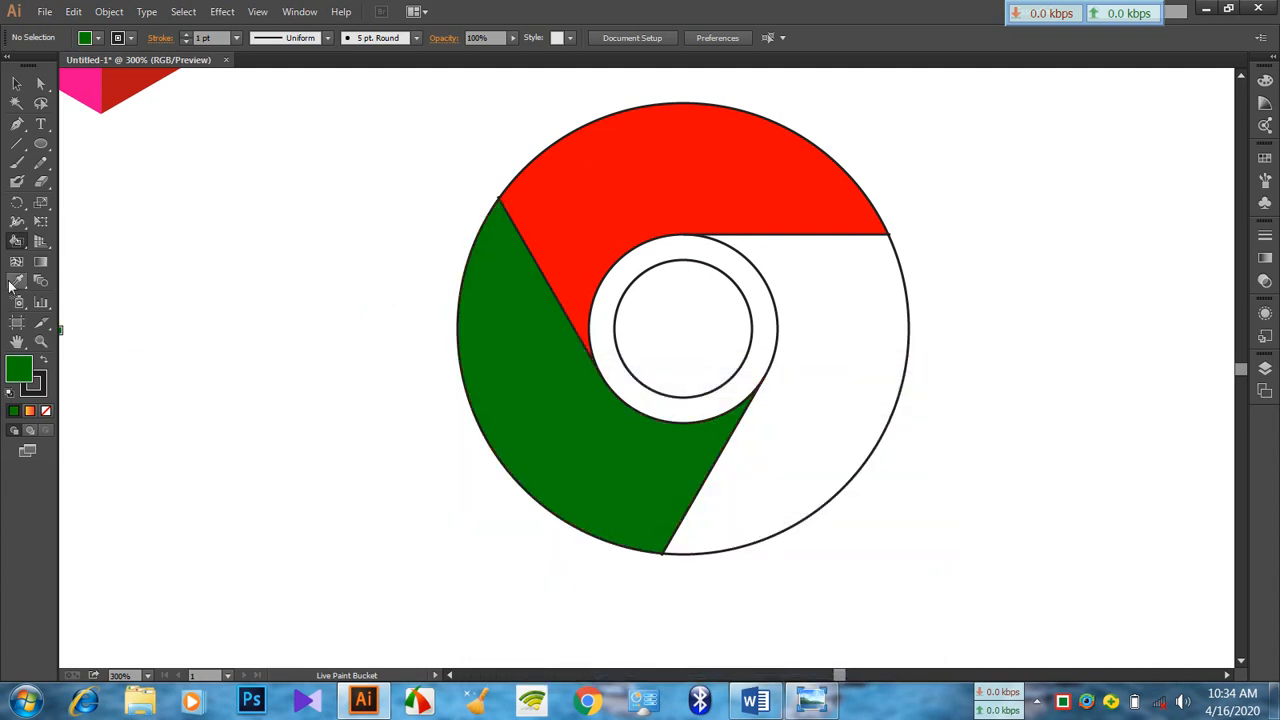
# Fill the remaining right-hand segment of the outer ring with yellow F9E606
pyautogui.doubleClick(19, 369)
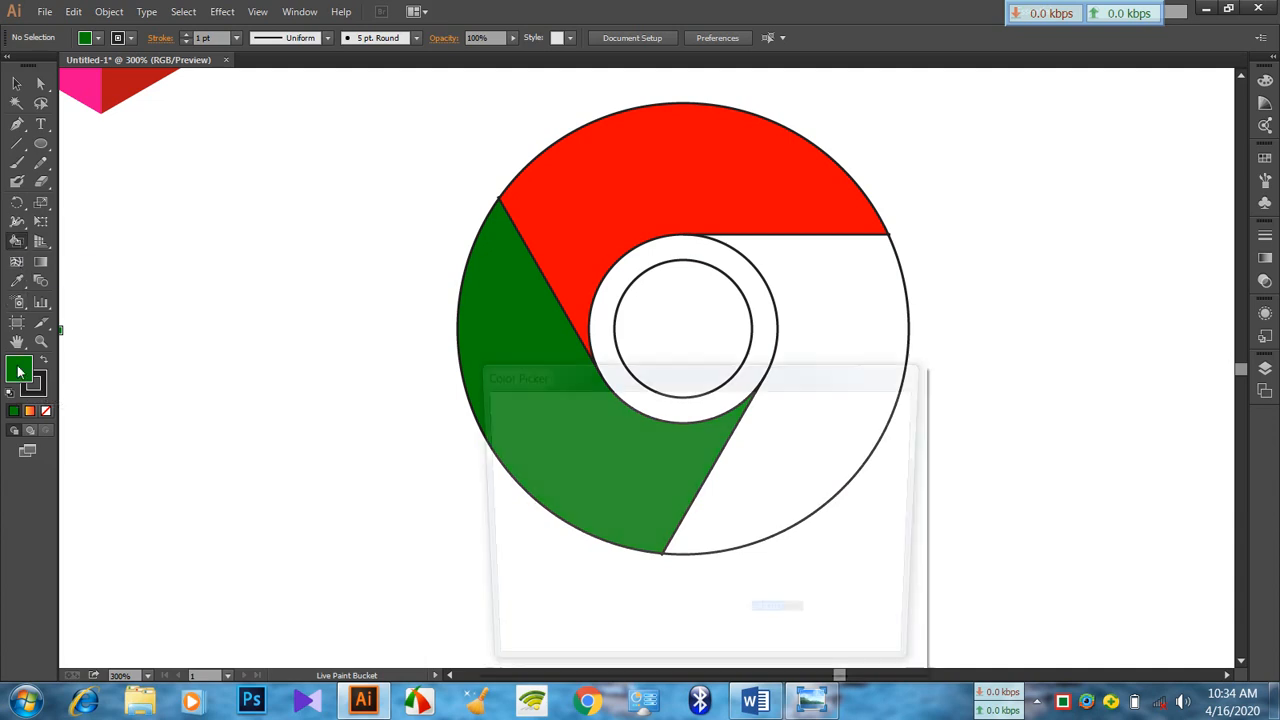
pyautogui.click(731, 598)
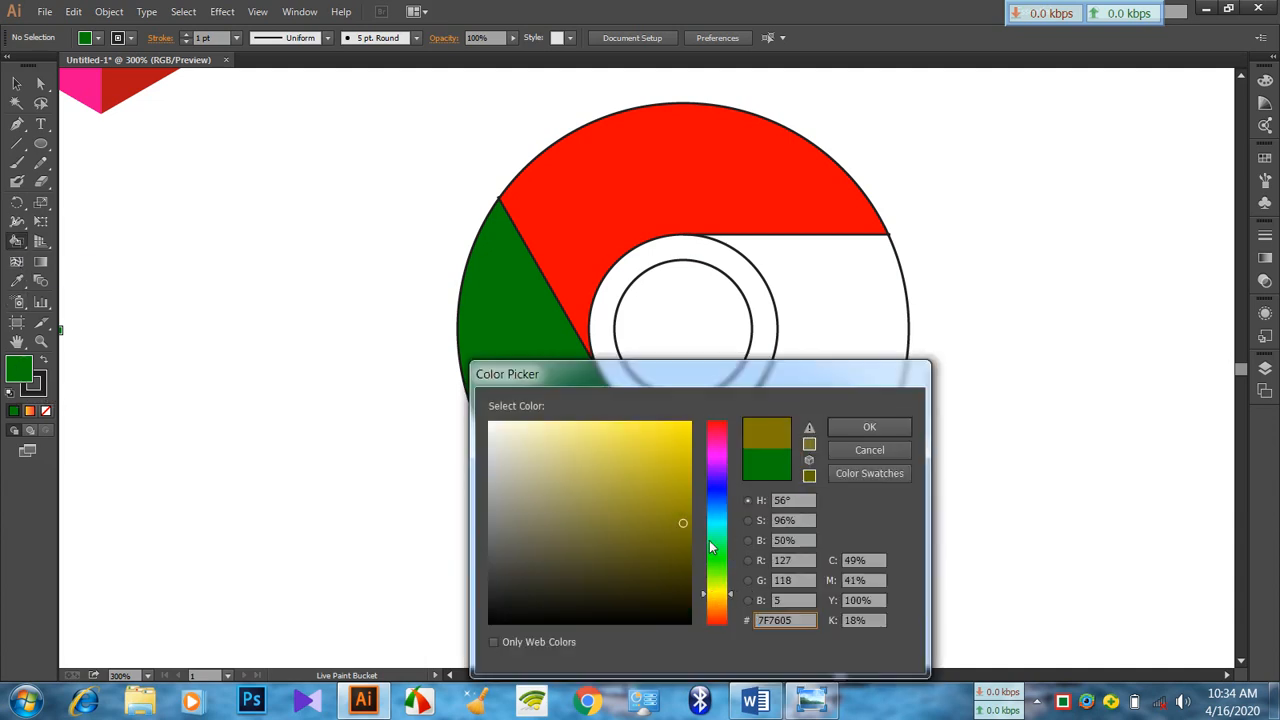
pyautogui.click(684, 437)
pyautogui.moveTo(727, 596)
pyautogui.mouseDown()
pyautogui.moveTo(725, 580)
pyautogui.moveTo(727, 594)
pyautogui.mouseUp()
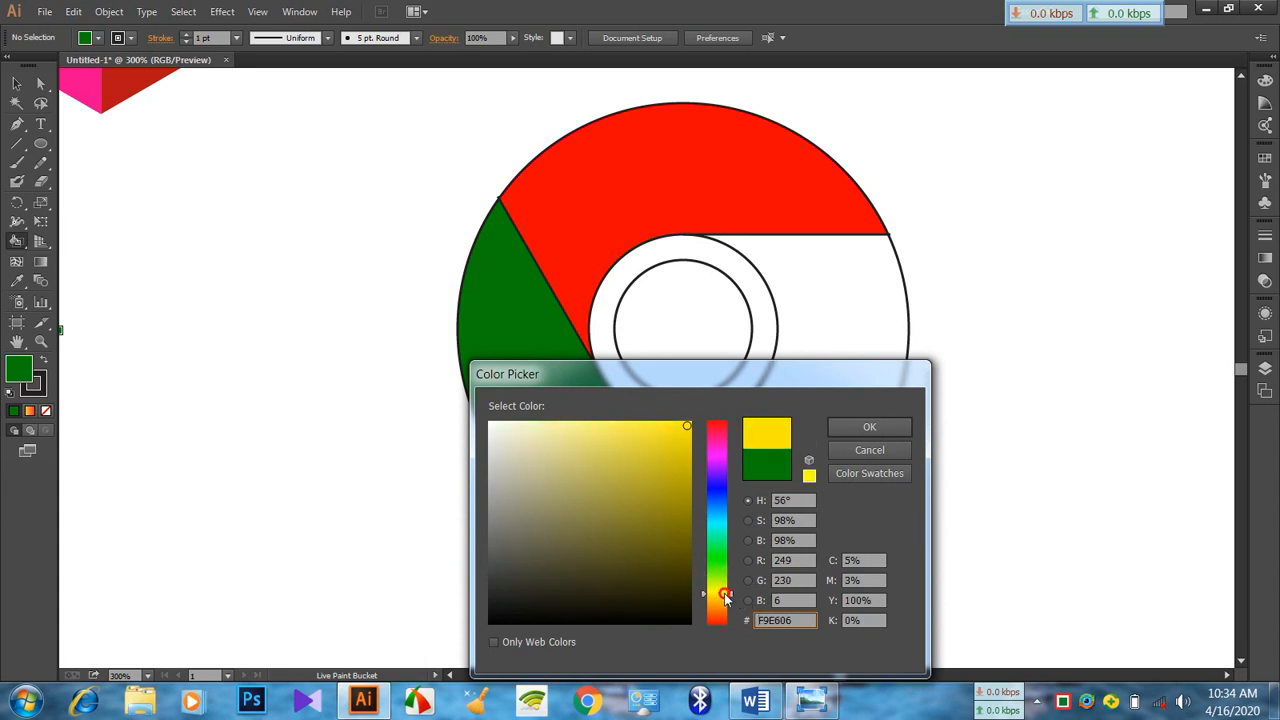
pyautogui.click(868, 428)
pyautogui.click(830, 358)
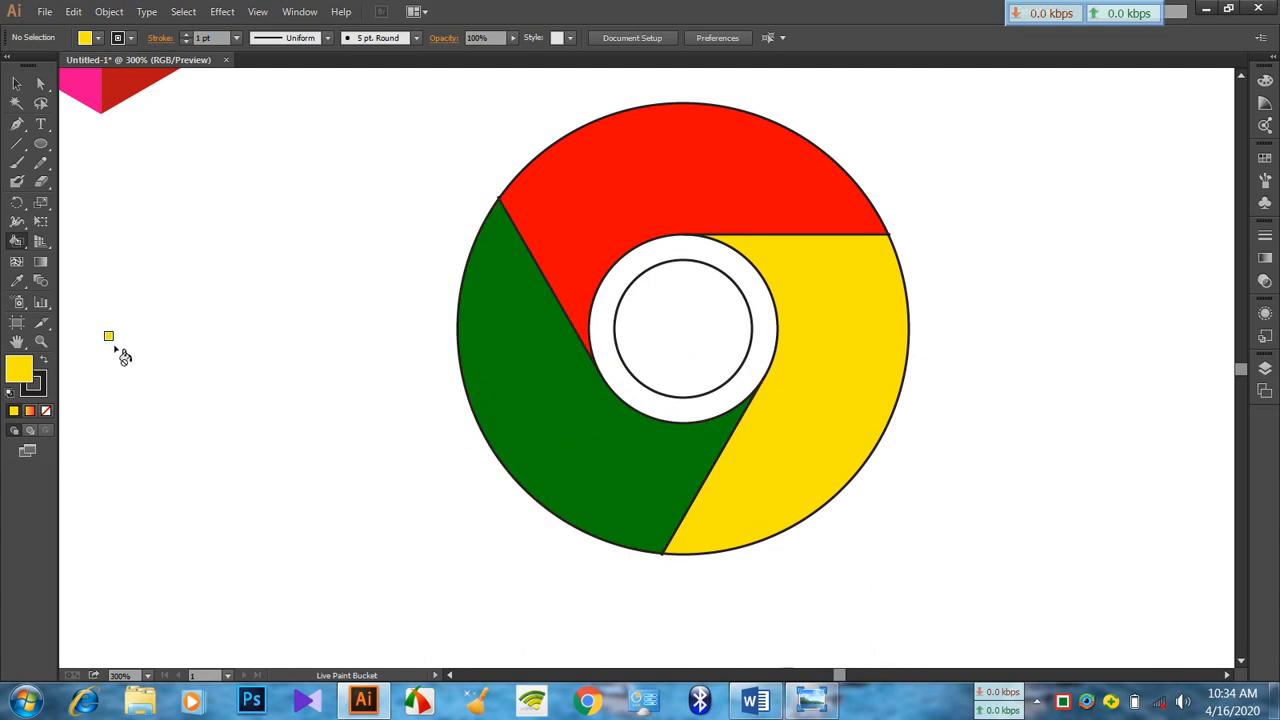
# Fill the innermost circle with blue 0808B7
pyautogui.doubleClick(24, 375)
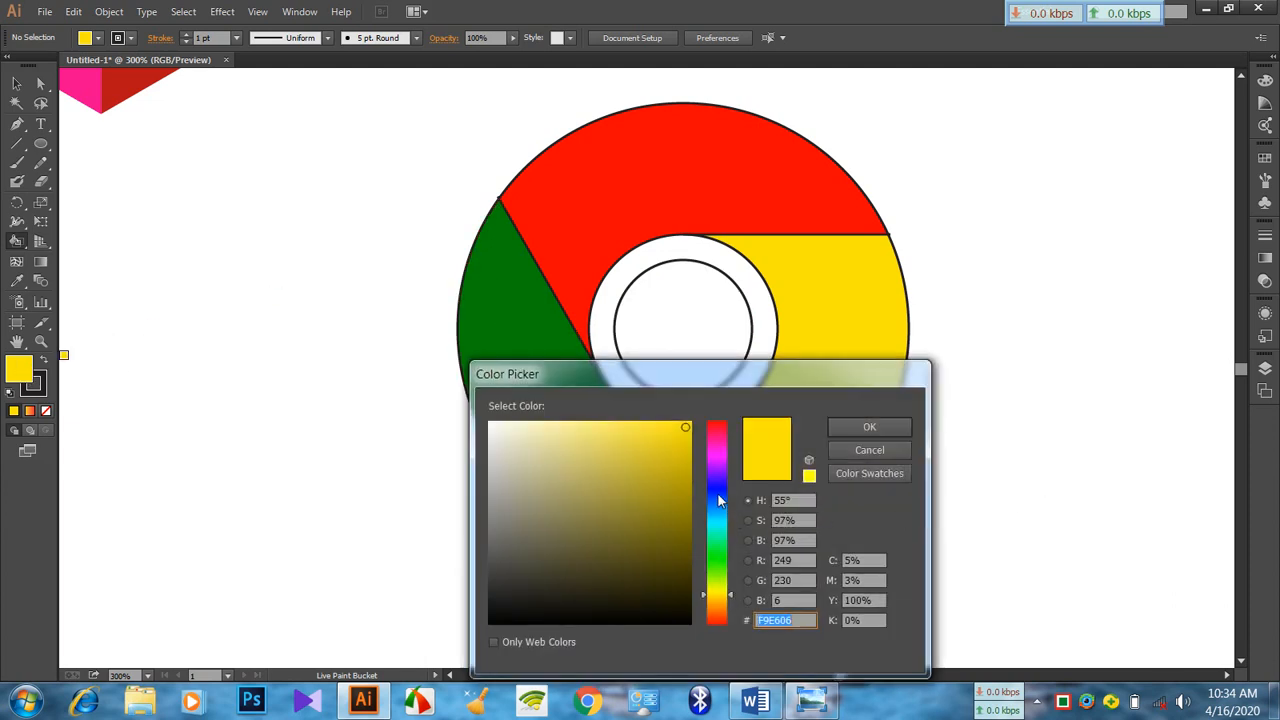
pyautogui.click(717, 489)
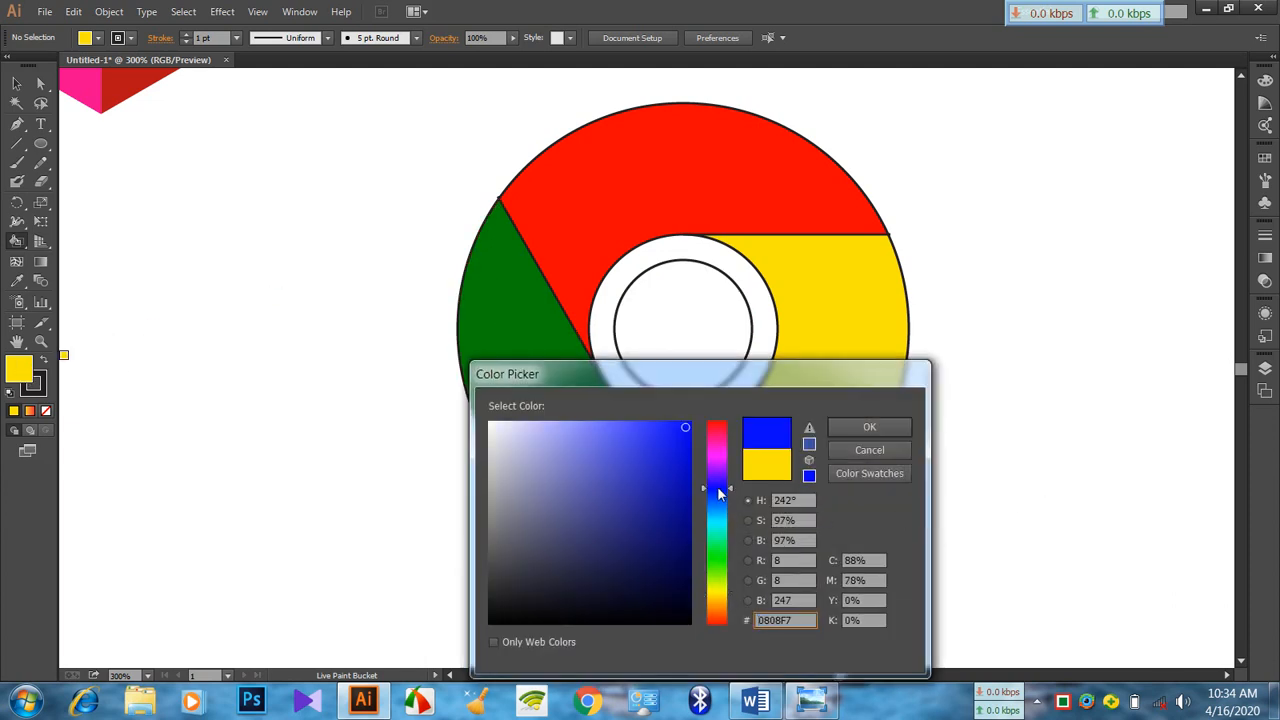
pyautogui.click(866, 428)
pyautogui.click(700, 335)
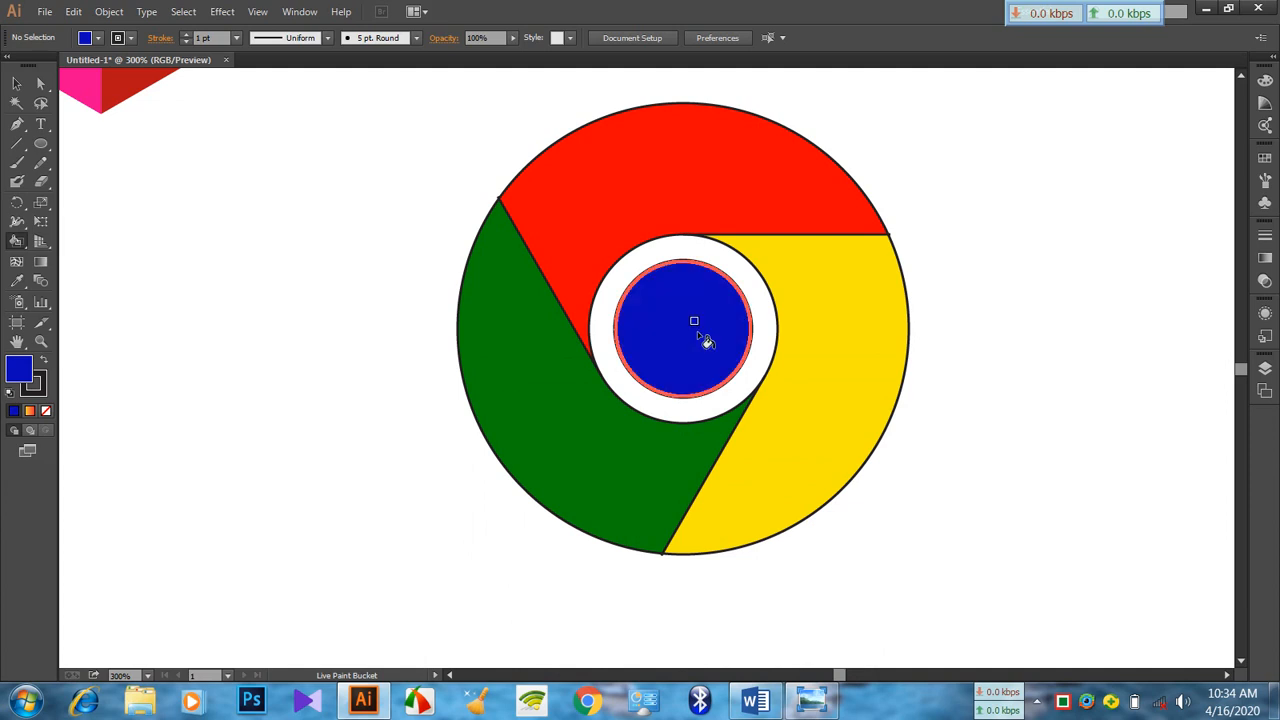
# Remove the black stroke from the whole Live Paint logo
pyautogui.click(22, 87)
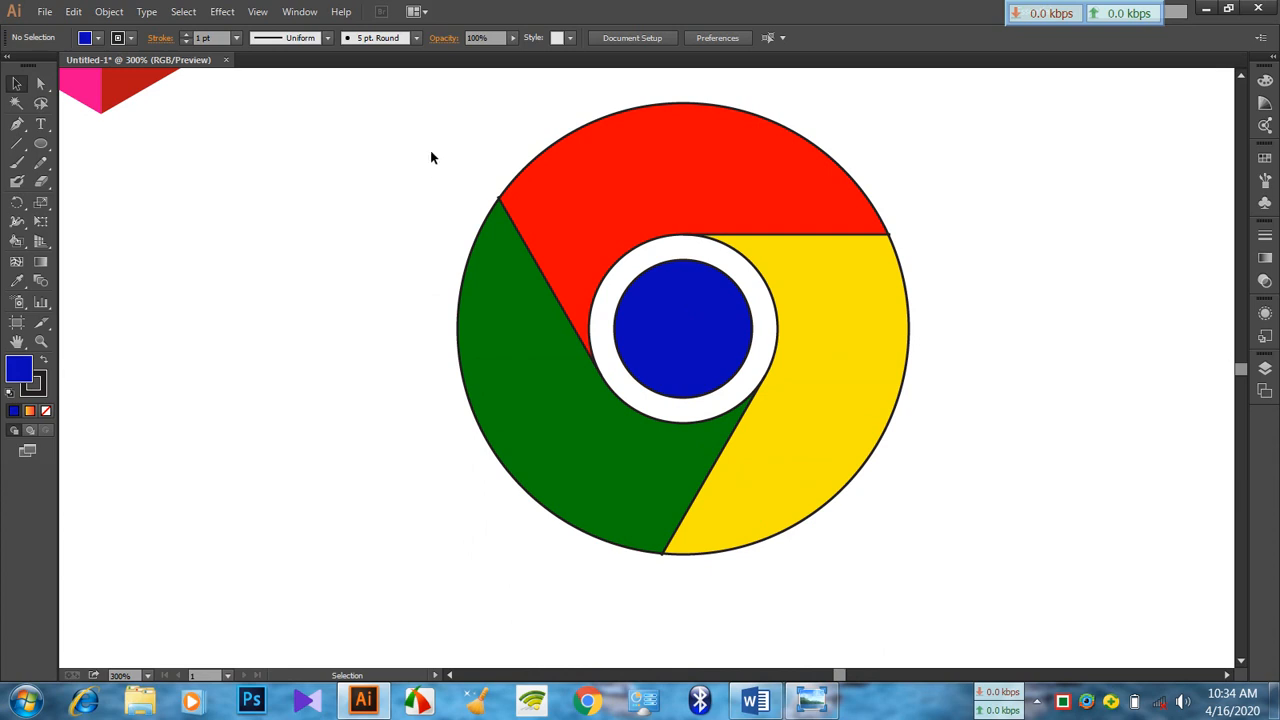
pyautogui.moveTo(389, 117)
pyautogui.mouseDown()
pyautogui.moveTo(546, 263)
pyautogui.moveTo(1031, 573)
pyautogui.mouseUp()
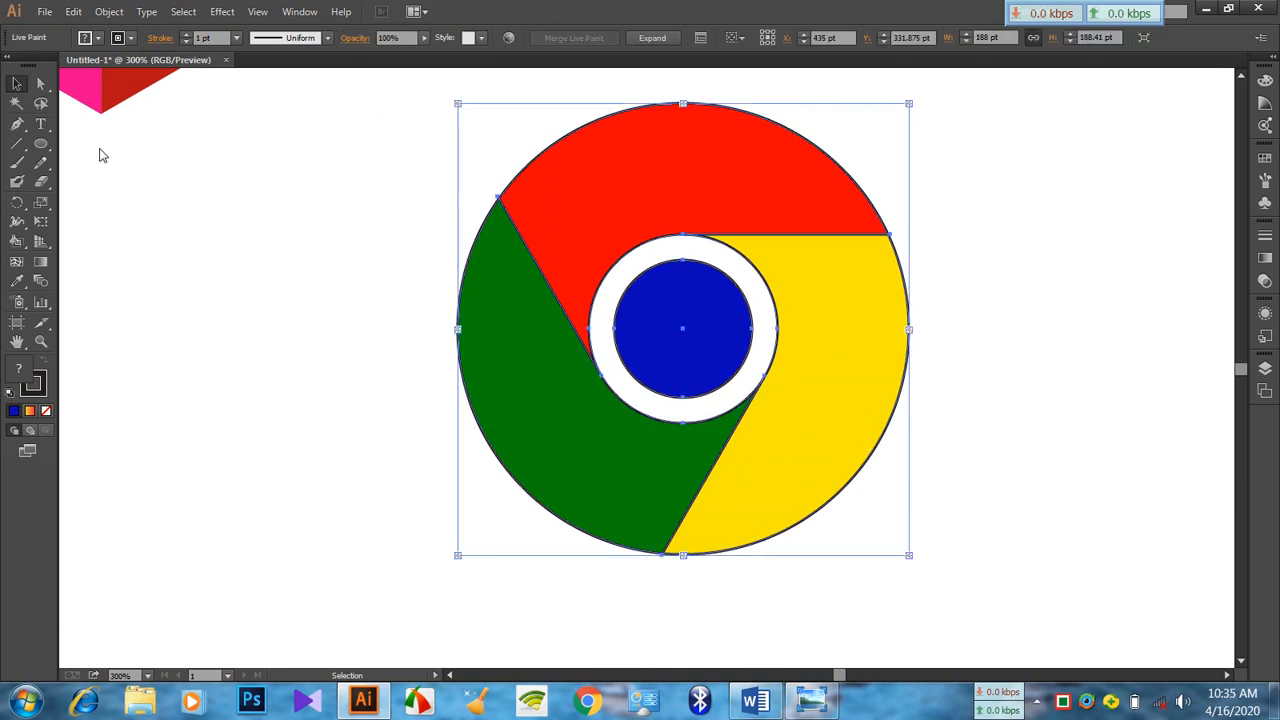
pyautogui.click(135, 42)
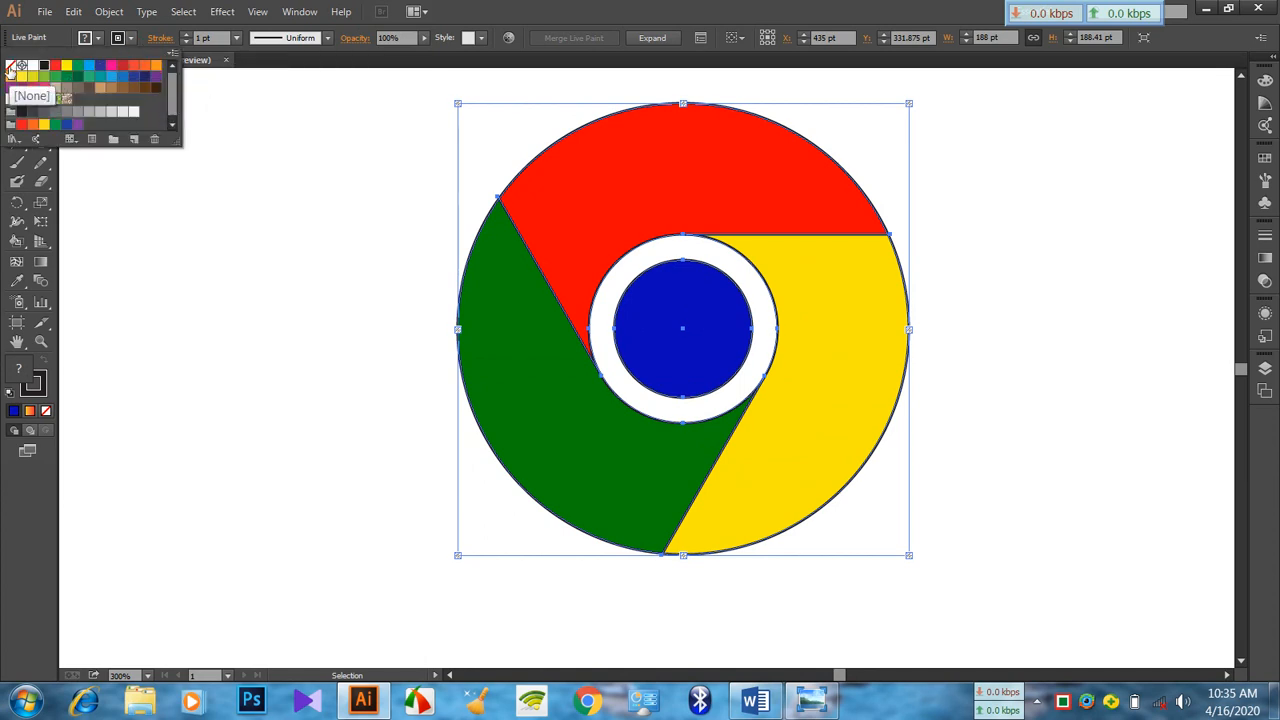
pyautogui.click(12, 68)
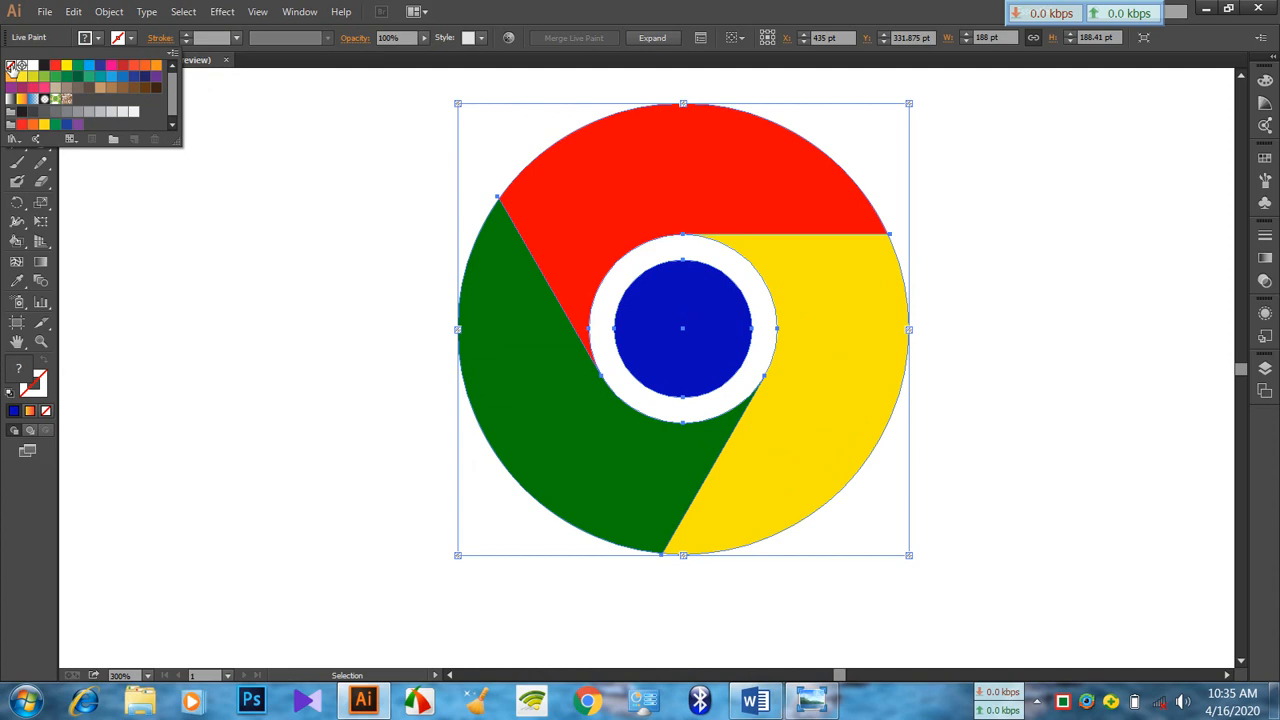
pyautogui.click(341, 263)
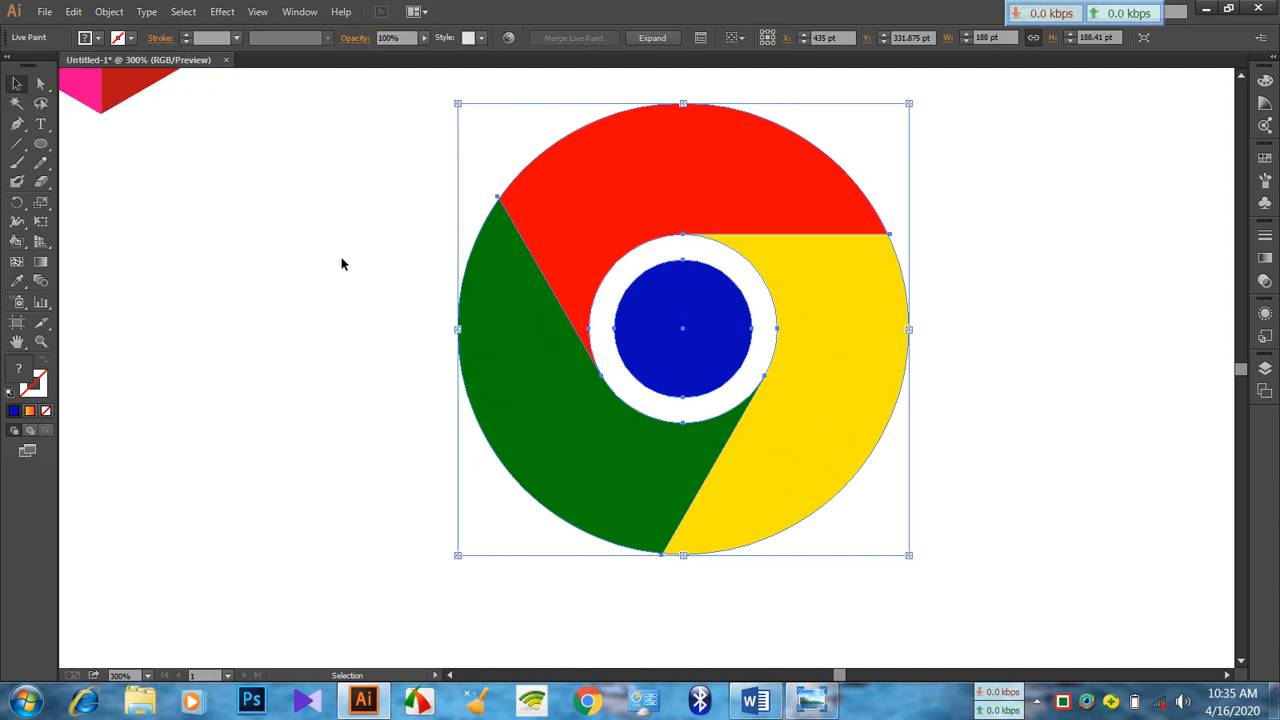
pyautogui.click(271, 219)
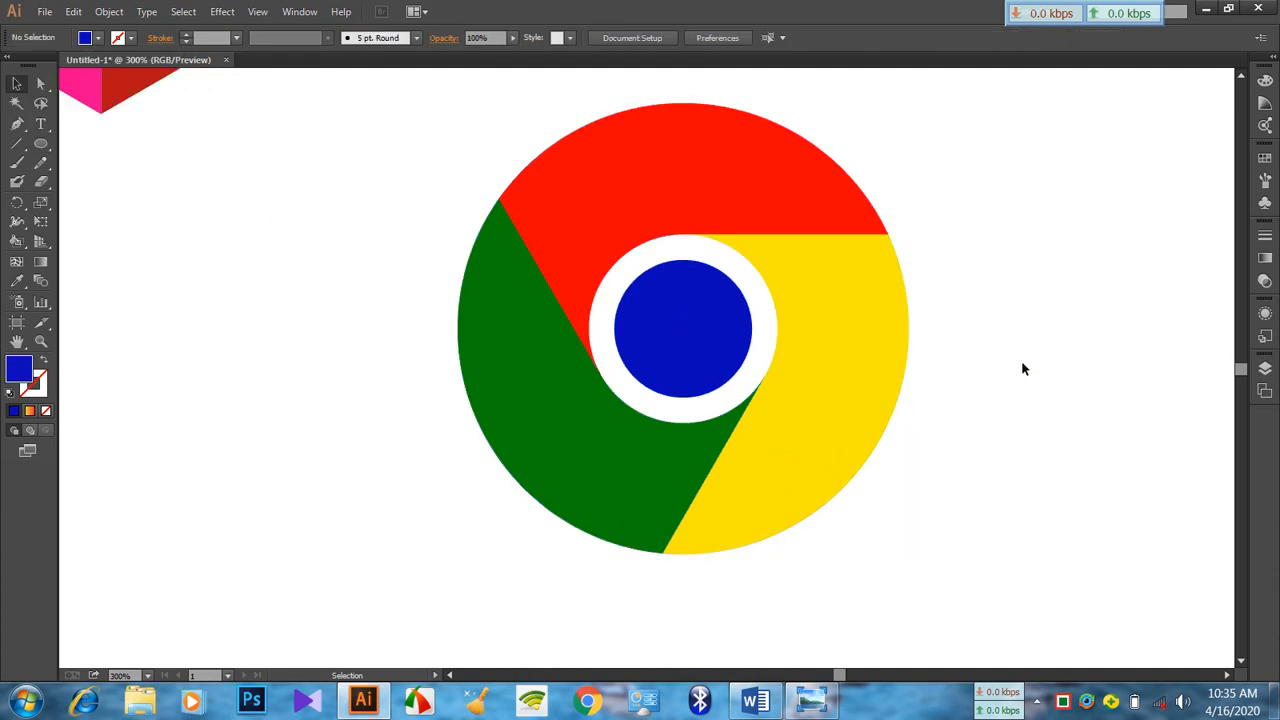
# Group the coloured circular logo and move it up and to the right, beside the Robi logo
pyautogui.moveTo(437, 140); pyautogui.dragTo(992, 530)
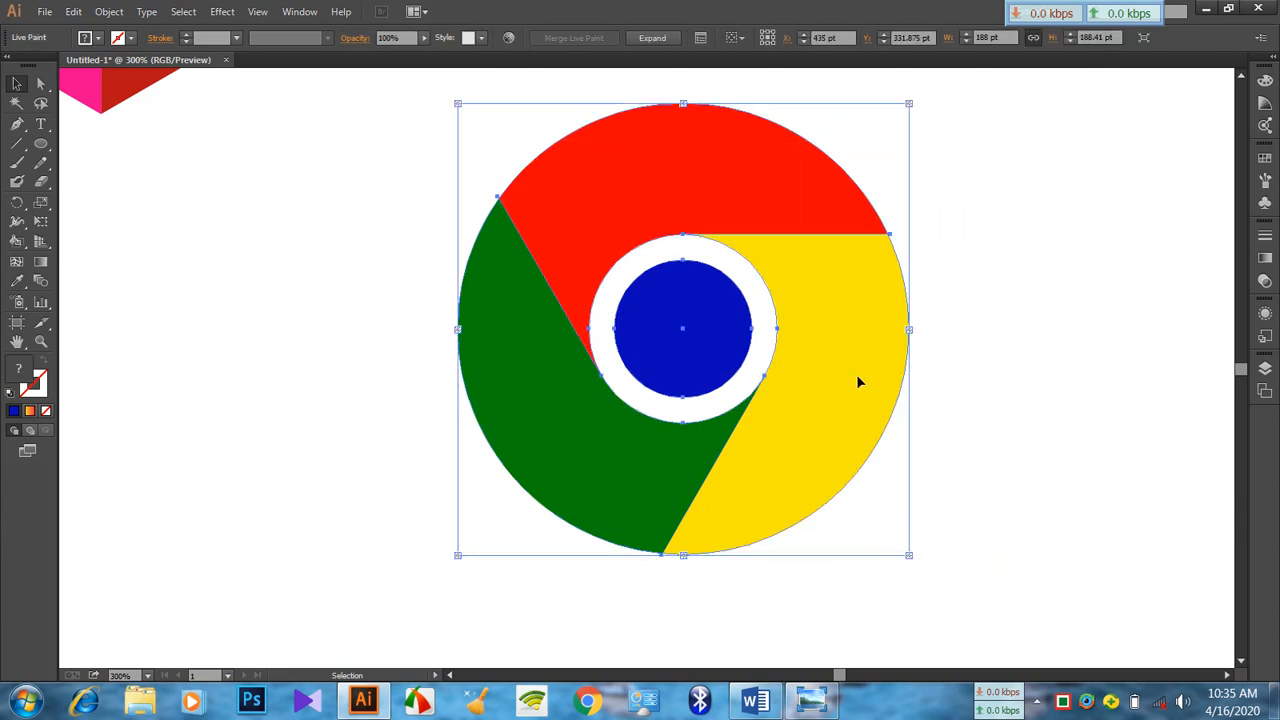
pyautogui.hotkey('ctrl', 'g')
pyautogui.scroll(4, 900, 402)
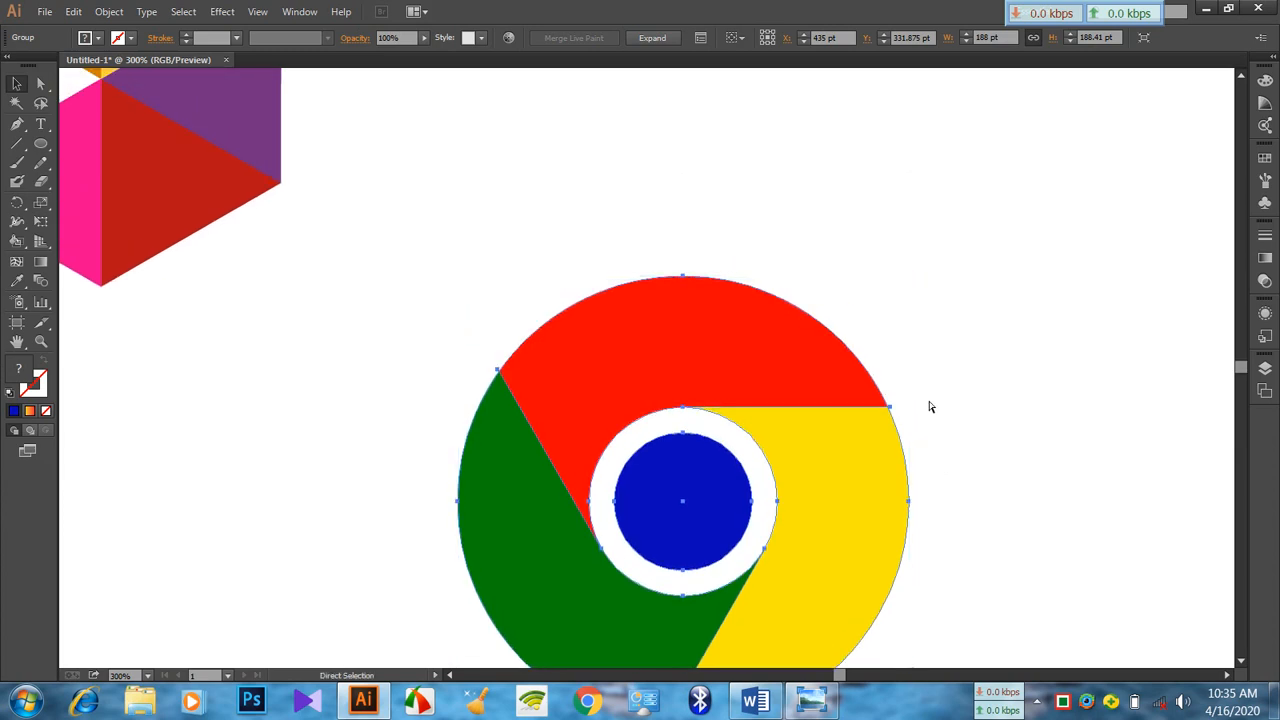
pyautogui.hotkey('ctrl', '-')
pyautogui.hotkey('ctrl', '-')
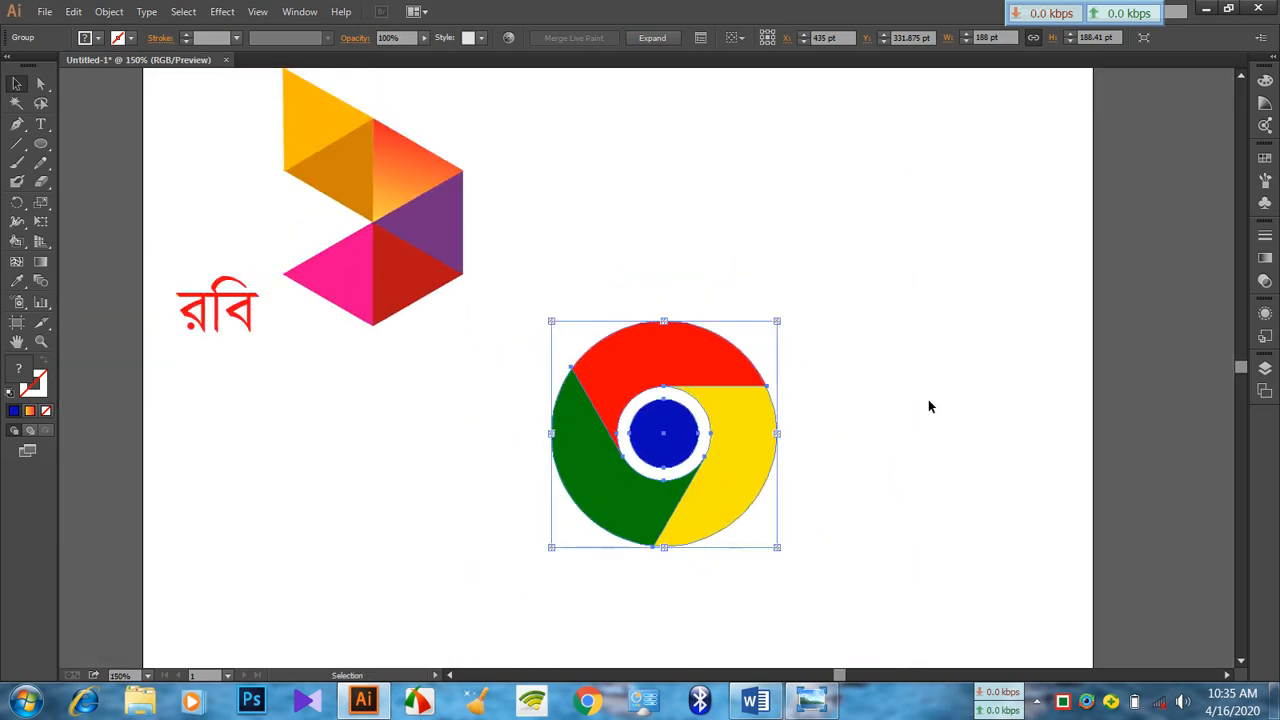
pyautogui.scroll(2, 928, 399)
pyautogui.moveTo(699, 454); pyautogui.dragTo(815, 262)
pyautogui.click(489, 337)
# Move the Robi logo with its text down and right, and lower the circular logo to sit level with it
pyautogui.moveTo(177, 120); pyautogui.dragTo(506, 471)
pyautogui.moveTo(434, 320); pyautogui.dragTo(486, 418)
pyautogui.click(815, 408)
pyautogui.moveTo(830, 372); pyautogui.dragTo(836, 470)
pyautogui.click(1033, 514)
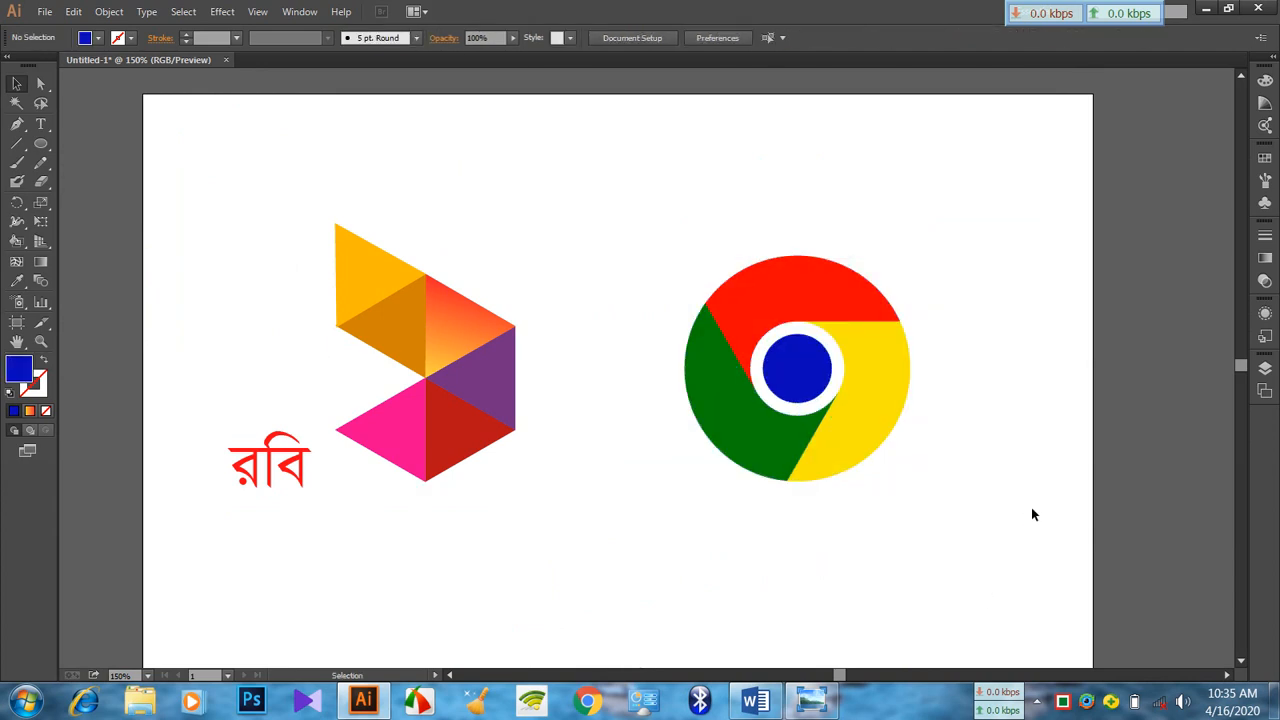